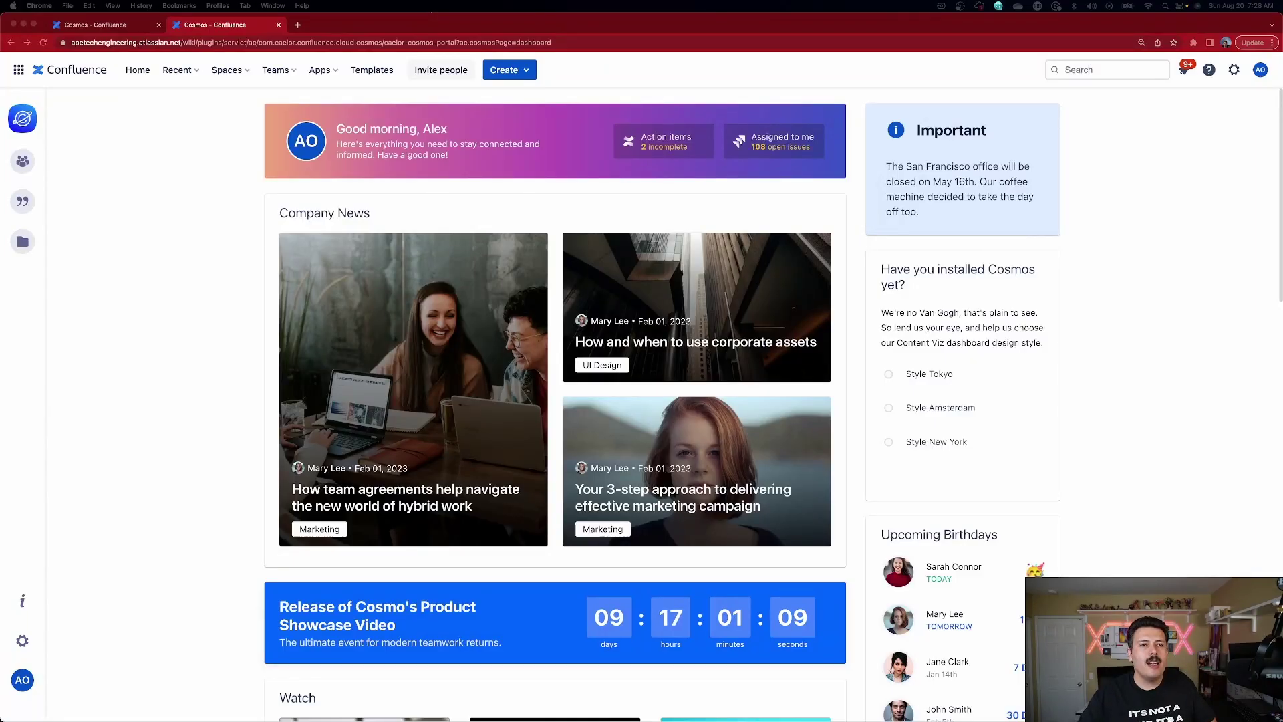
Peek at the apps list and open action items, then view the 108 Jira issues assigned to you
click(326, 70)
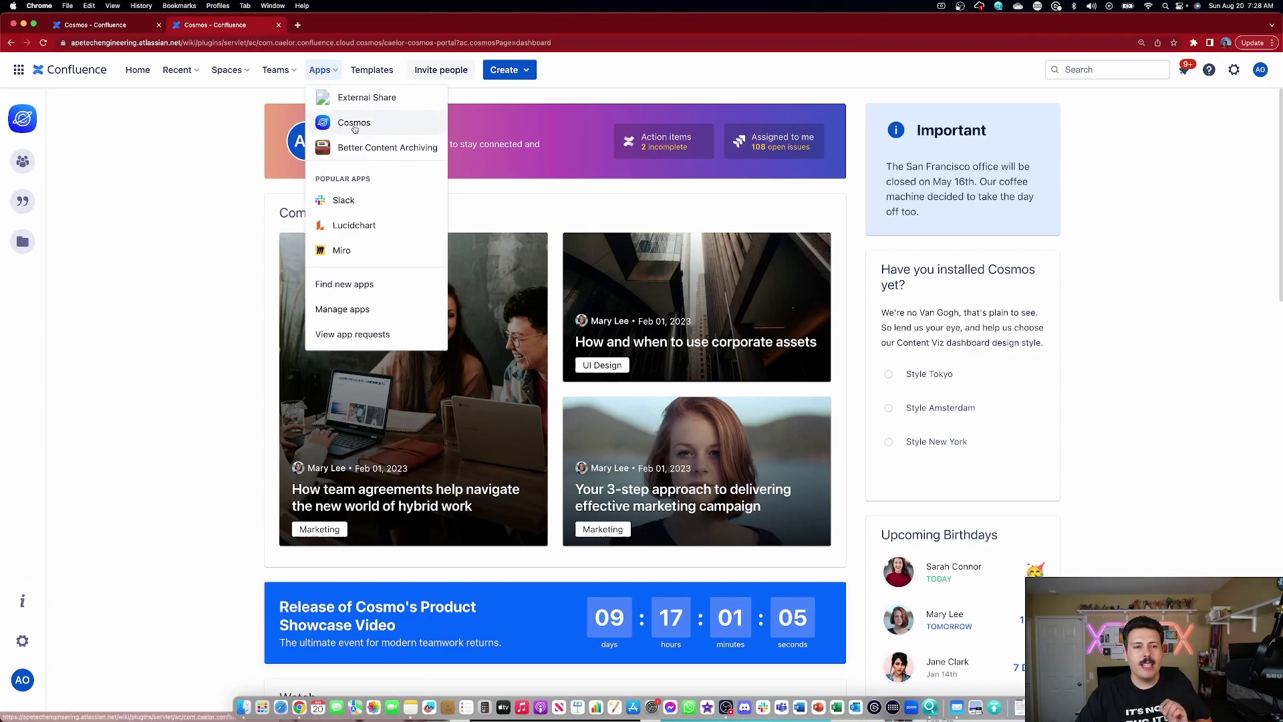
click(223, 136)
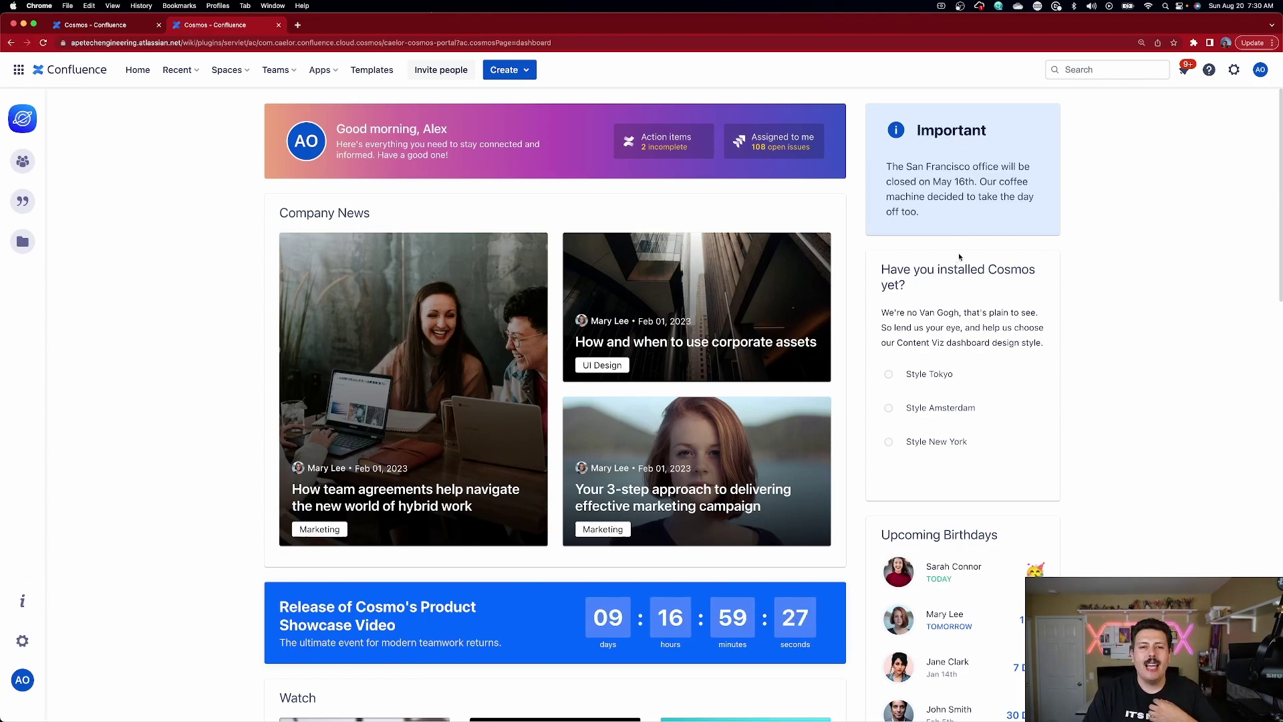
click(659, 146)
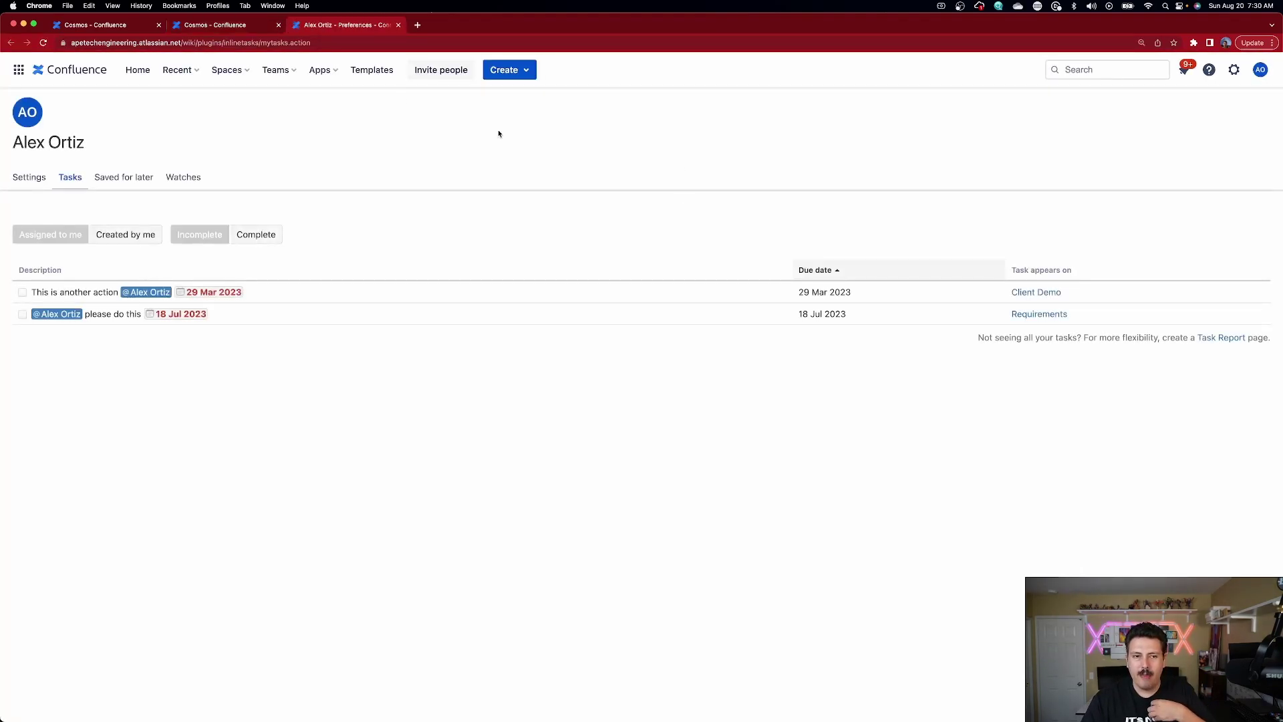
click(399, 26)
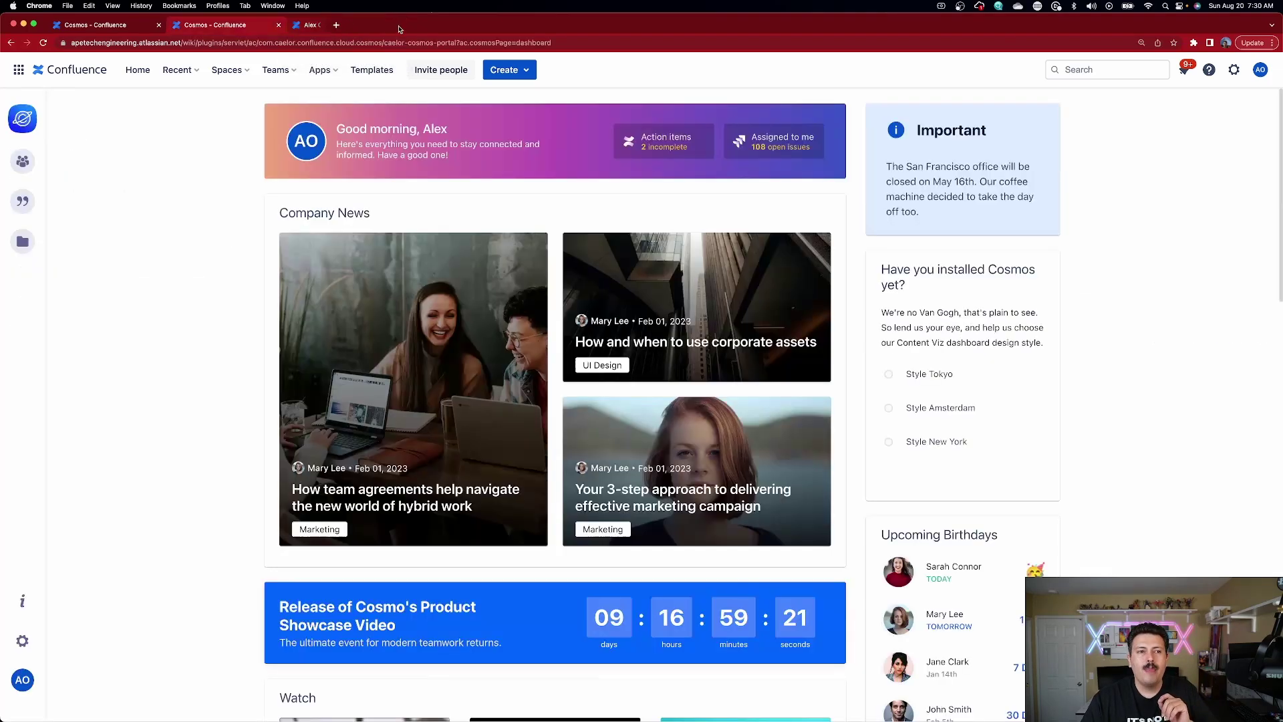
click(775, 145)
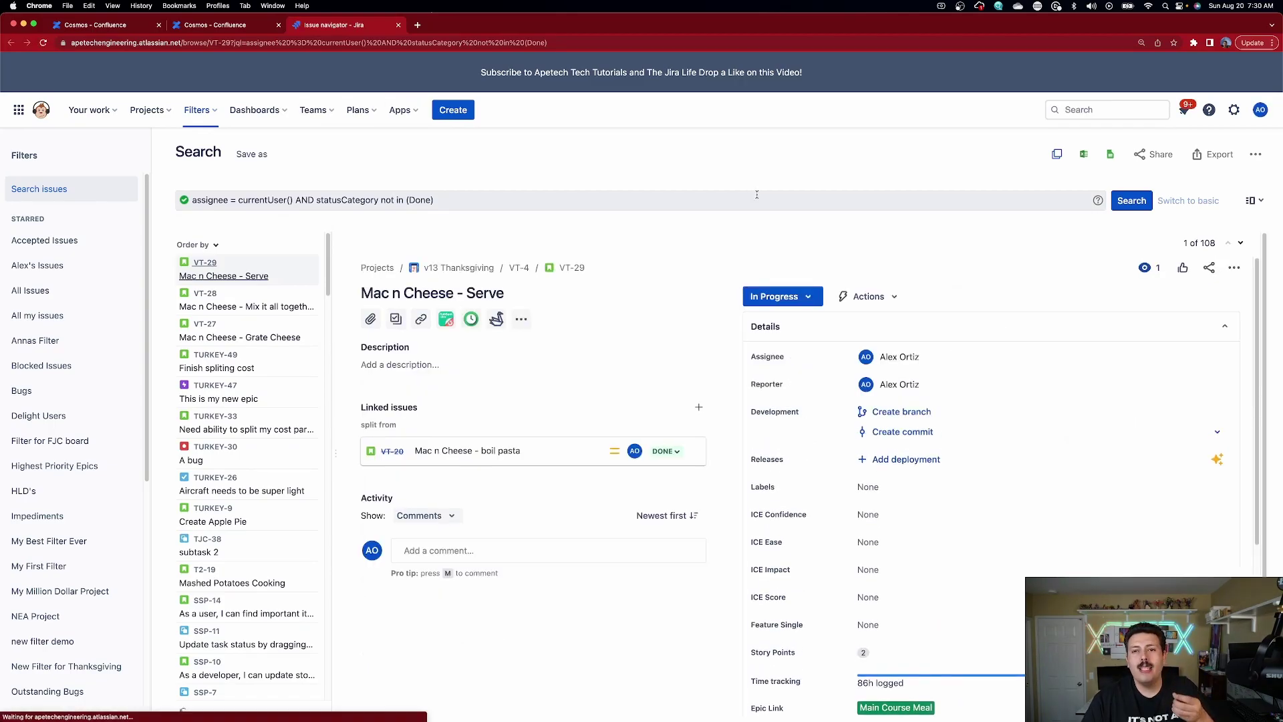
Close the Jira Issue navigator tab listing 108 issues to return to the Cosmos dashboard
click(397, 26)
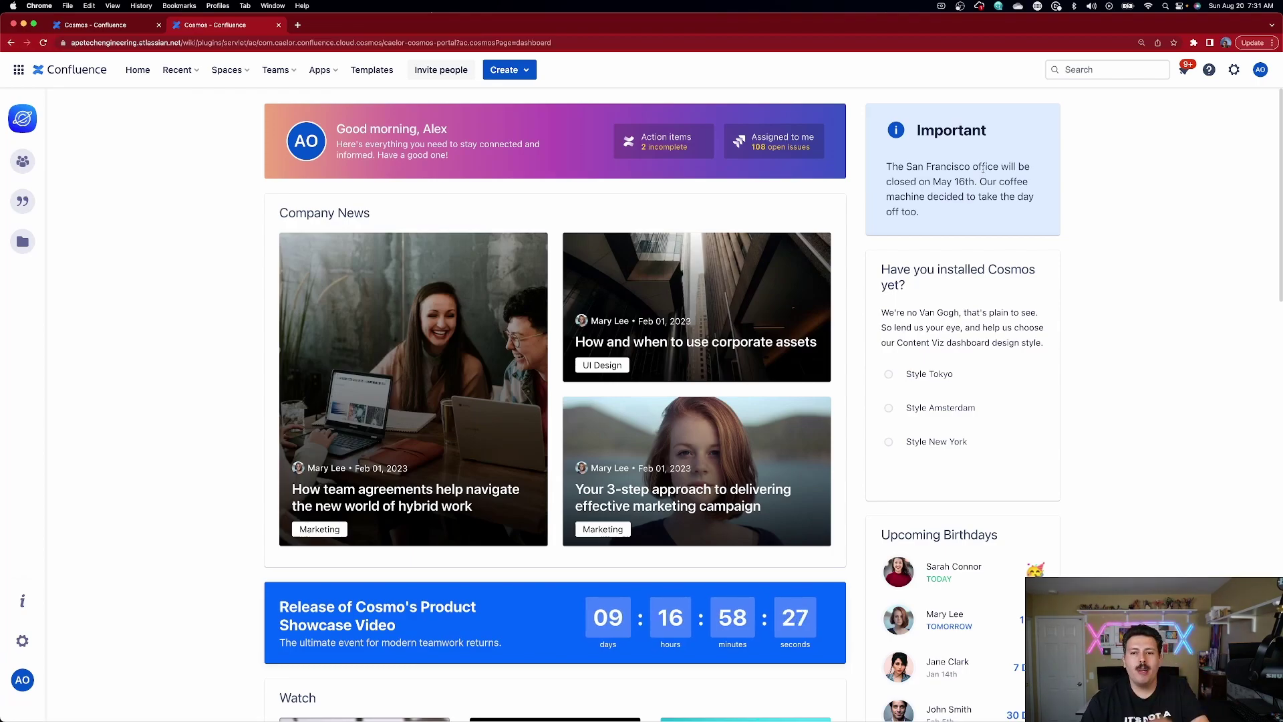
scroll(983, 284, down, 1)
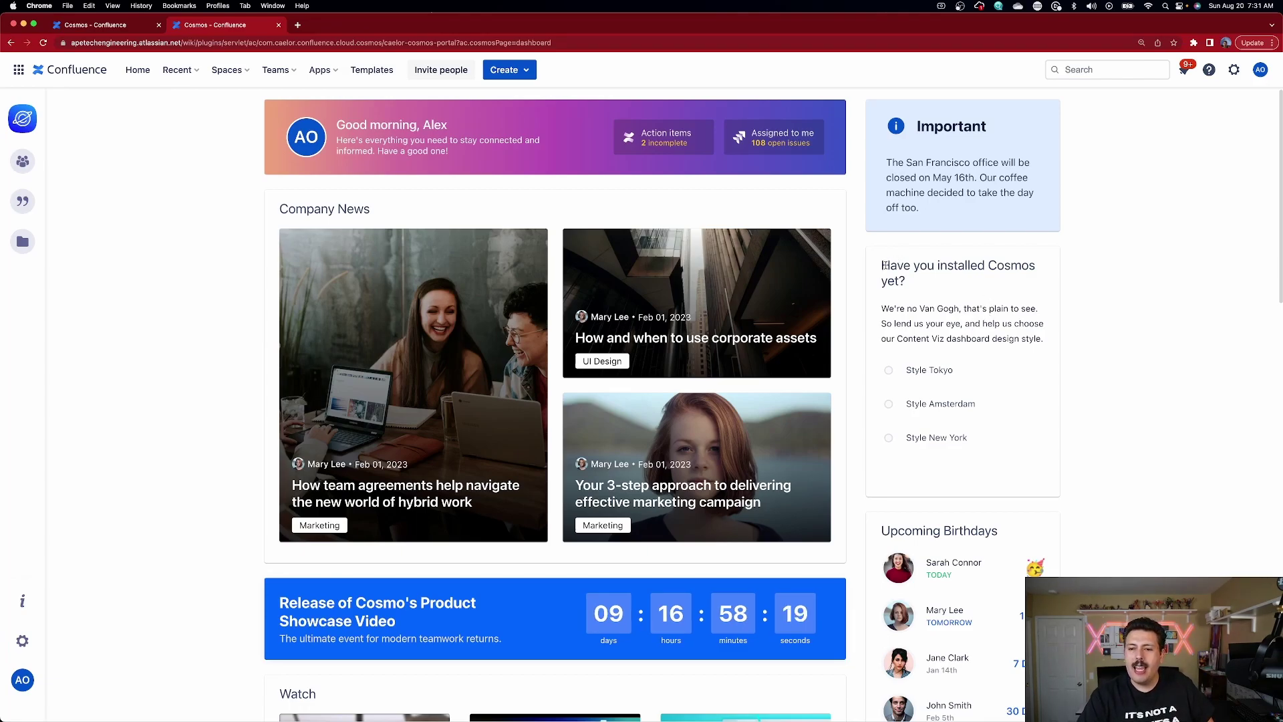
drag(889, 266, 1025, 288)
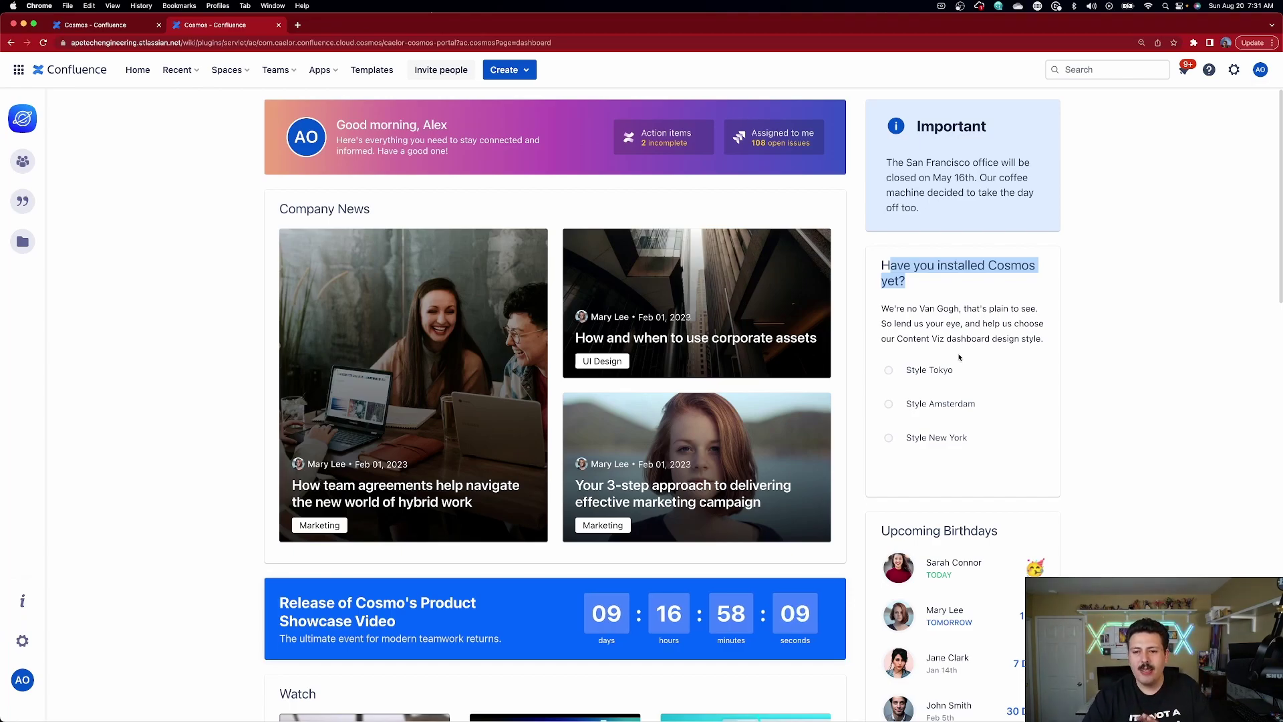
scroll(925, 347, down, 3)
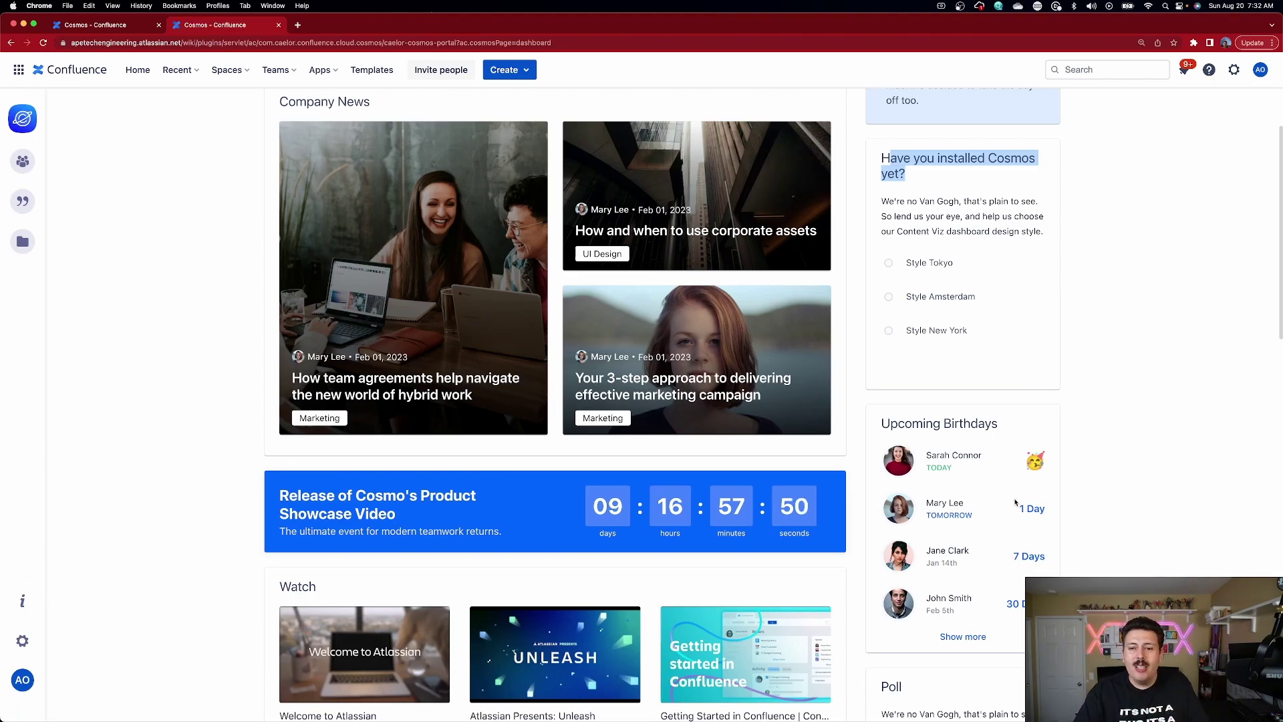
scroll(1015, 503, down, 2)
scroll(1016, 467, down, 12)
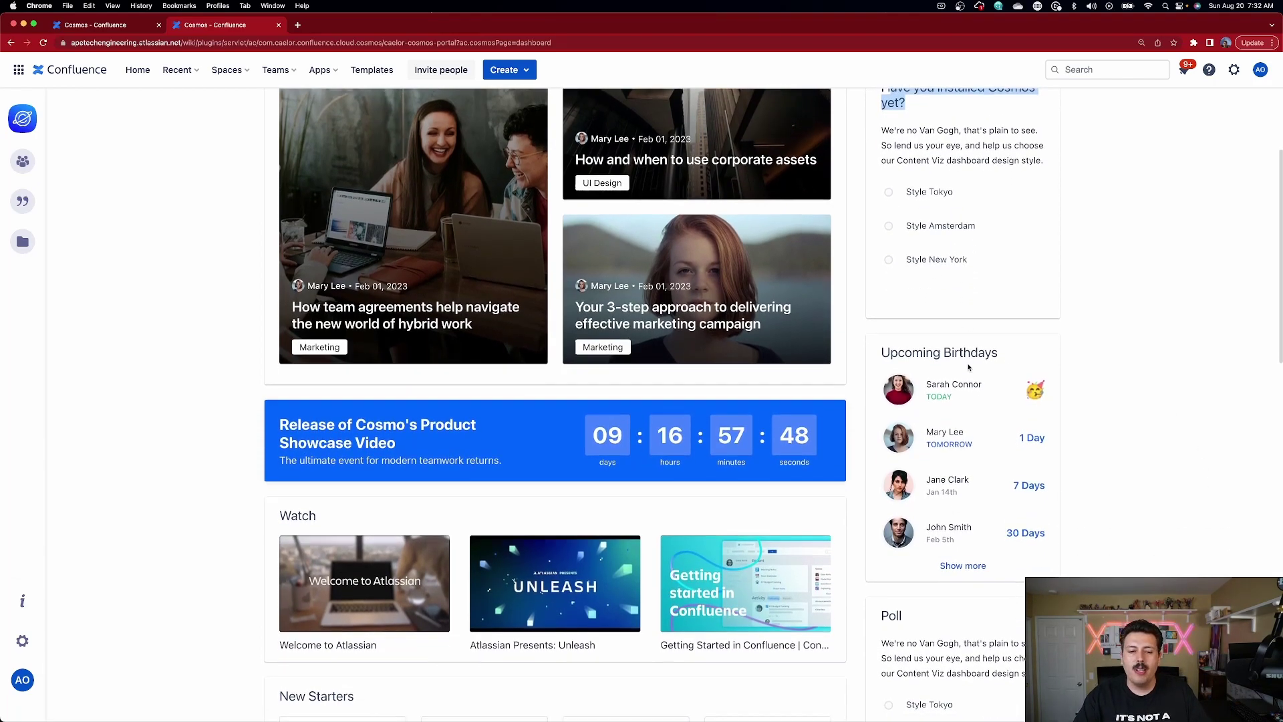
scroll(1003, 451, down, 4)
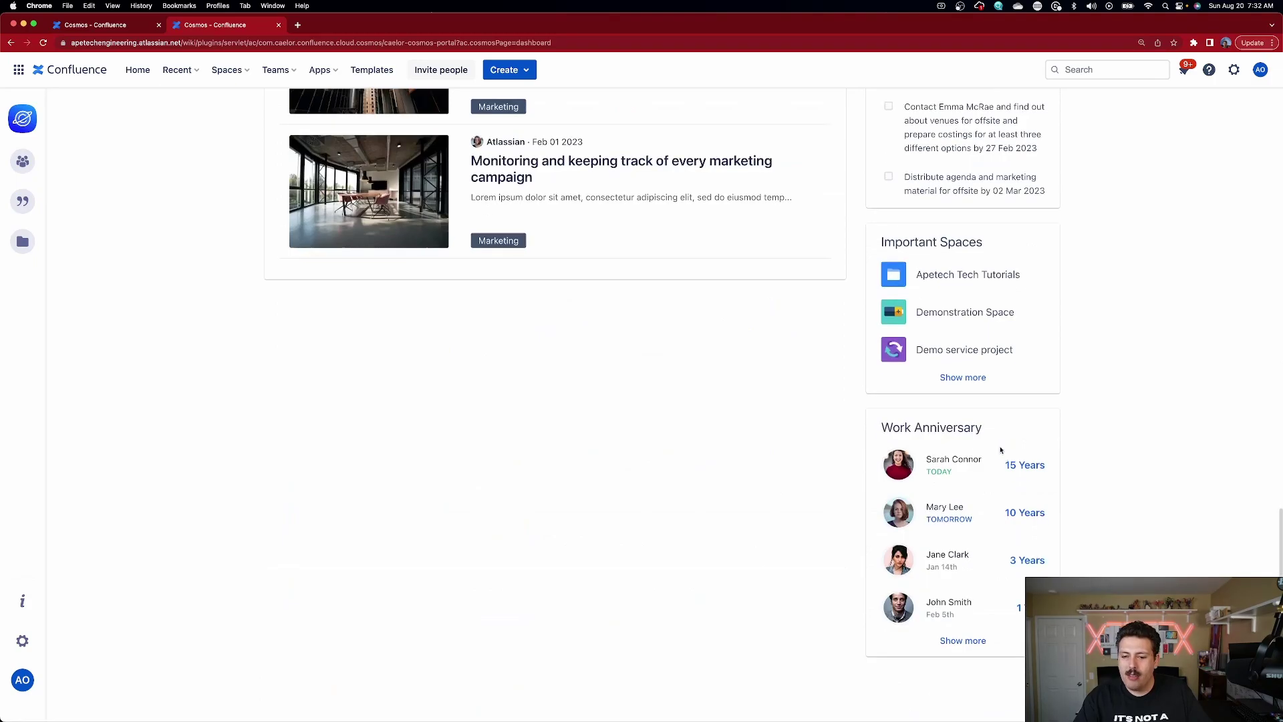
scroll(1072, 493, up, 16)
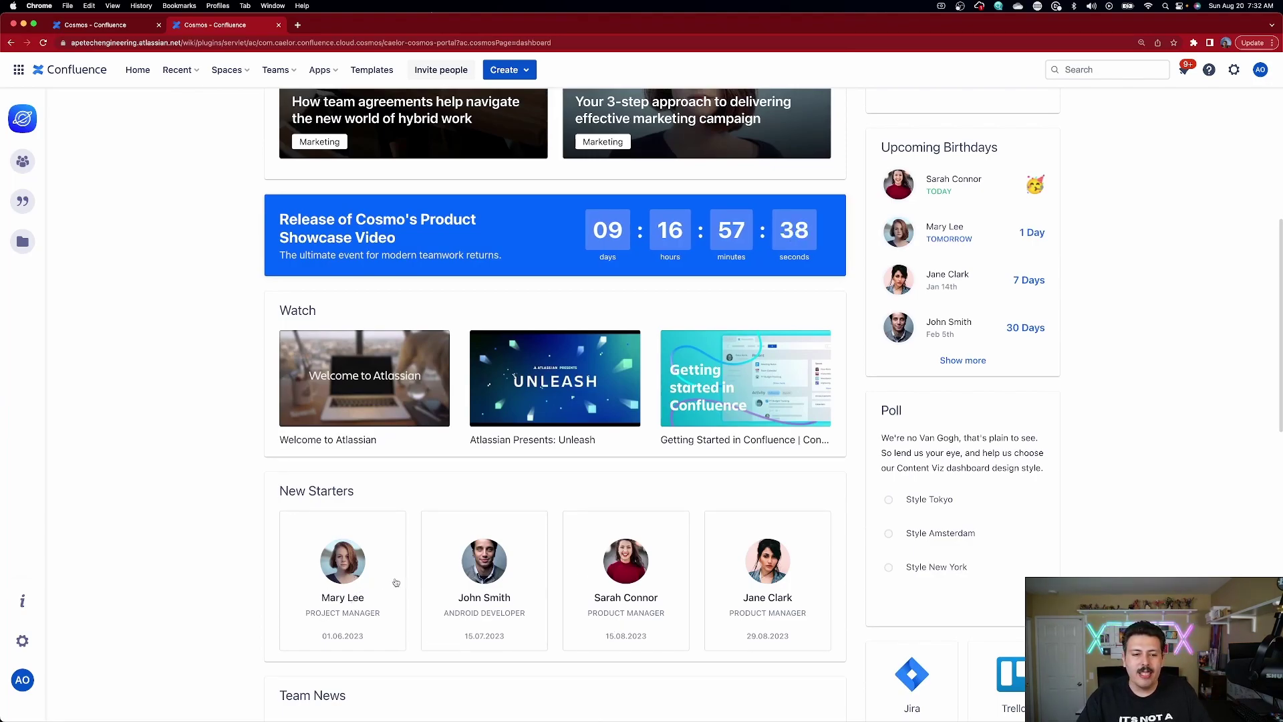
scroll(428, 528, up, 2)
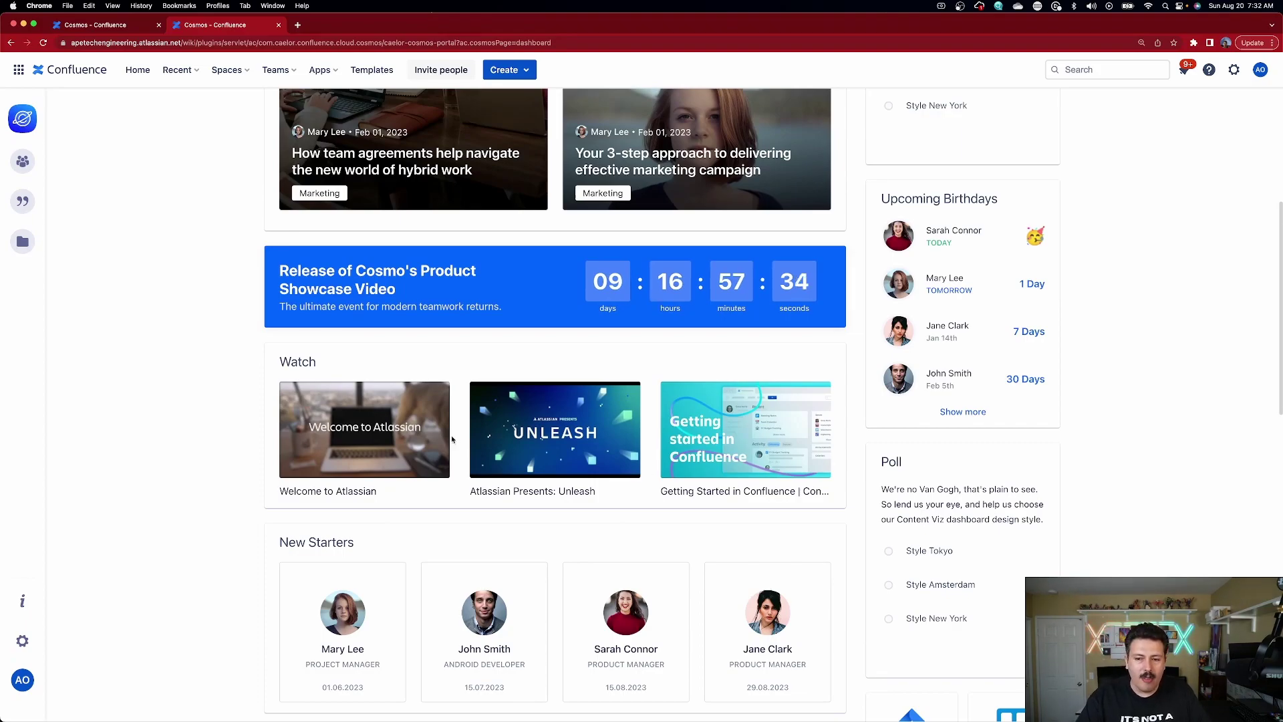
scroll(1035, 401, up, 5)
scroll(1034, 404, down, 10)
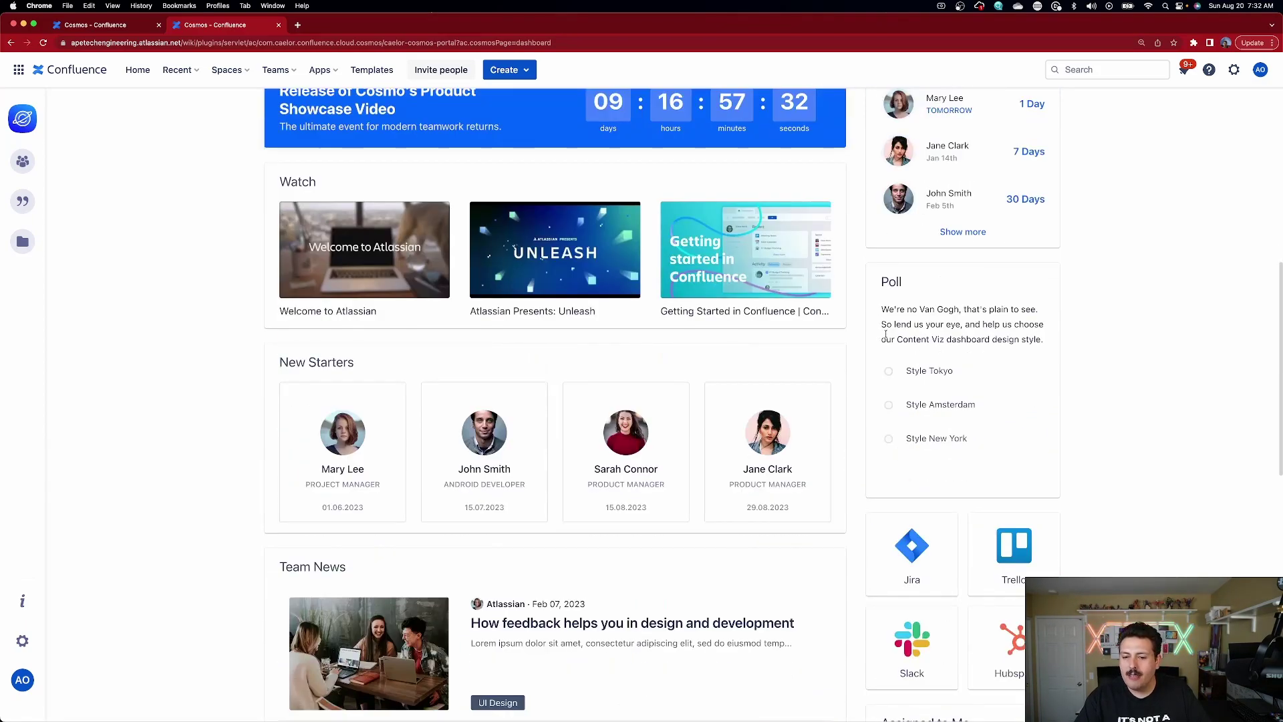
scroll(941, 361, down, 6)
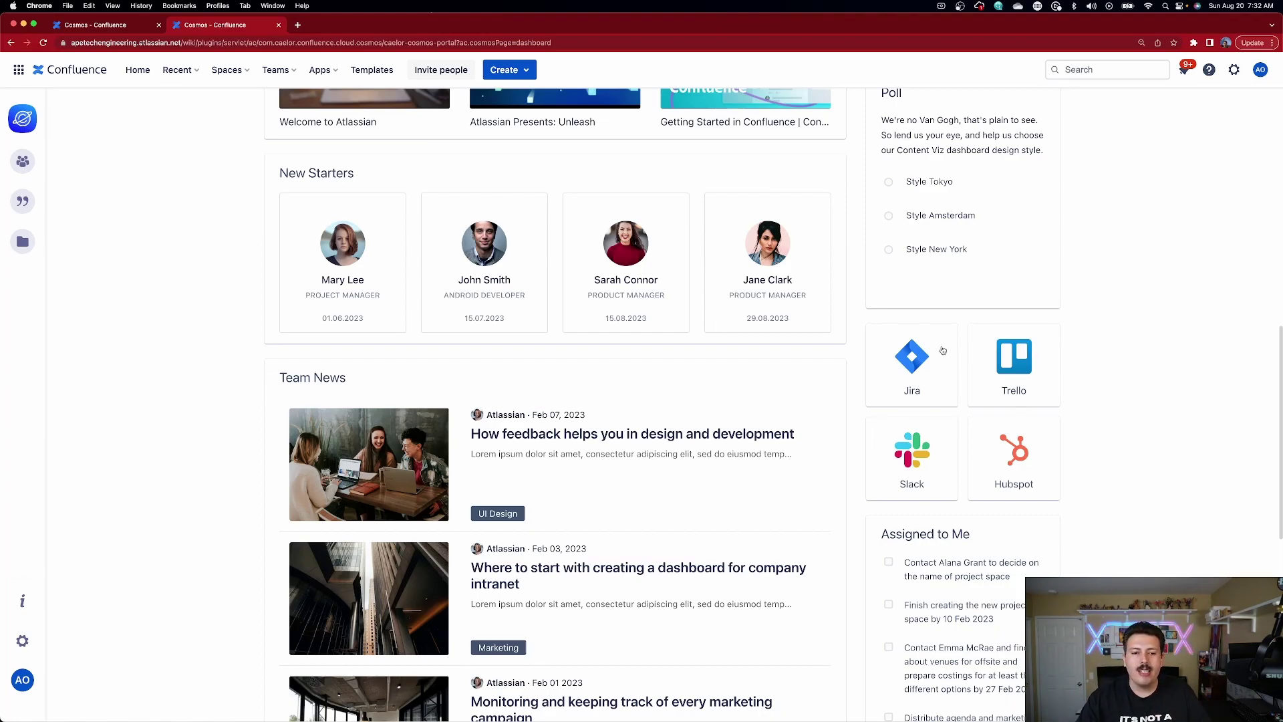
scroll(735, 361, down, 2)
scroll(516, 374, down, 2)
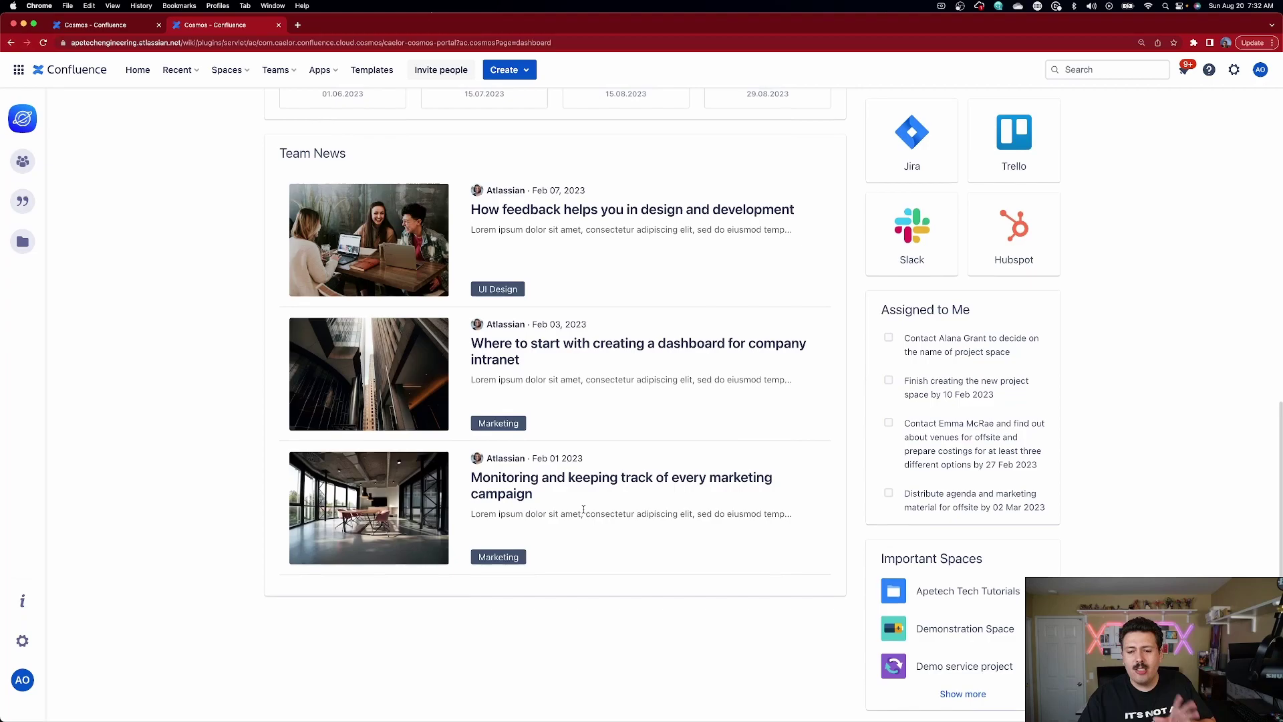
scroll(550, 524, up, 15)
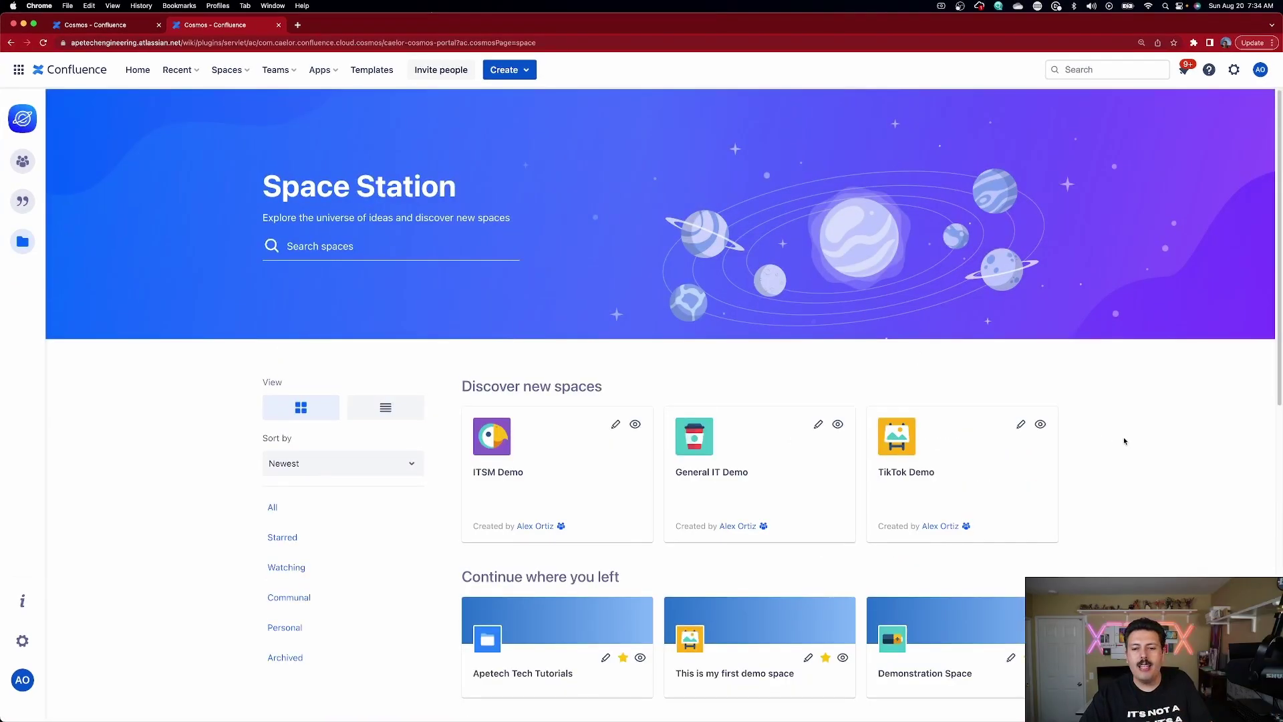
scroll(1125, 441, down, 1)
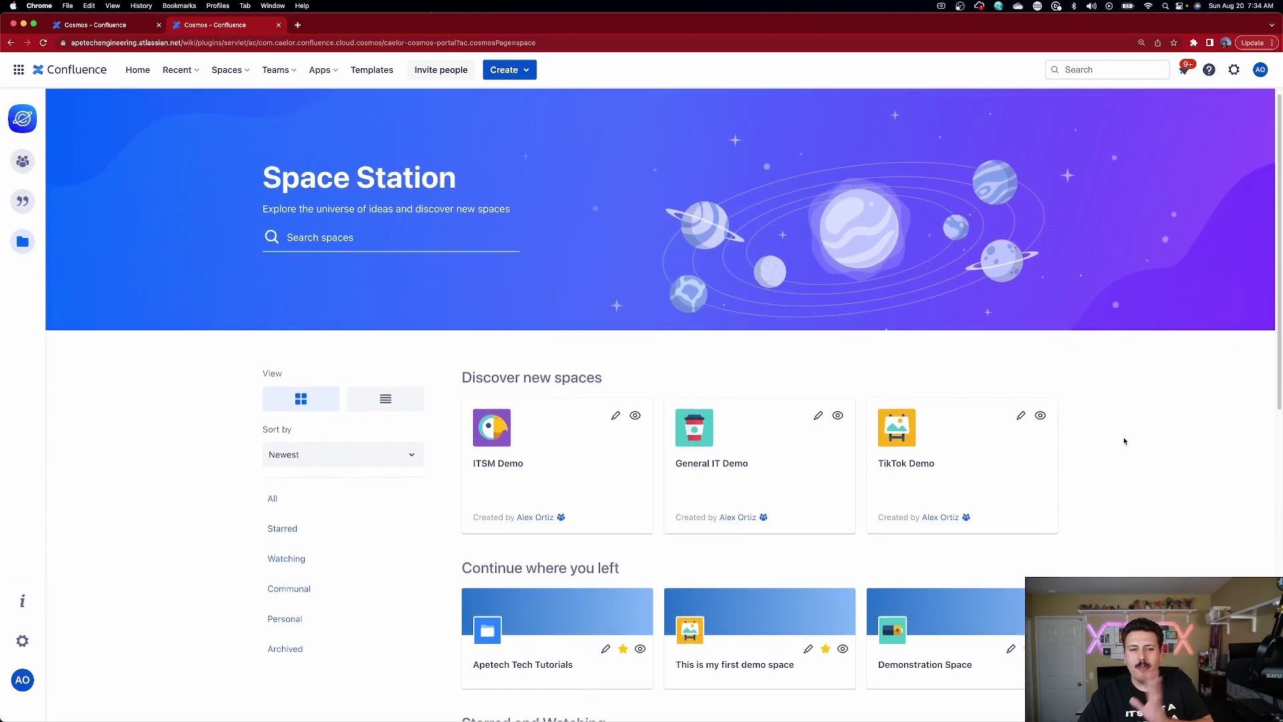
scroll(1125, 441, down, 2)
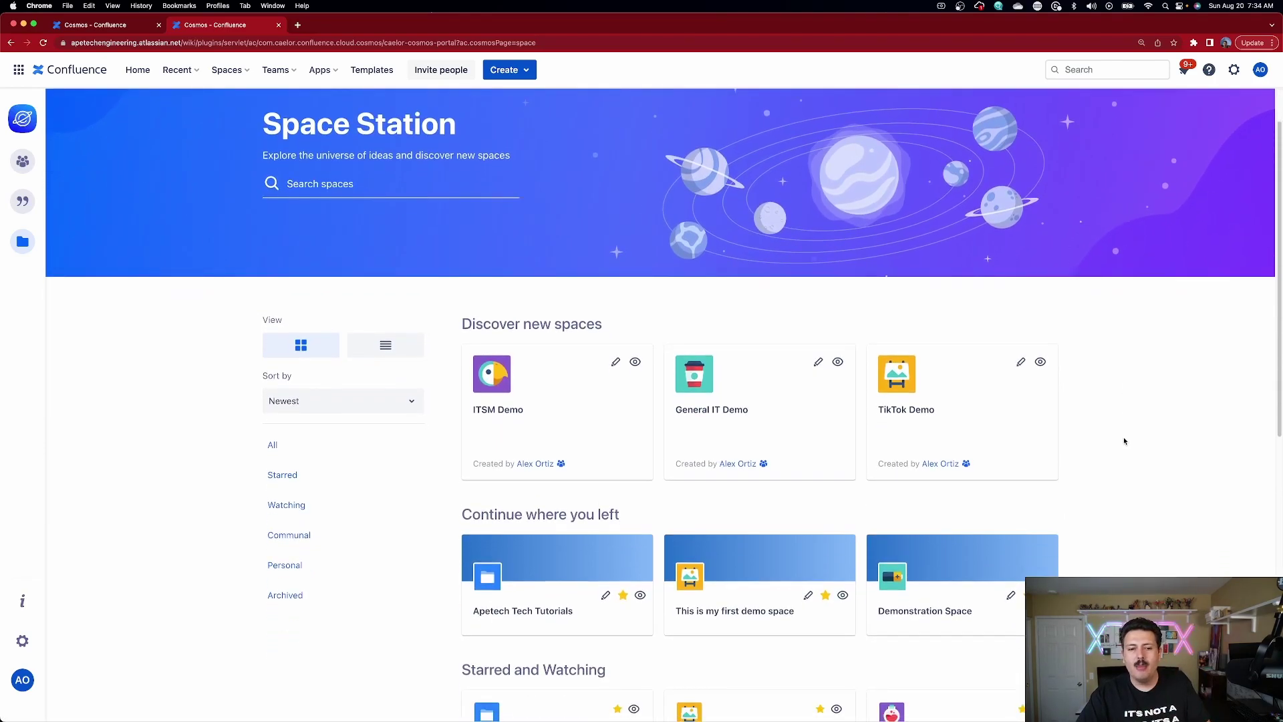
scroll(885, 418, down, 5)
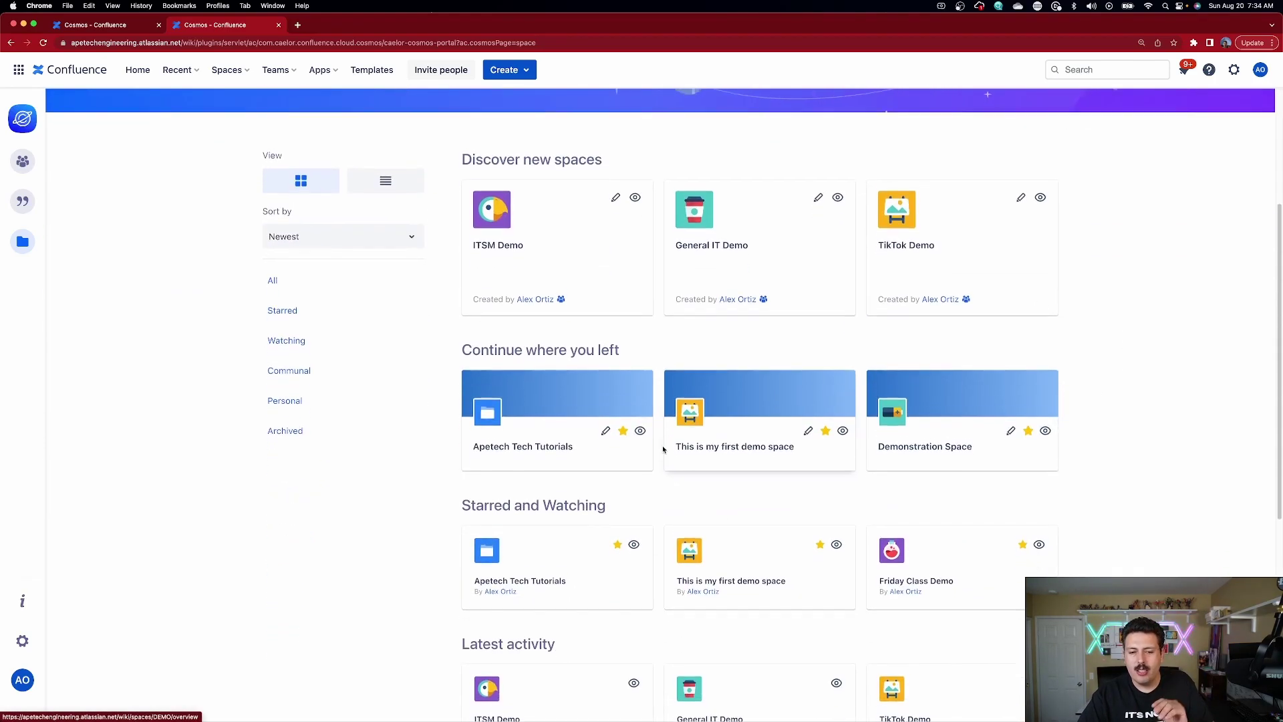
scroll(770, 439, down, 5)
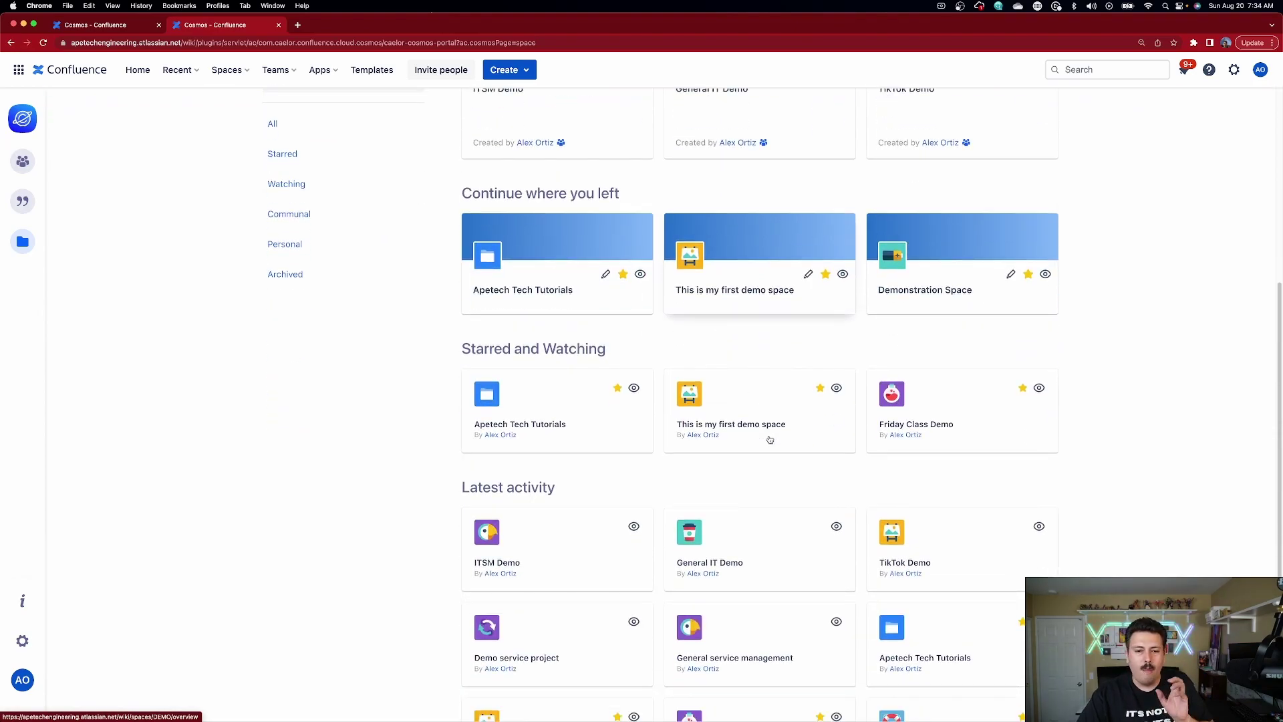
scroll(932, 418, down, 7)
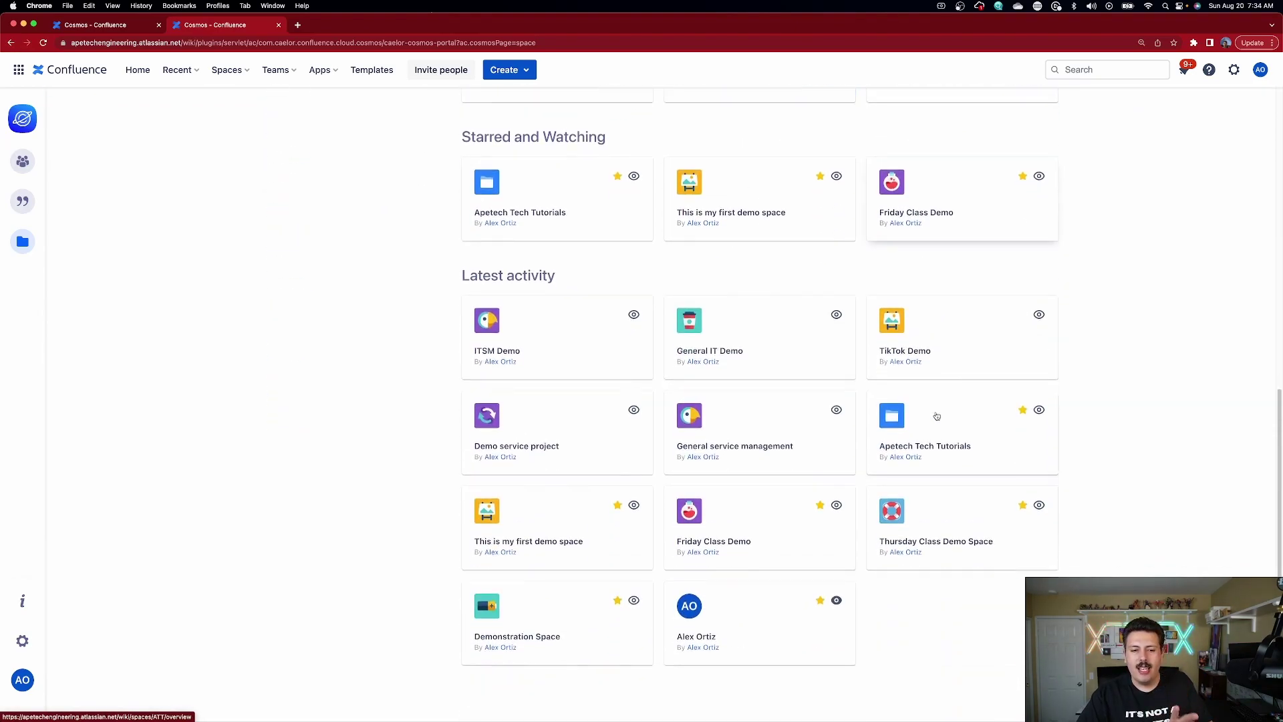
scroll(936, 415, up, 15)
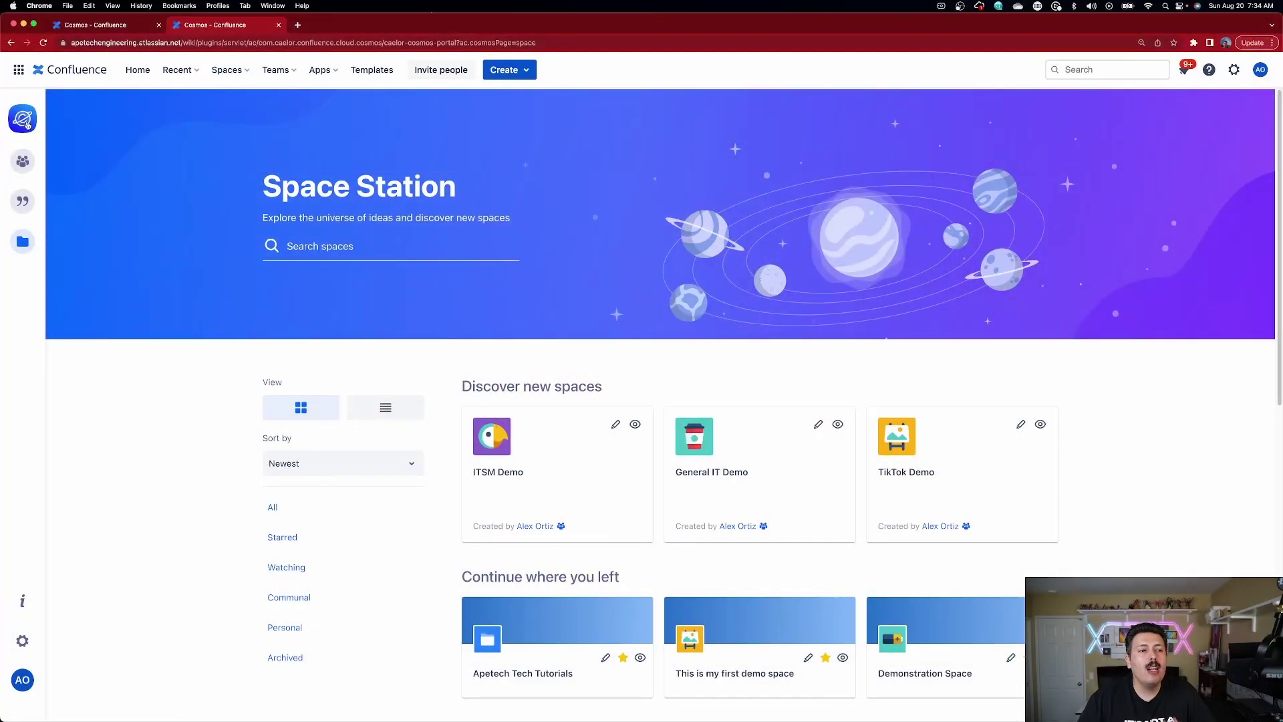
Back on the Cosmos dashboard, open Main Content and move Countdown above Company News
click(27, 124)
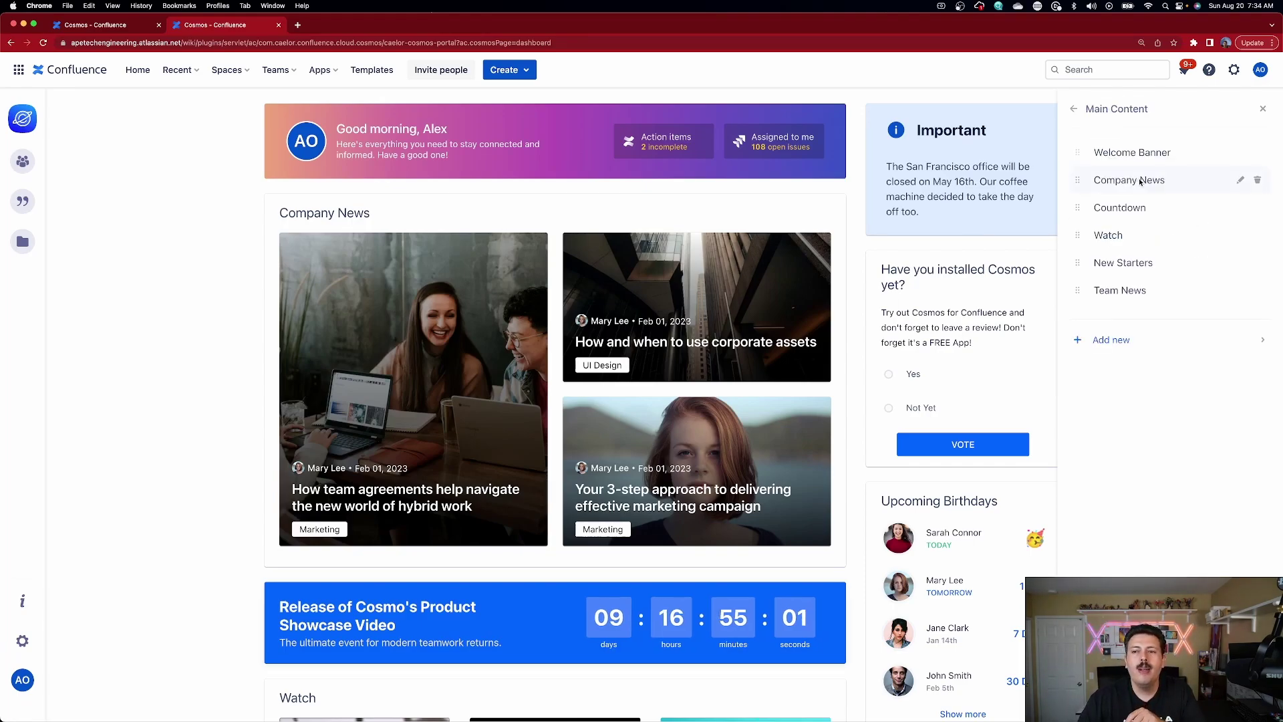
click(1143, 185)
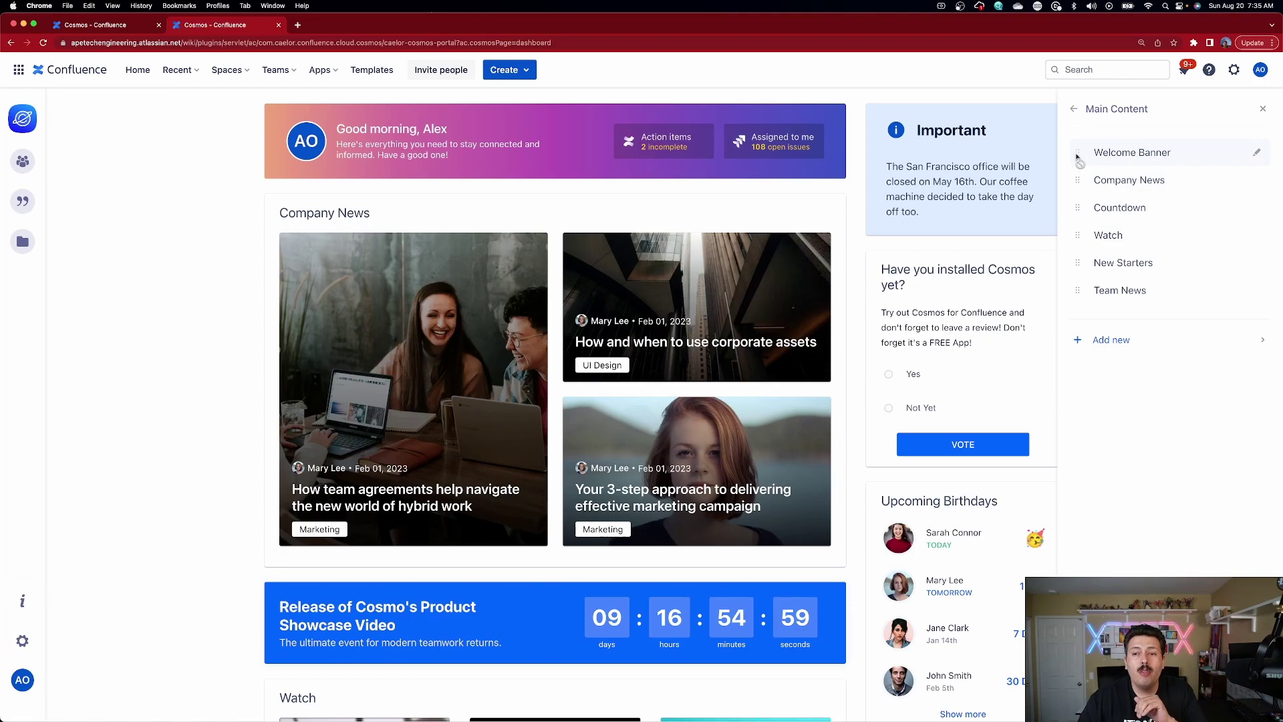
mouse_move(1079, 159)
mouse_down()
mouse_move(1077, 205)
mouse_move(1079, 182)
mouse_up()
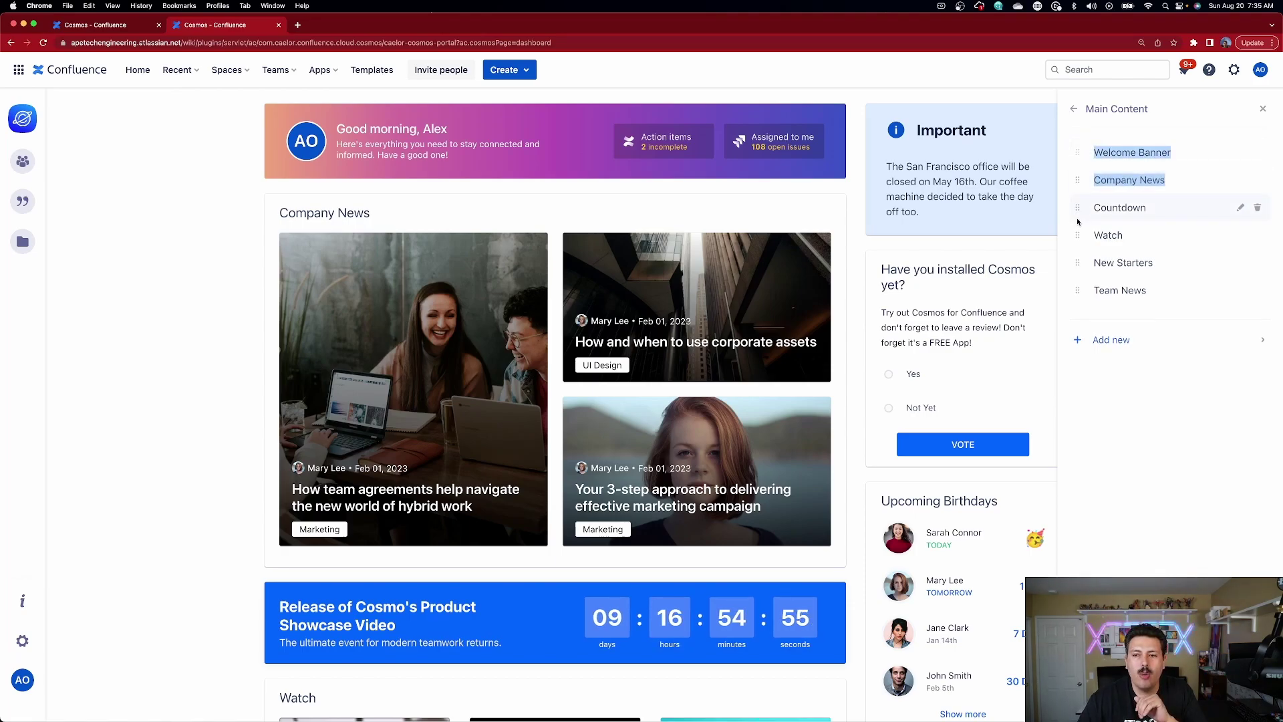
drag(1078, 210, 1086, 192)
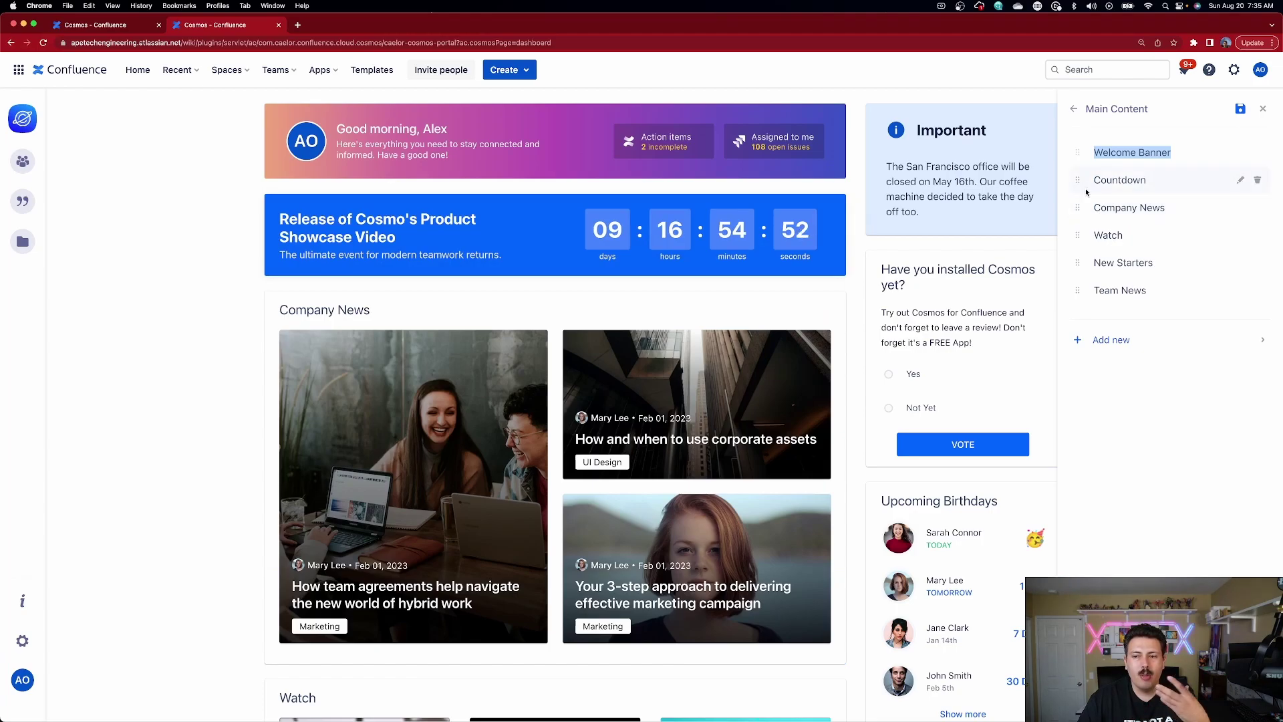
Change the Countdown panel's background from navy to light cyan and save the changes
click(1241, 181)
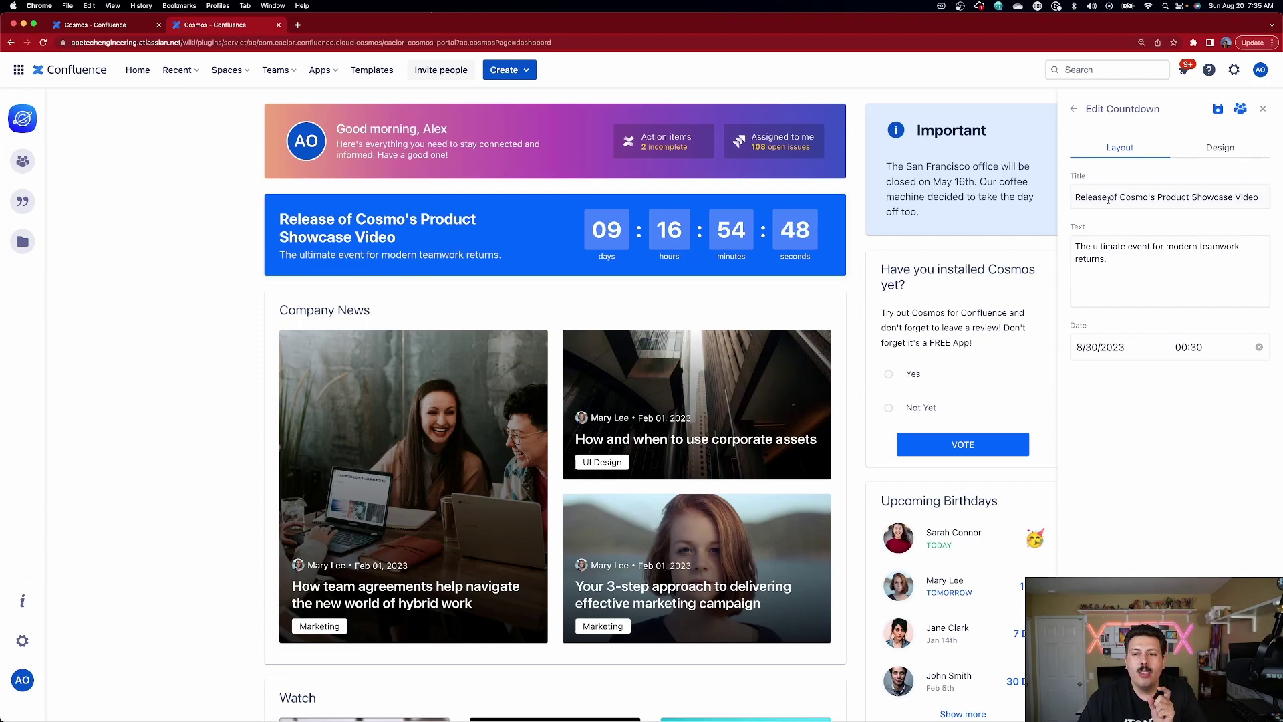
drag(1108, 199, 1232, 195)
drag(1109, 260, 1079, 244)
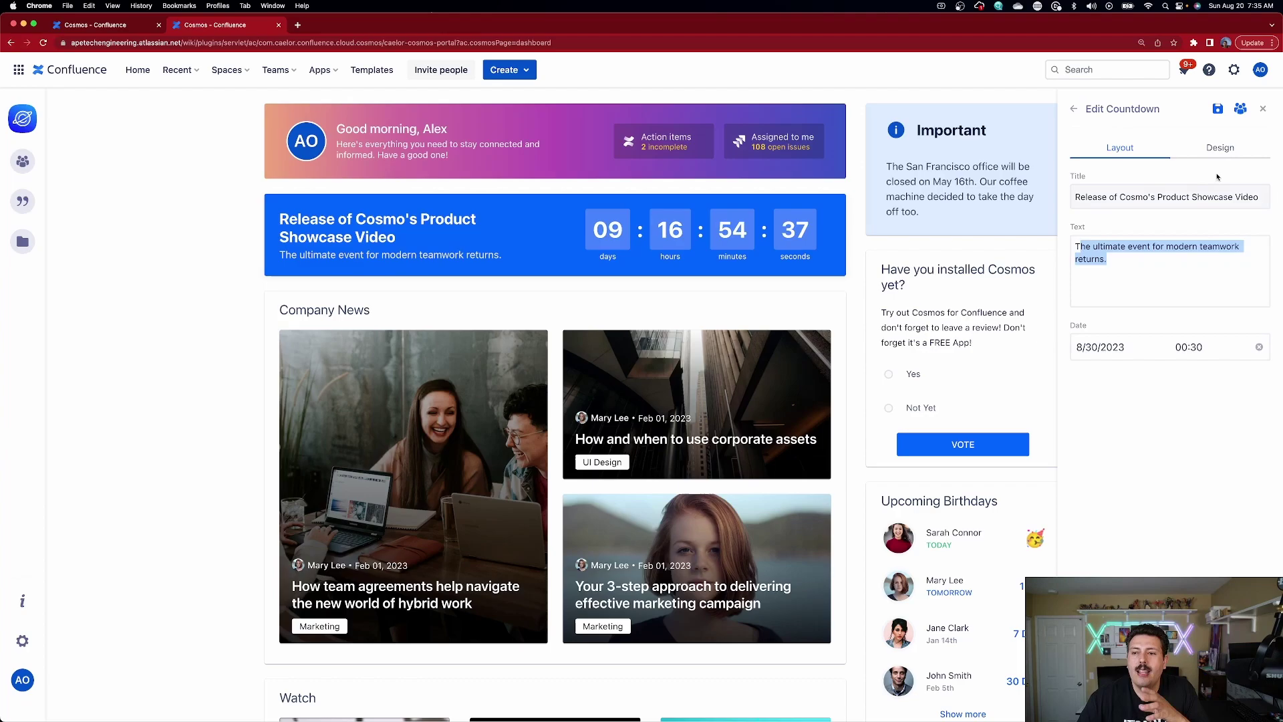
click(1233, 154)
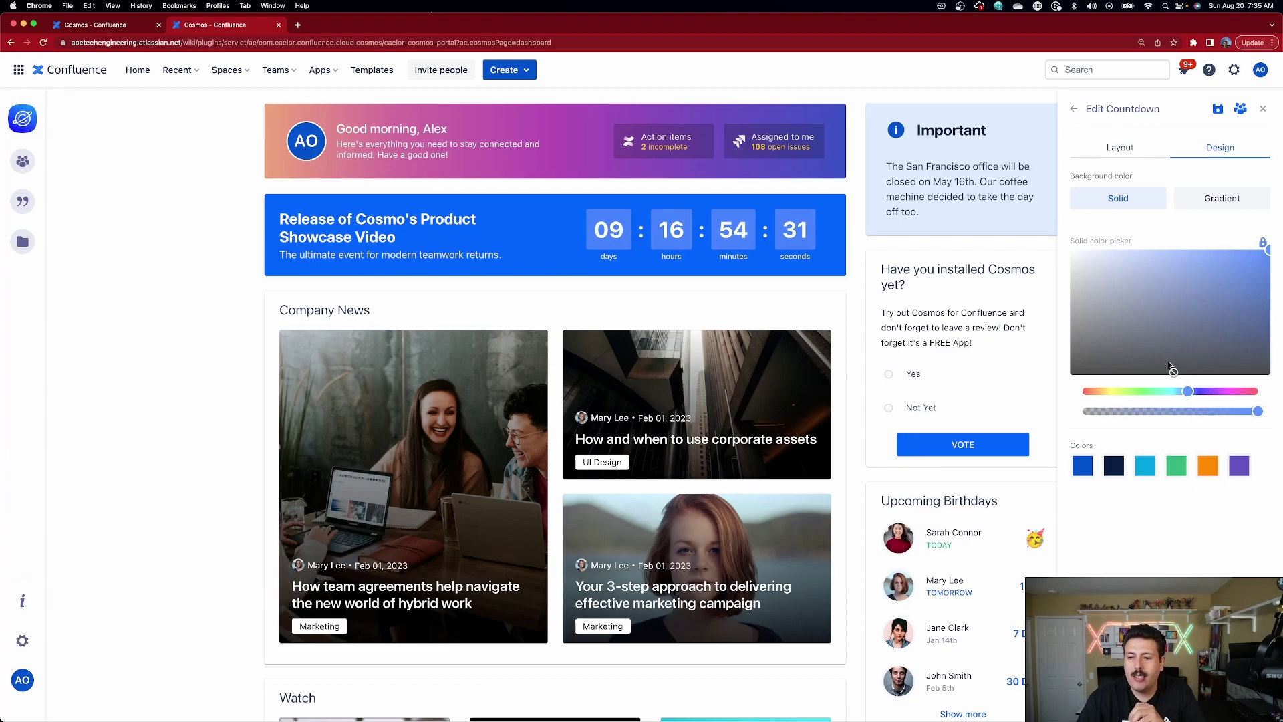
click(1112, 466)
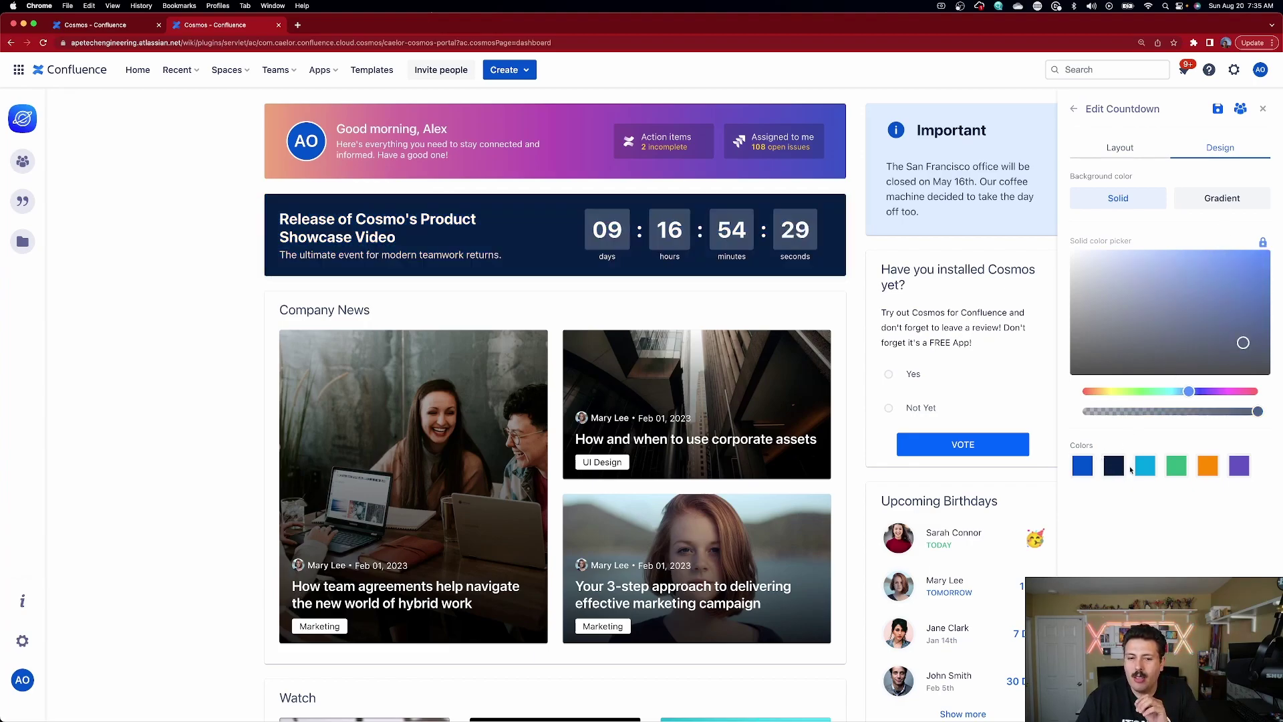
click(1145, 465)
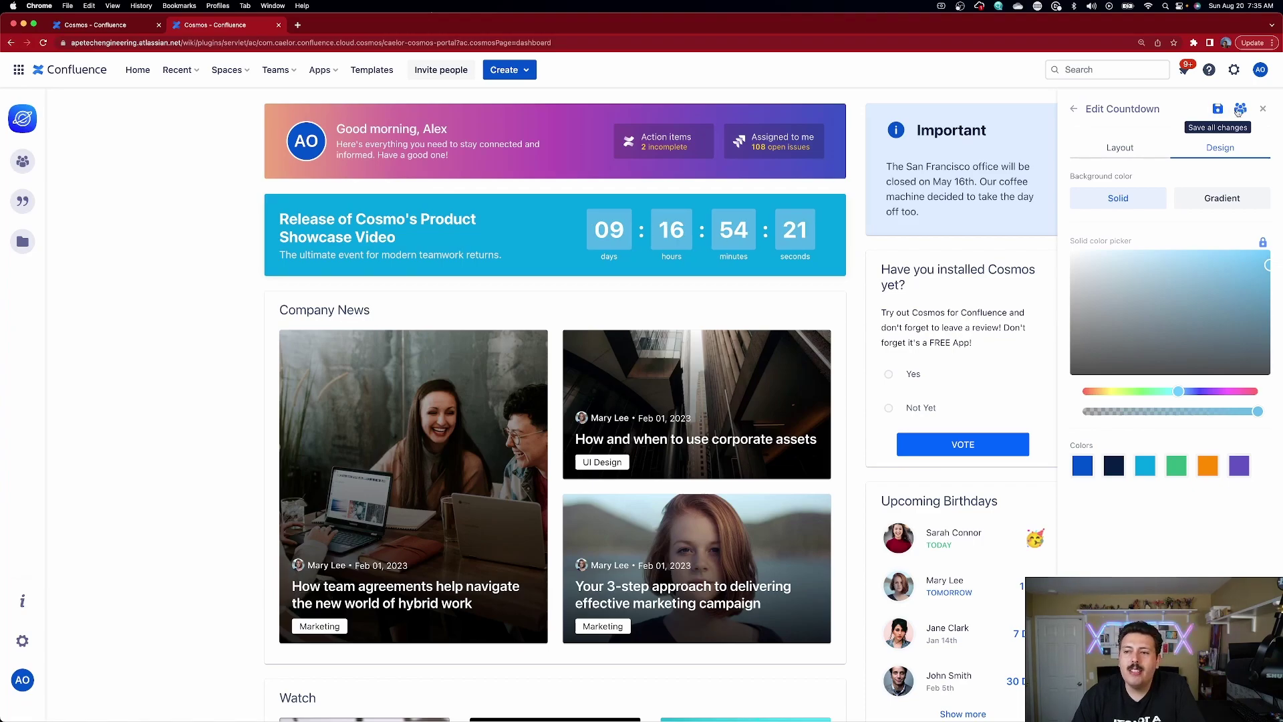
click(1218, 109)
Check the Countdown panel's viewing permissions, then return to the Main Content panel list
click(1240, 109)
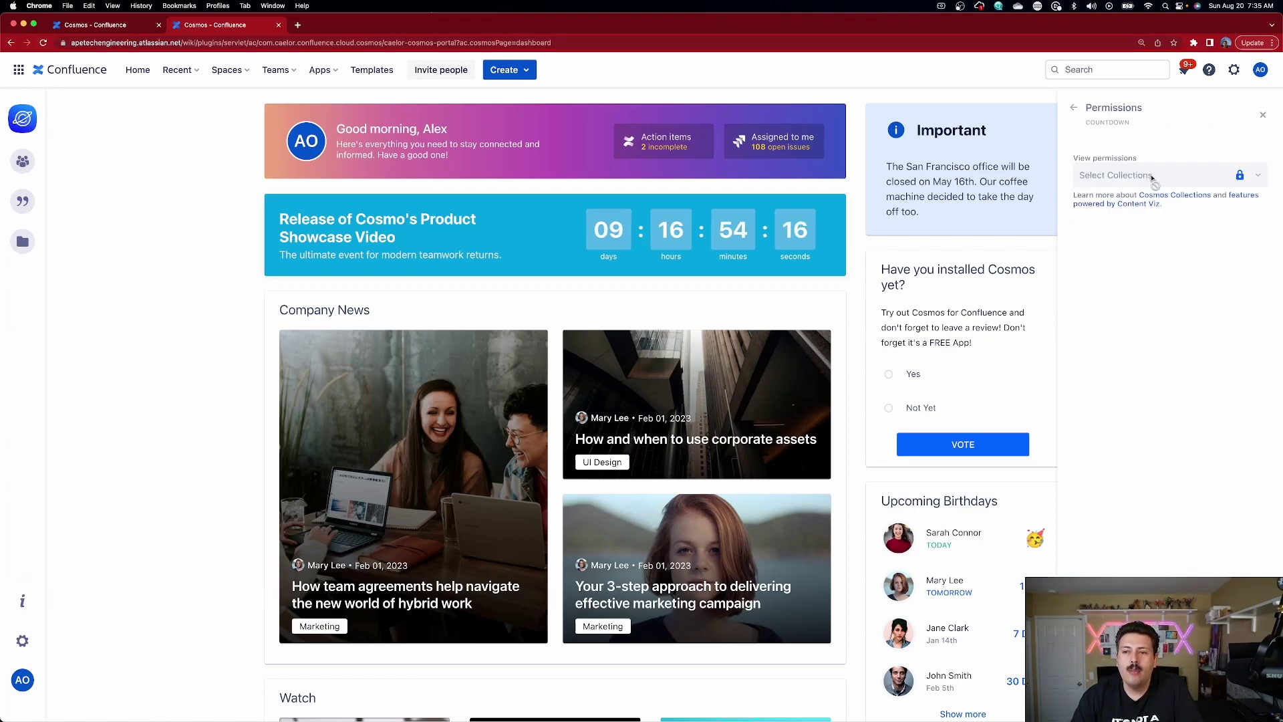
click(1073, 110)
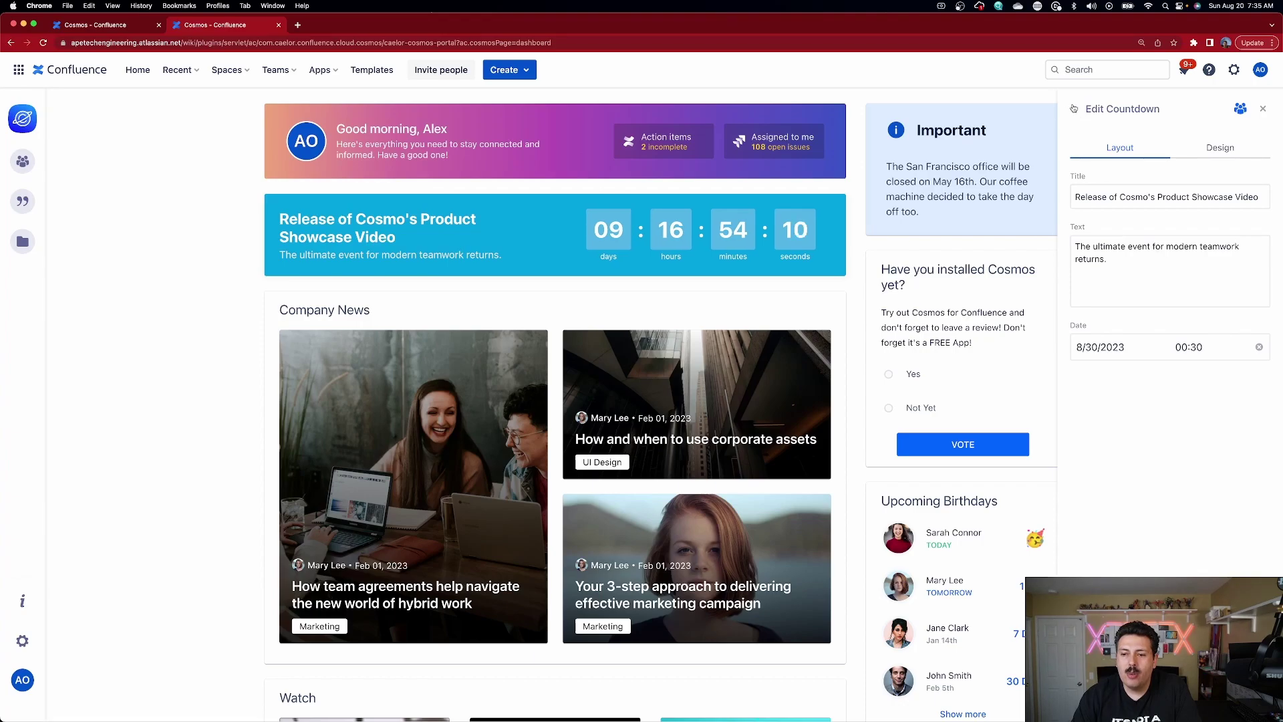
click(1074, 109)
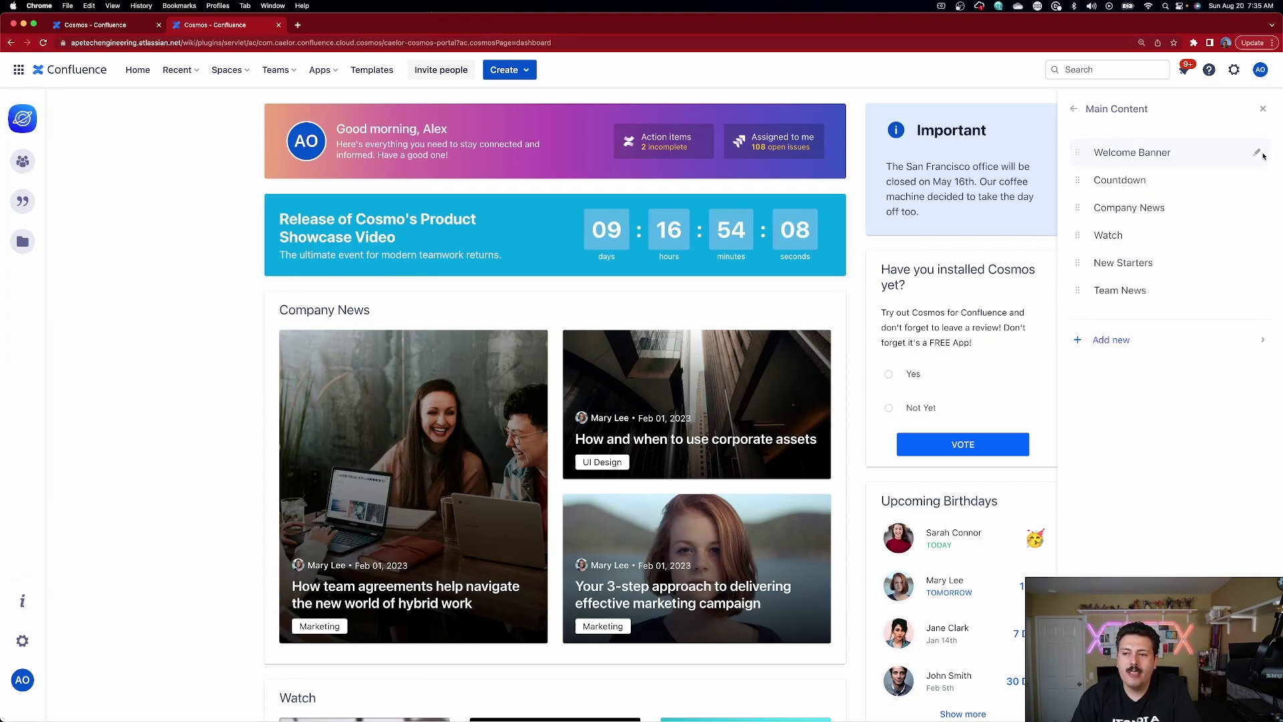
click(1259, 154)
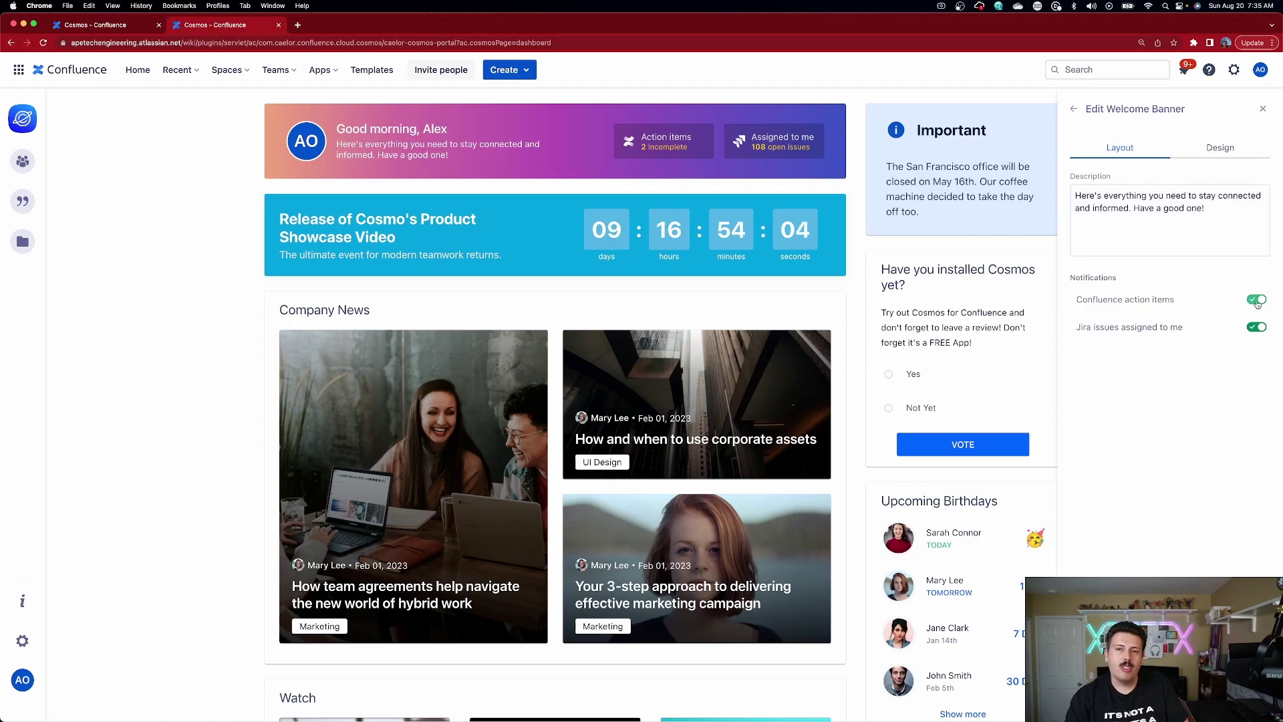
click(1219, 148)
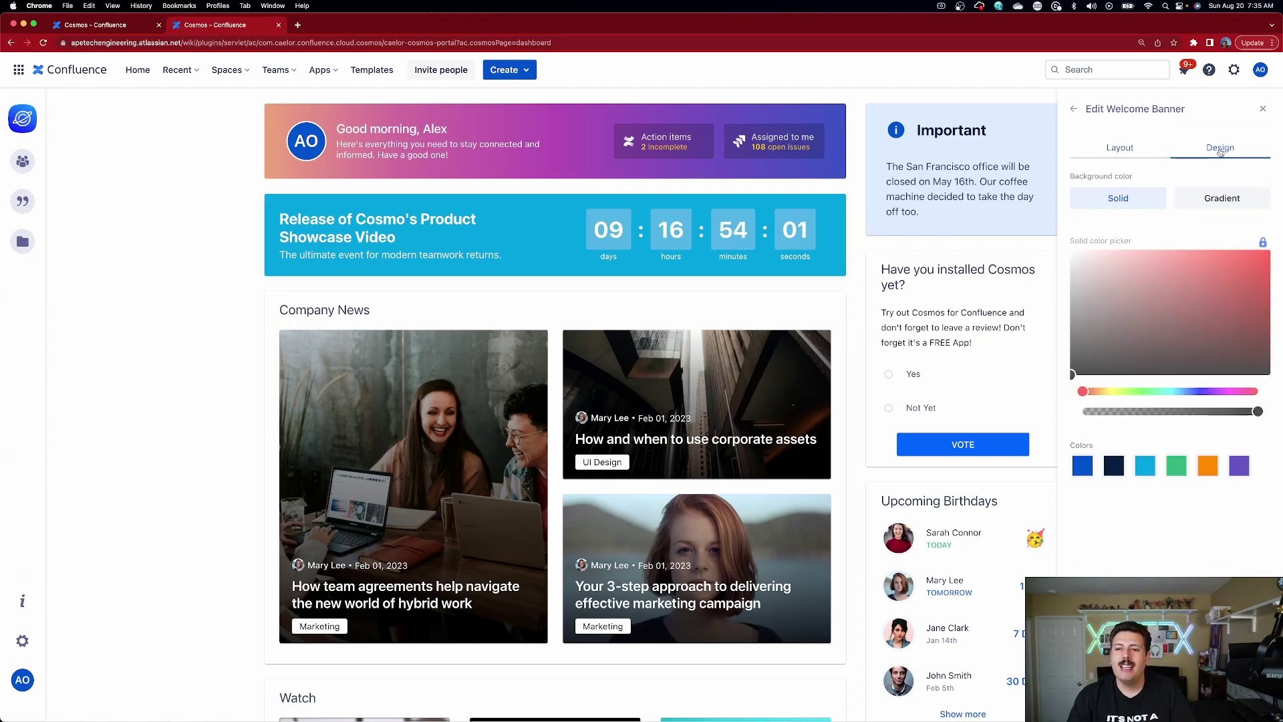
click(1074, 108)
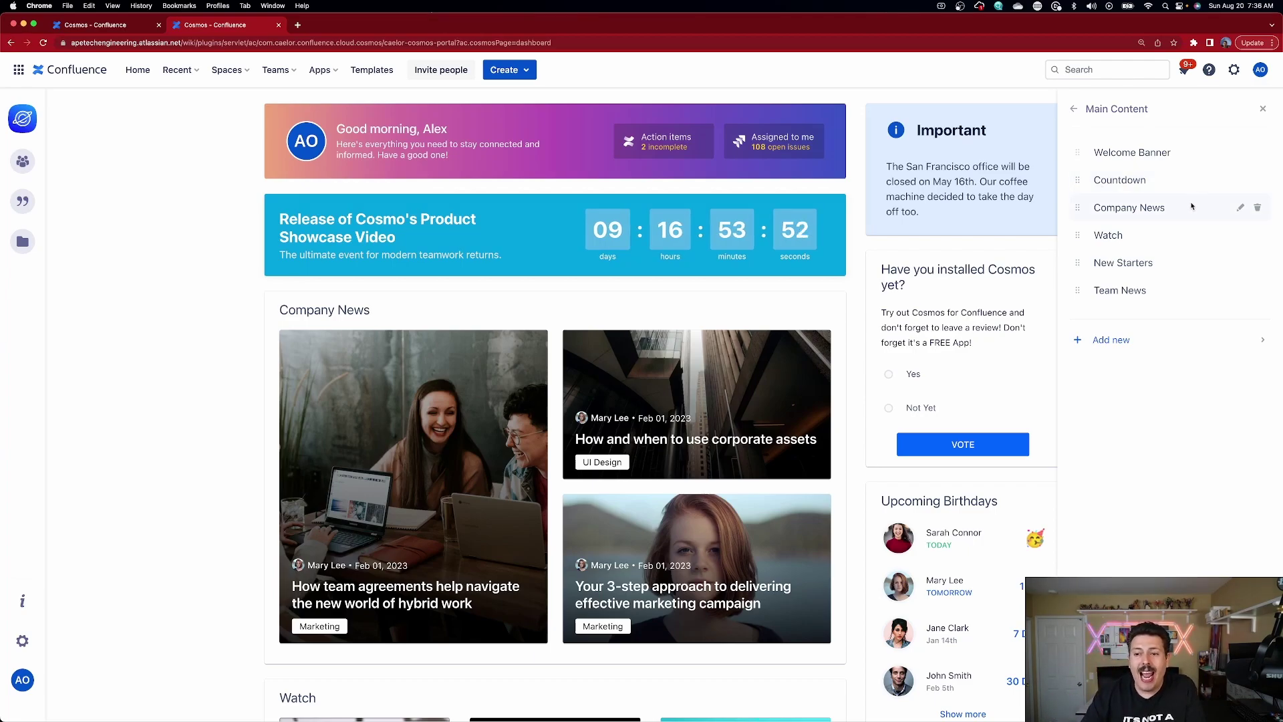
click(1112, 341)
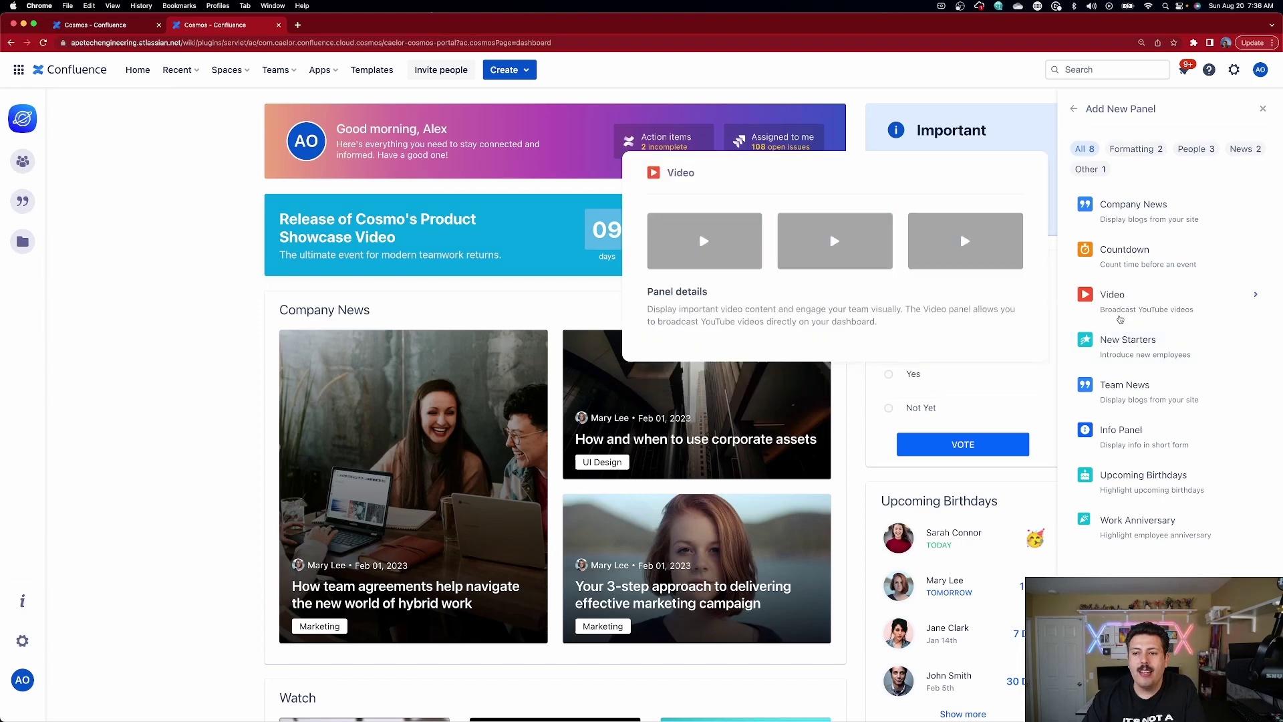
mouse_move(1114, 363)
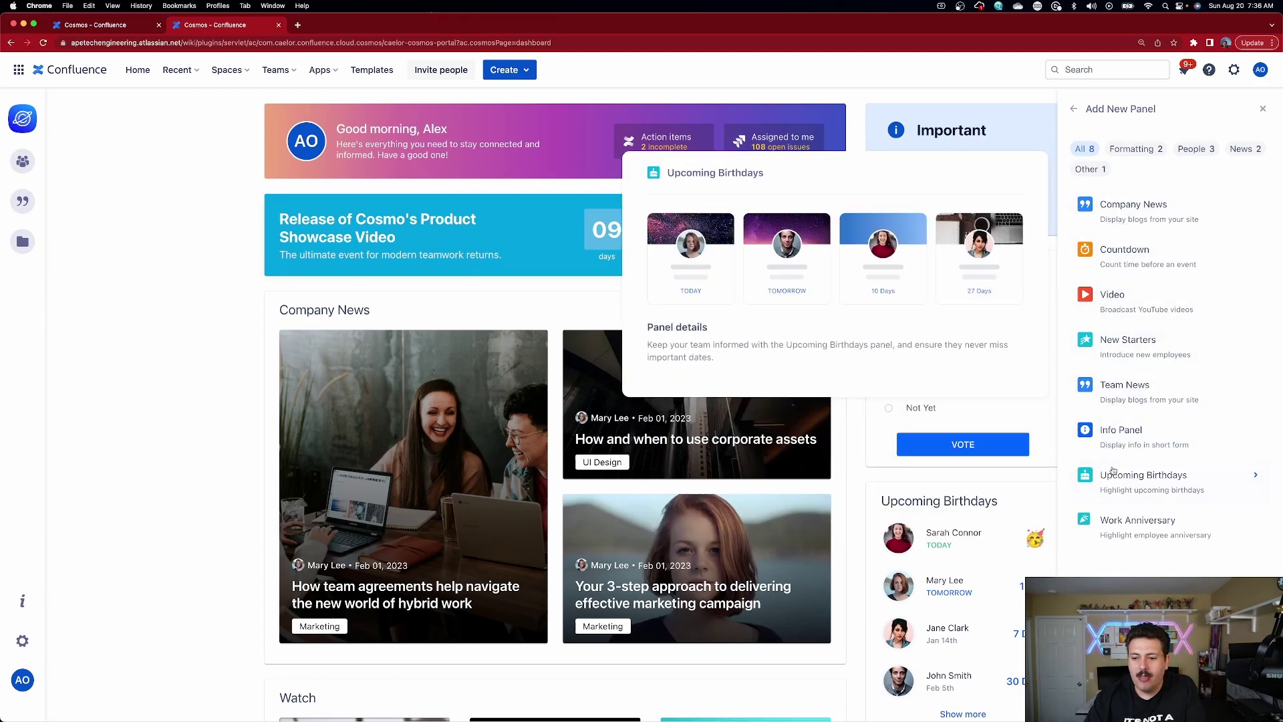
mouse_move(1161, 219)
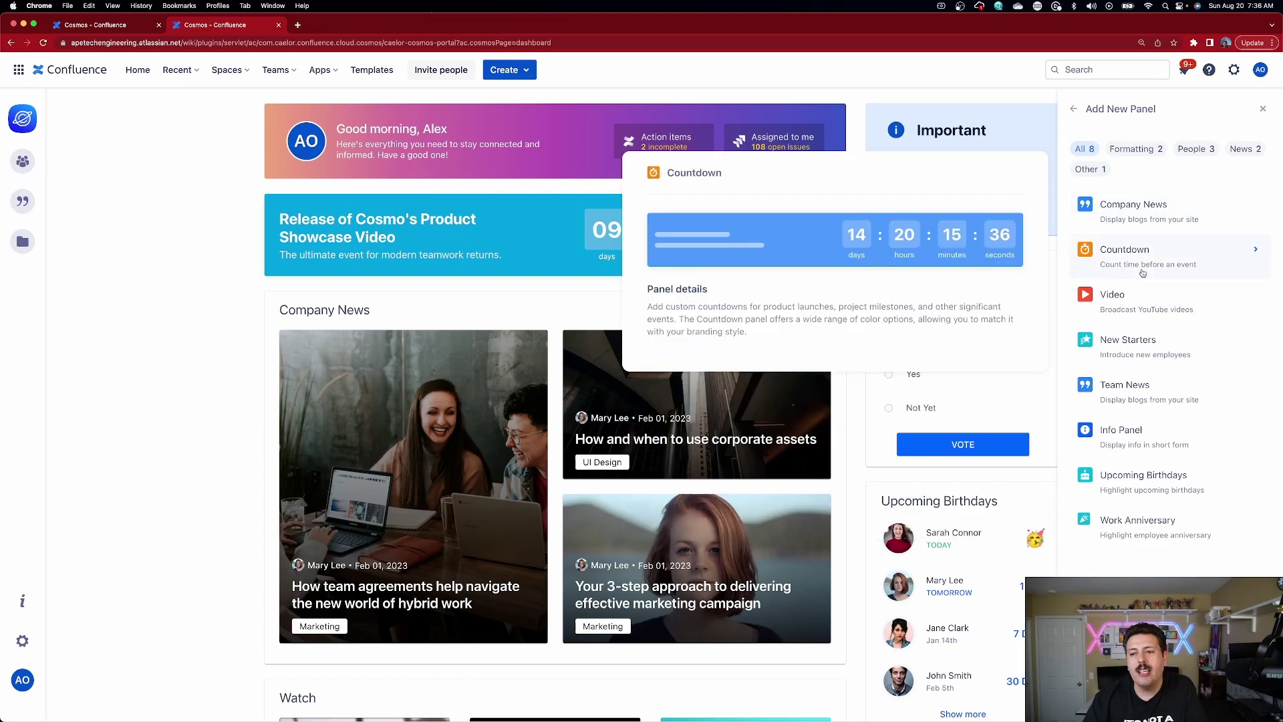
mouse_move(1122, 294)
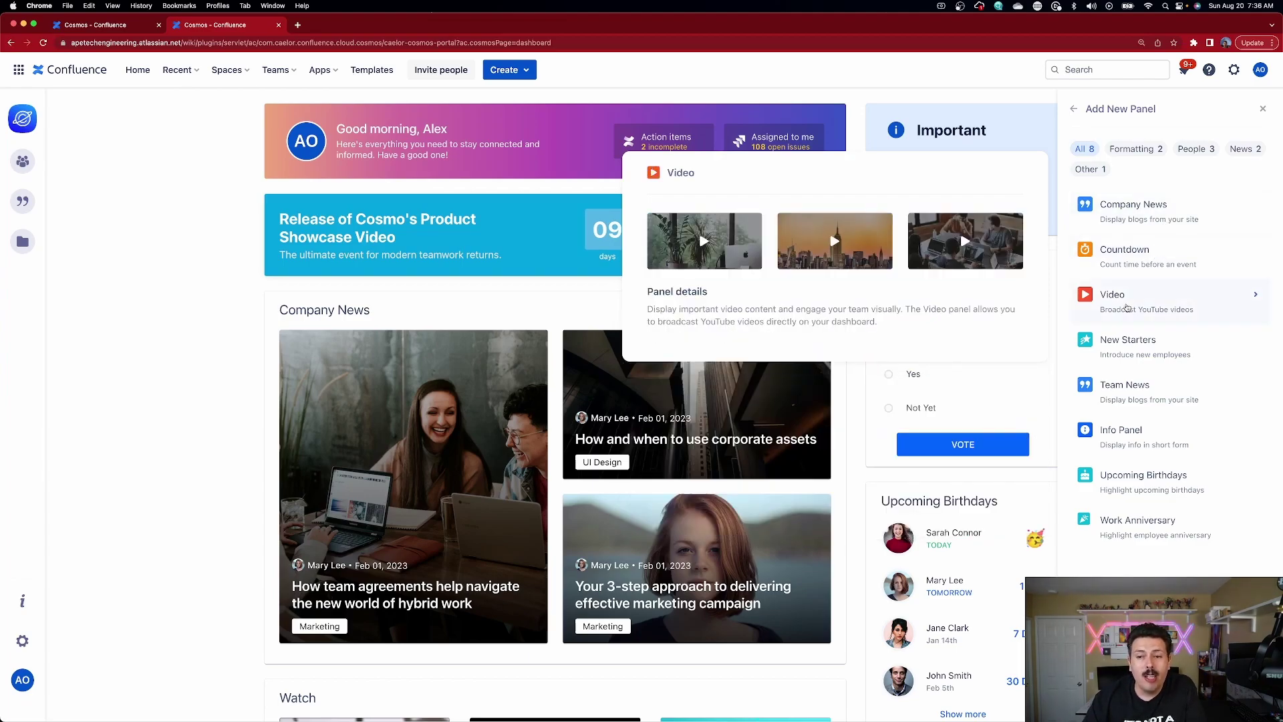
mouse_move(1155, 349)
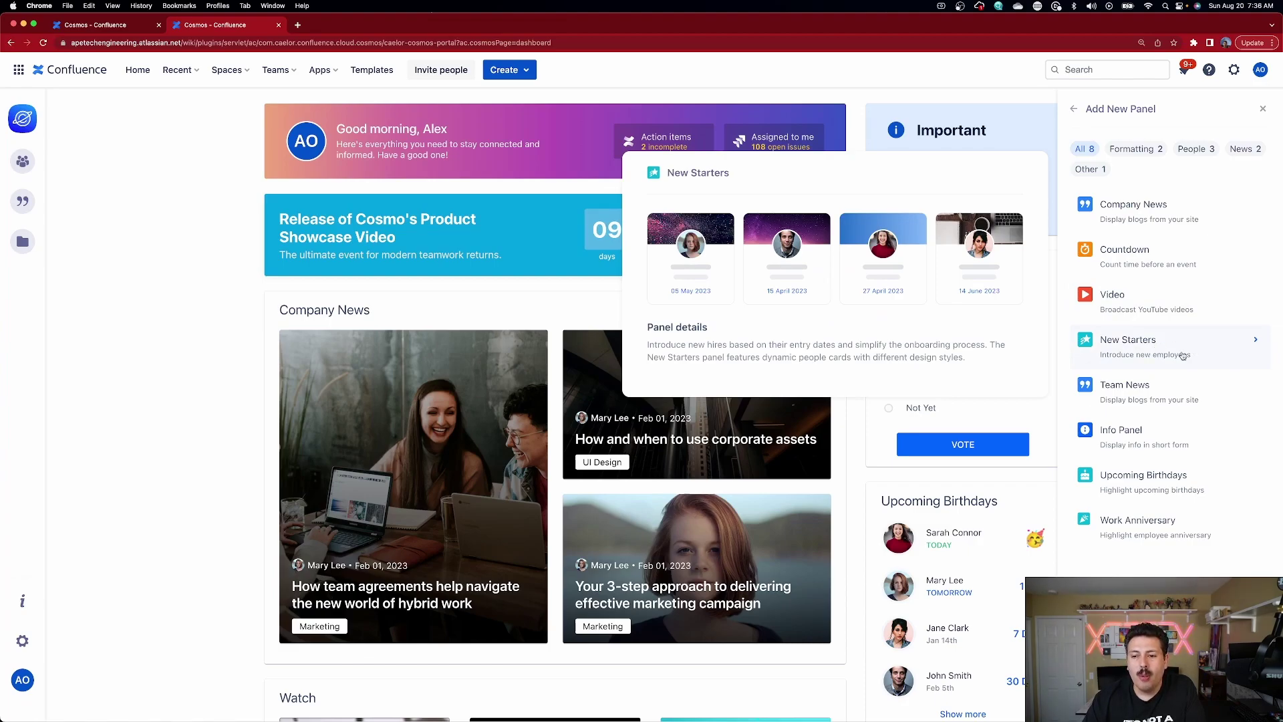
mouse_move(1164, 435)
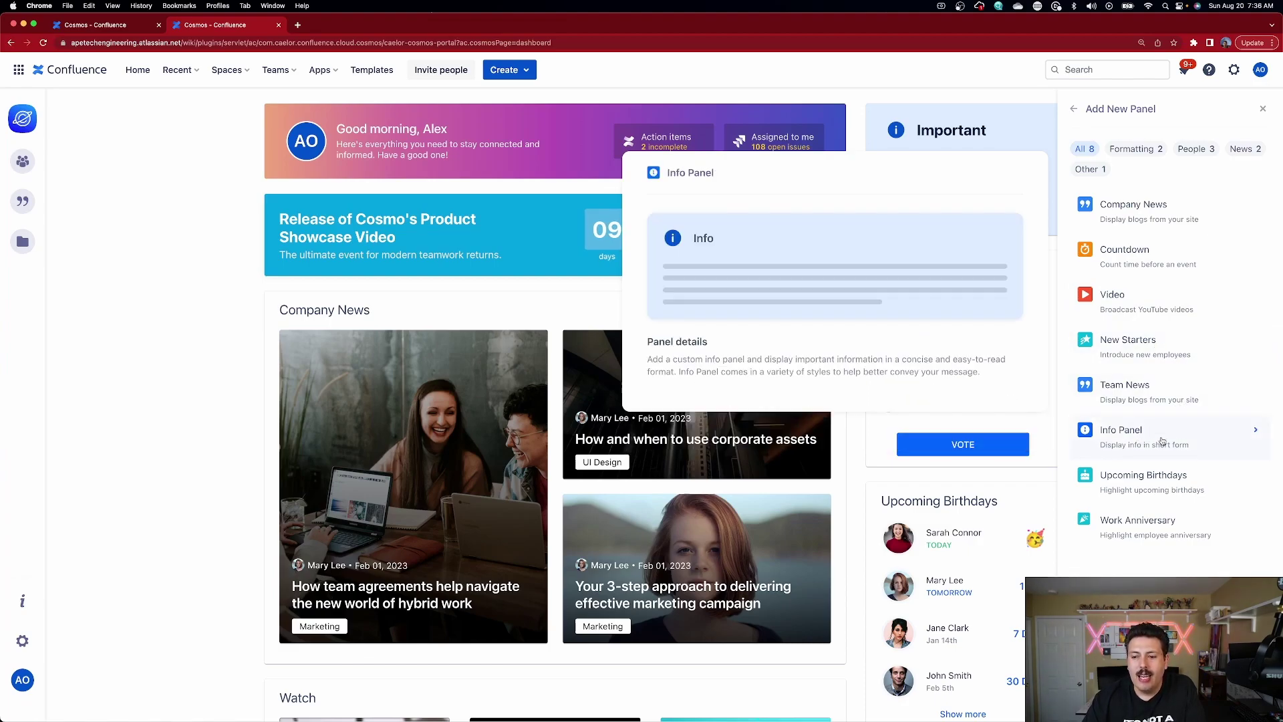
mouse_move(1126, 493)
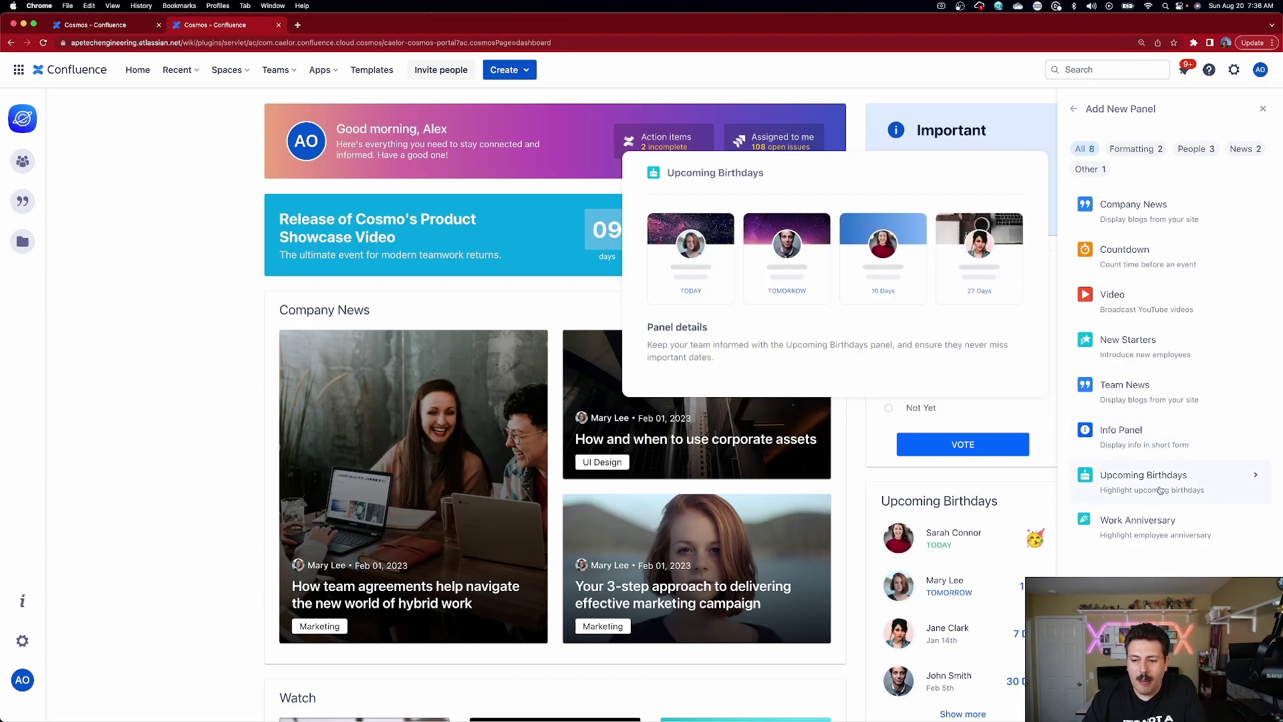
click(1073, 109)
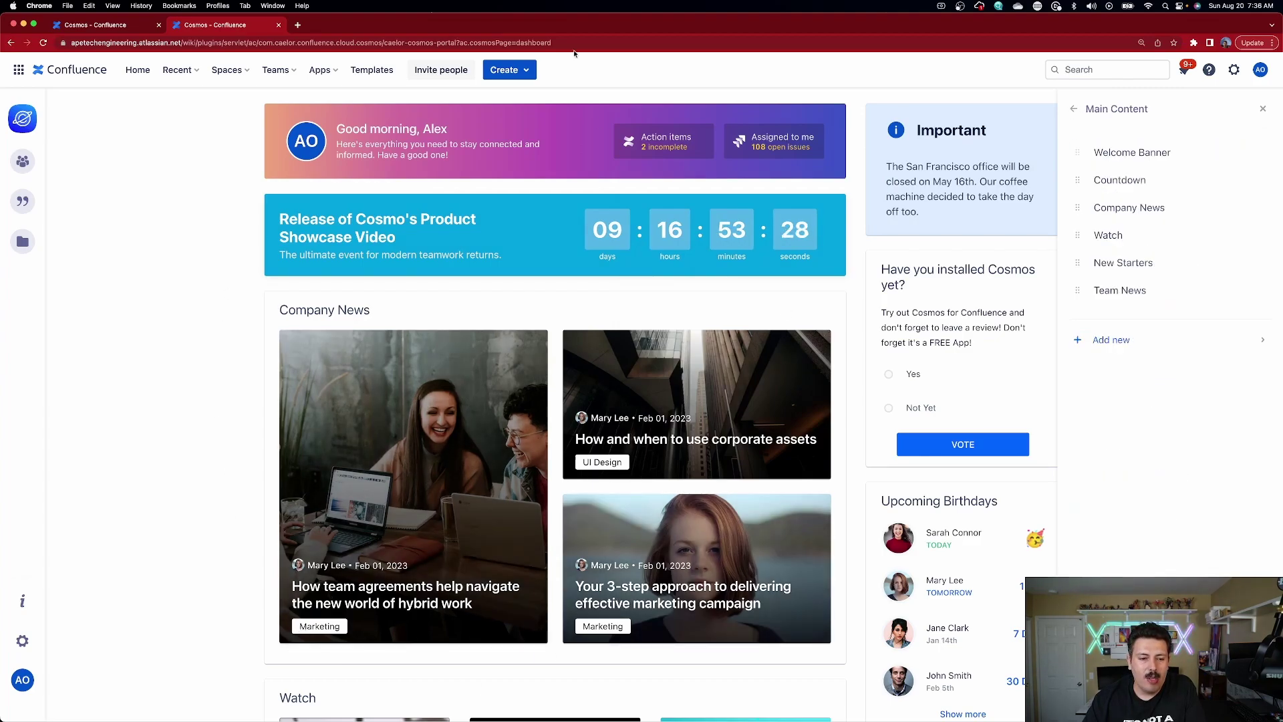
Open Side Content, review the Info Panel settings, then browse the panel types to add
click(1072, 109)
click(1144, 237)
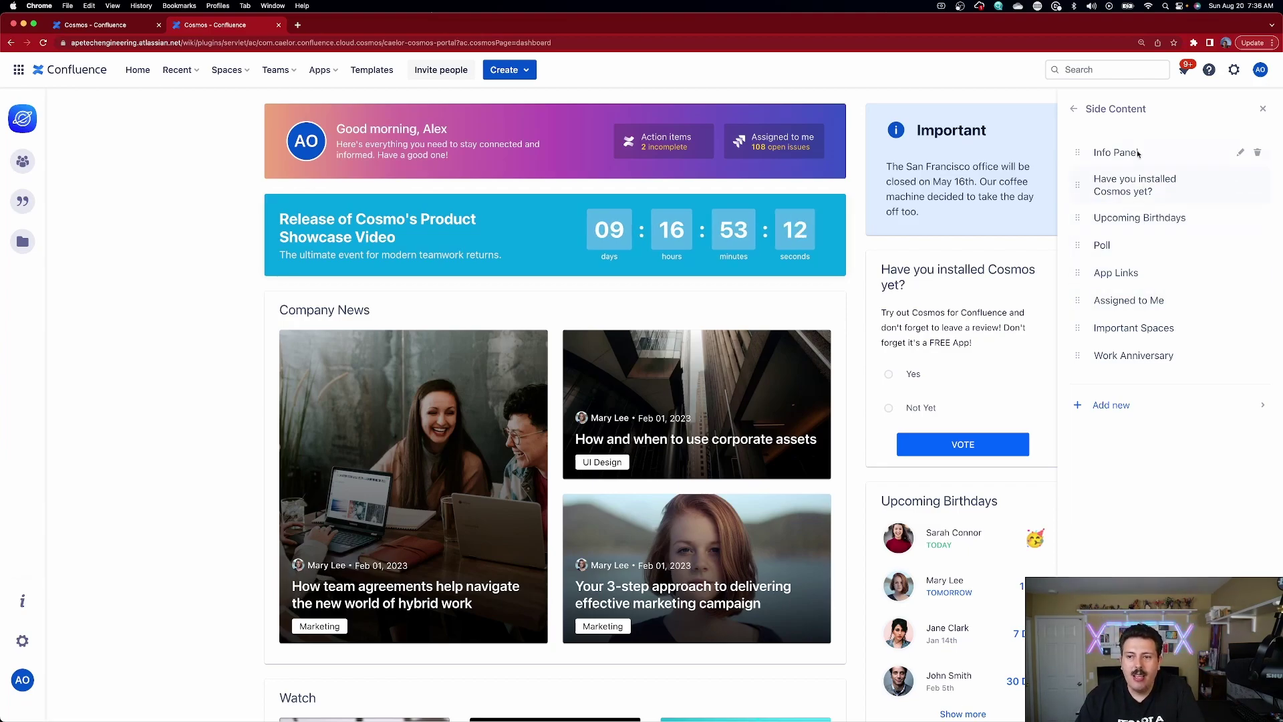
click(1241, 153)
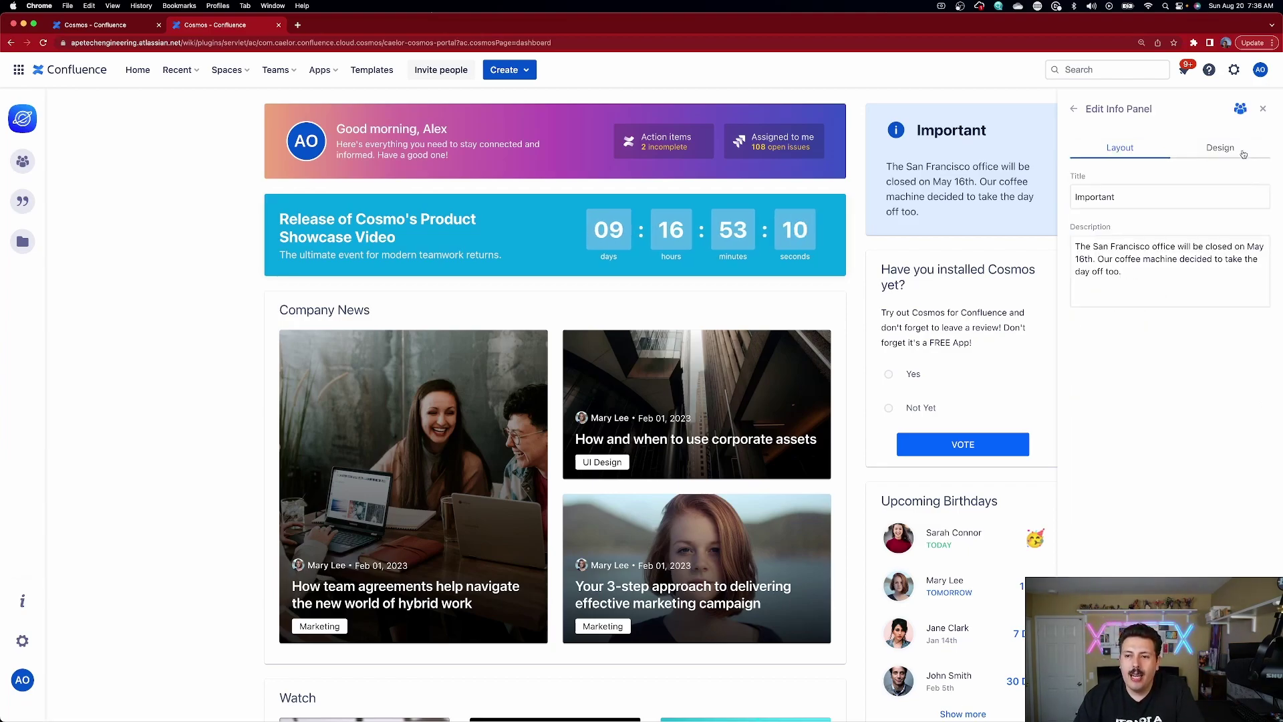
click(1074, 110)
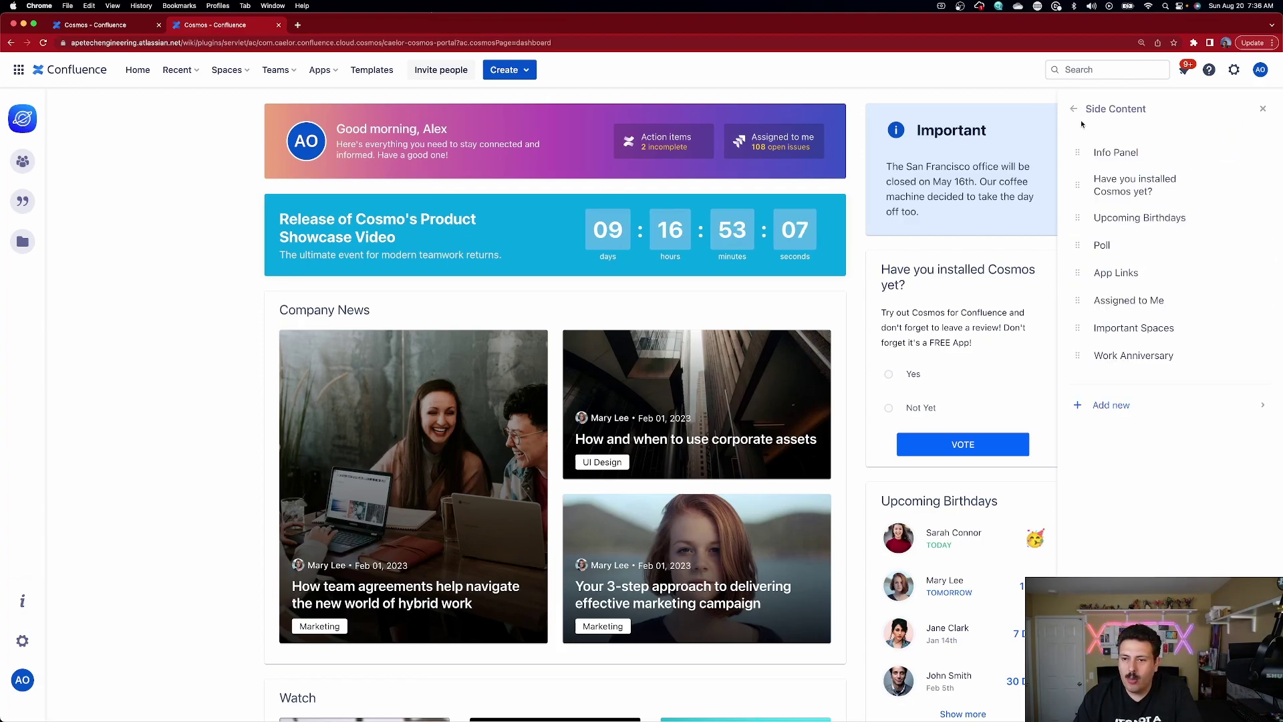
click(1119, 409)
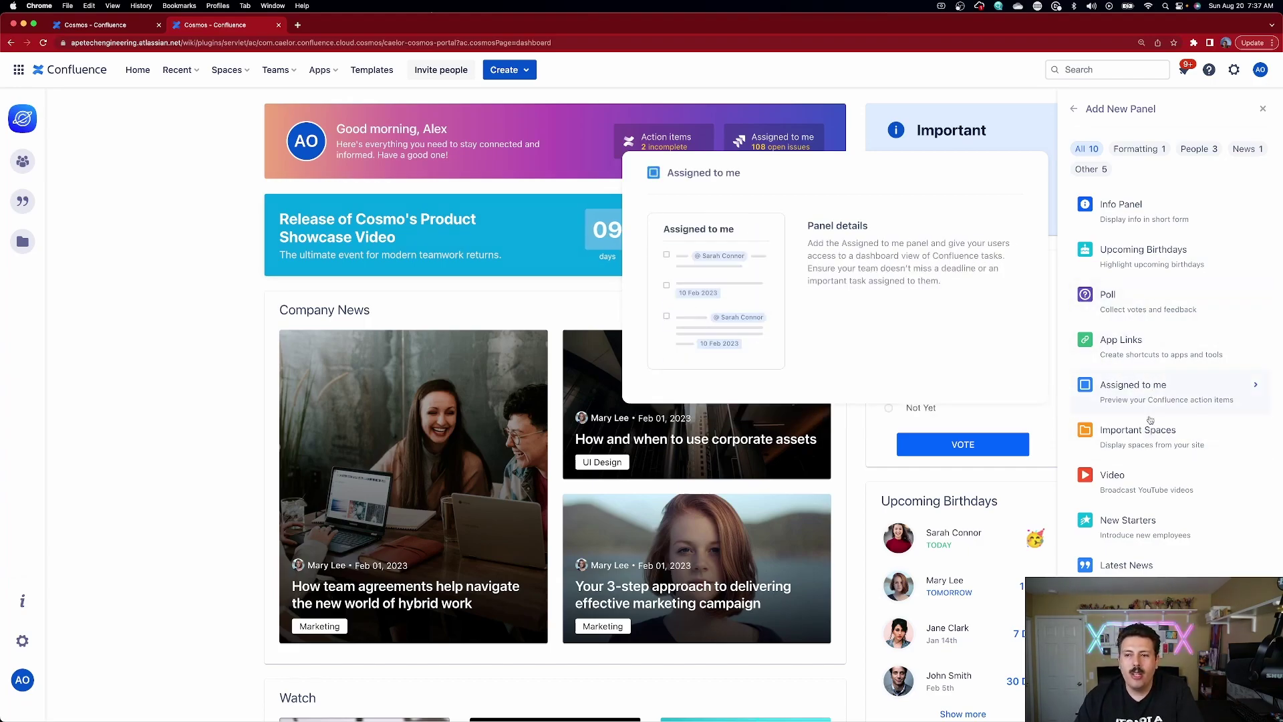
Add an Assigned to me panel to the side column and return to the customization overview
click(1188, 386)
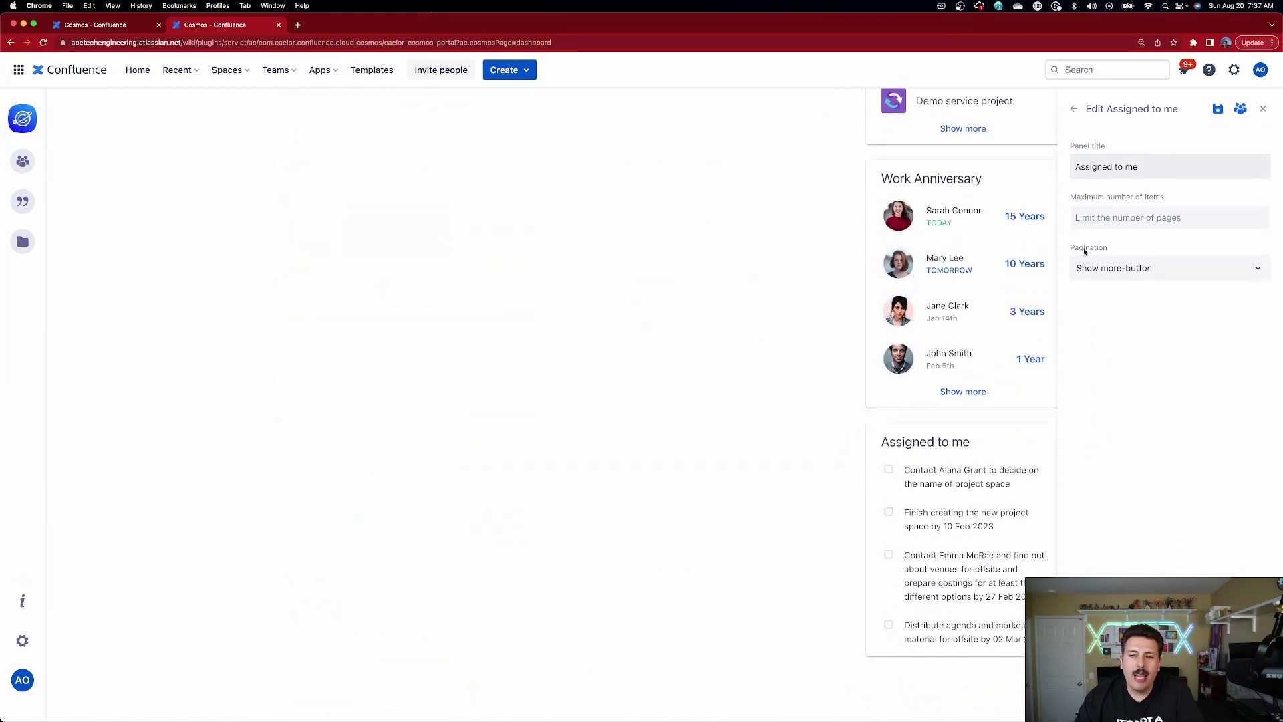
click(1071, 109)
click(1073, 110)
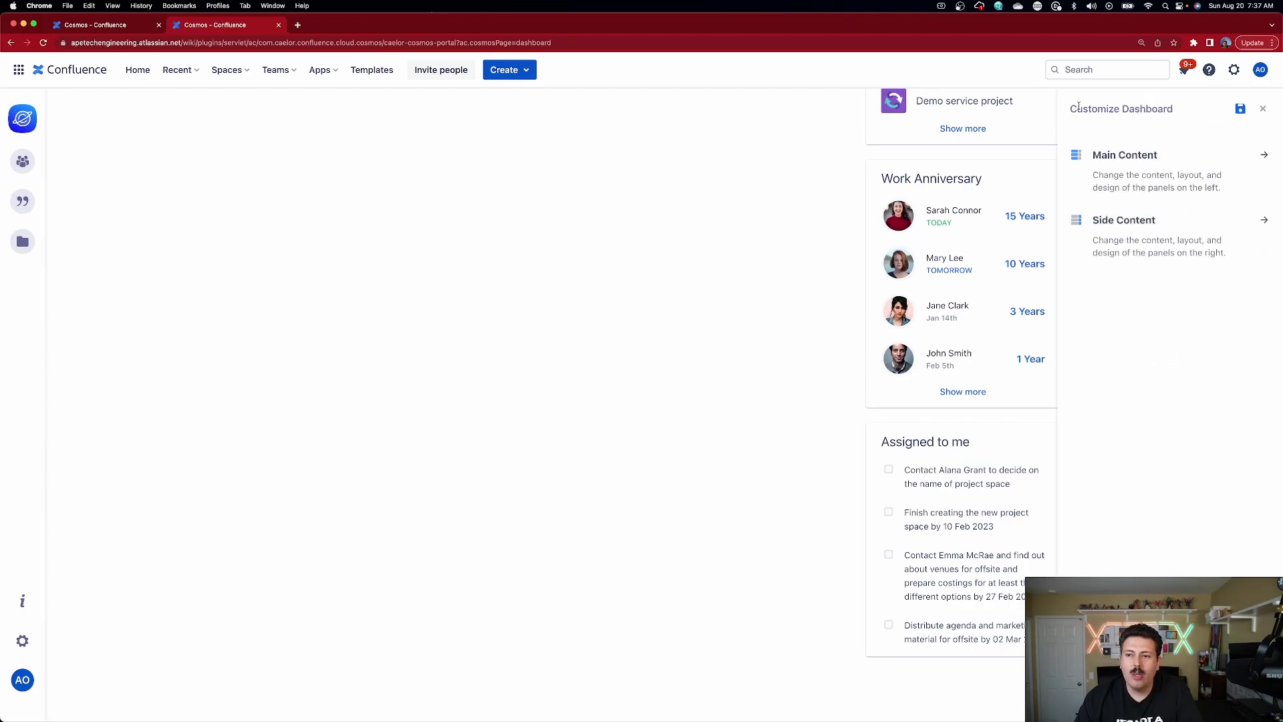
Close the Customize Dashboard sidebar, showing Countdown directly beneath the welcome banner
click(1262, 110)
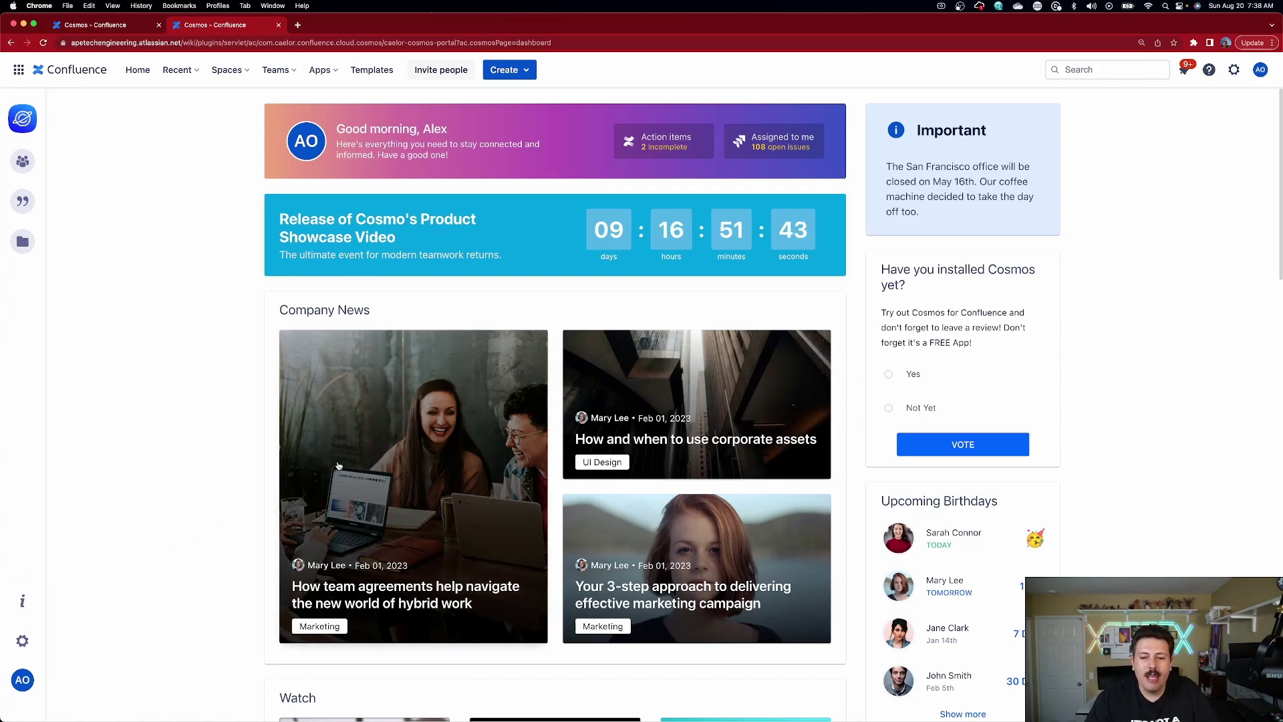
Publish the dashboard changes and grant the current user Cosmos admin rights
click(25, 646)
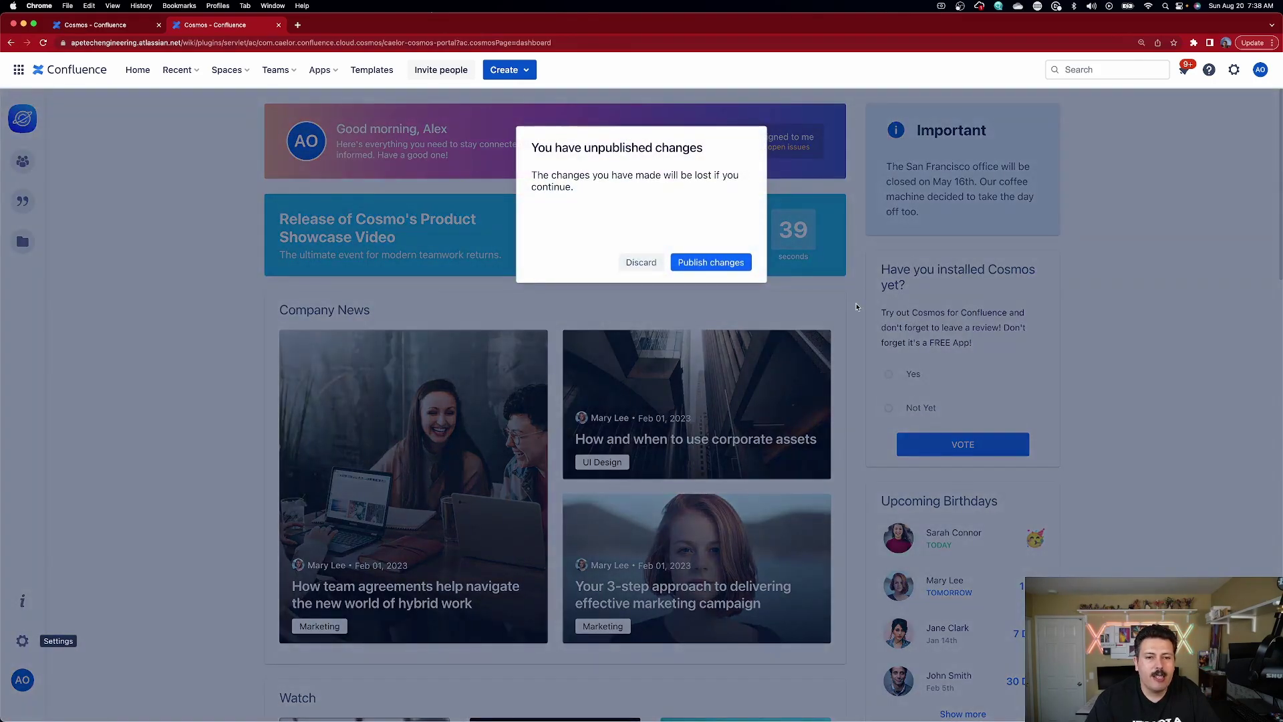
click(725, 262)
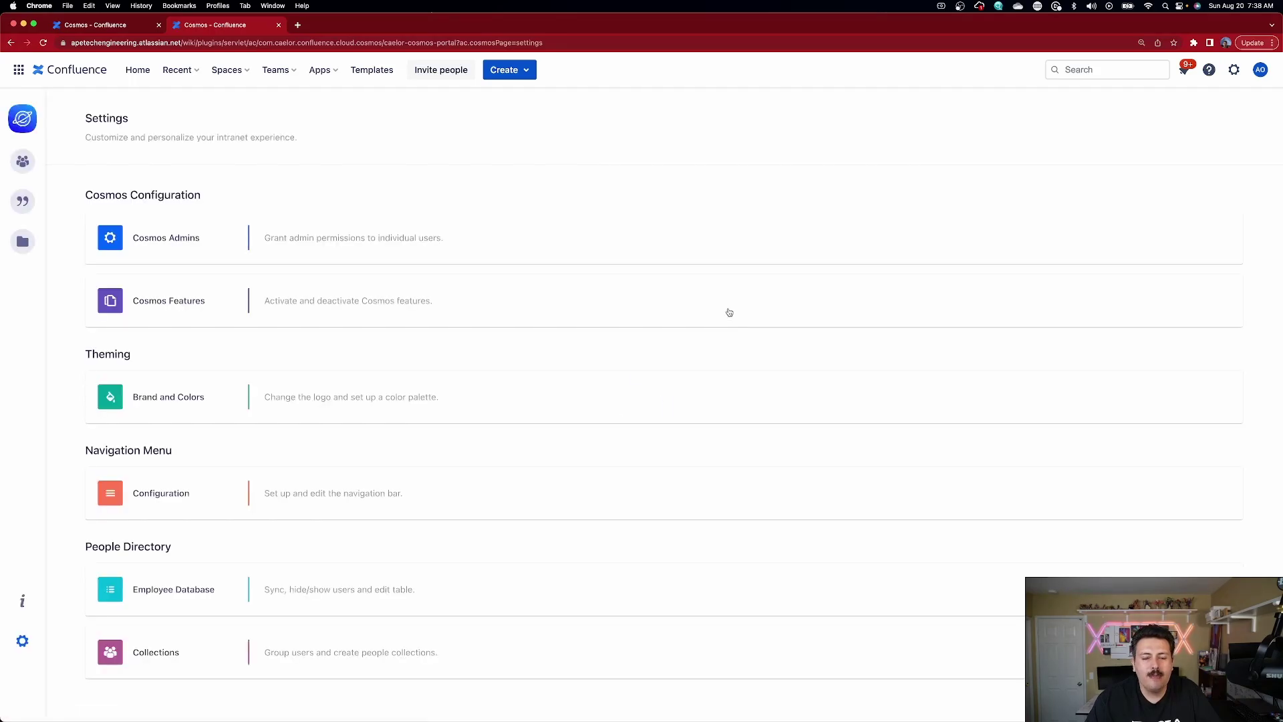
click(336, 246)
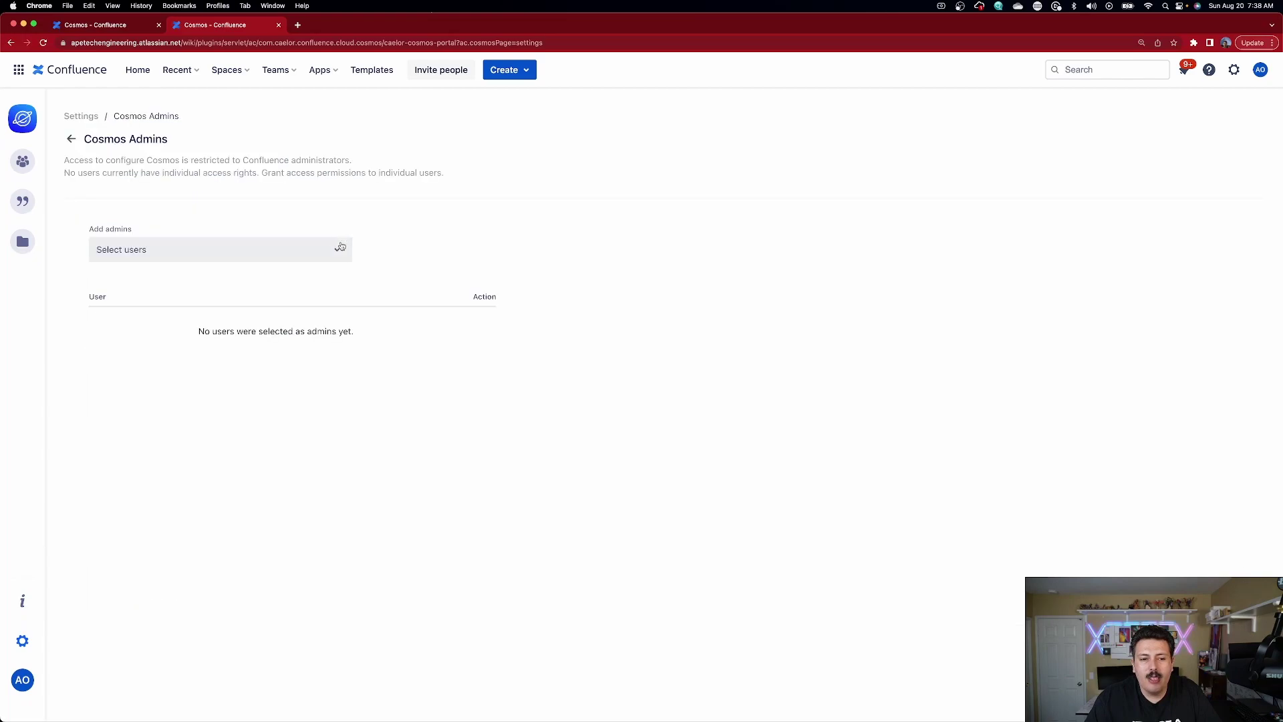
click(176, 252)
click(192, 316)
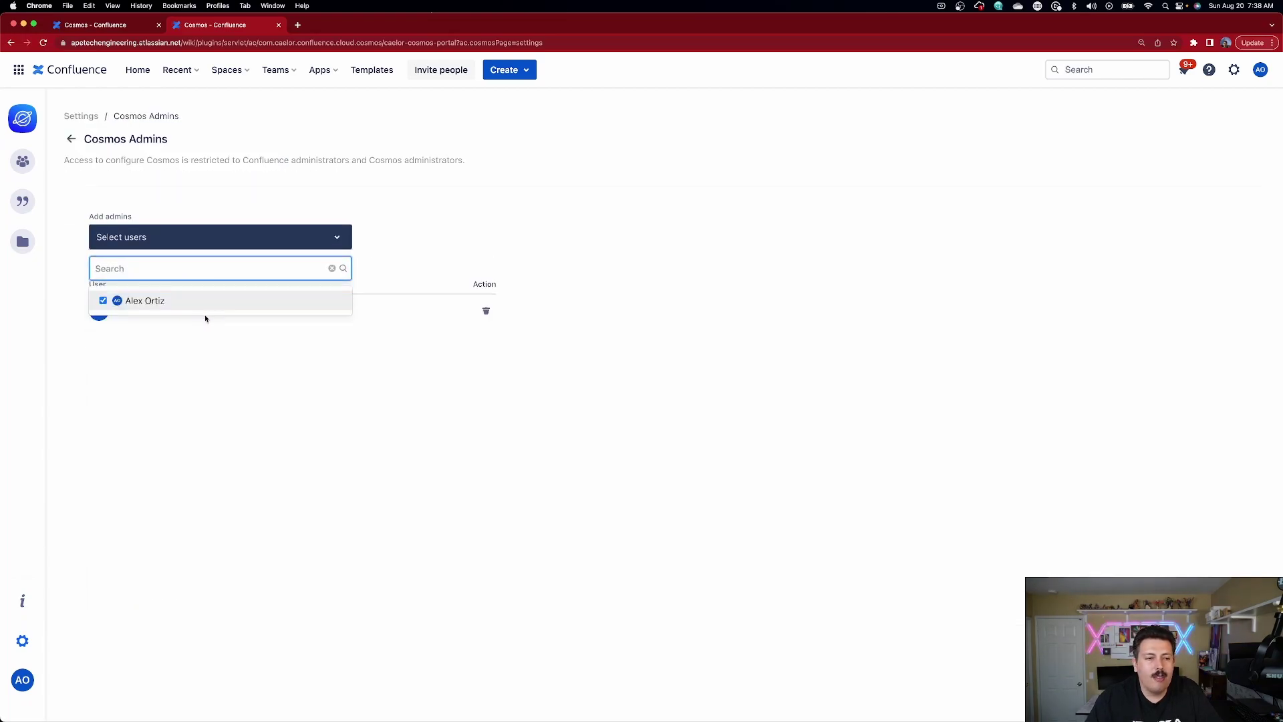
Close the user picker, look over Cosmos Features, and return to the Settings overview
click(430, 383)
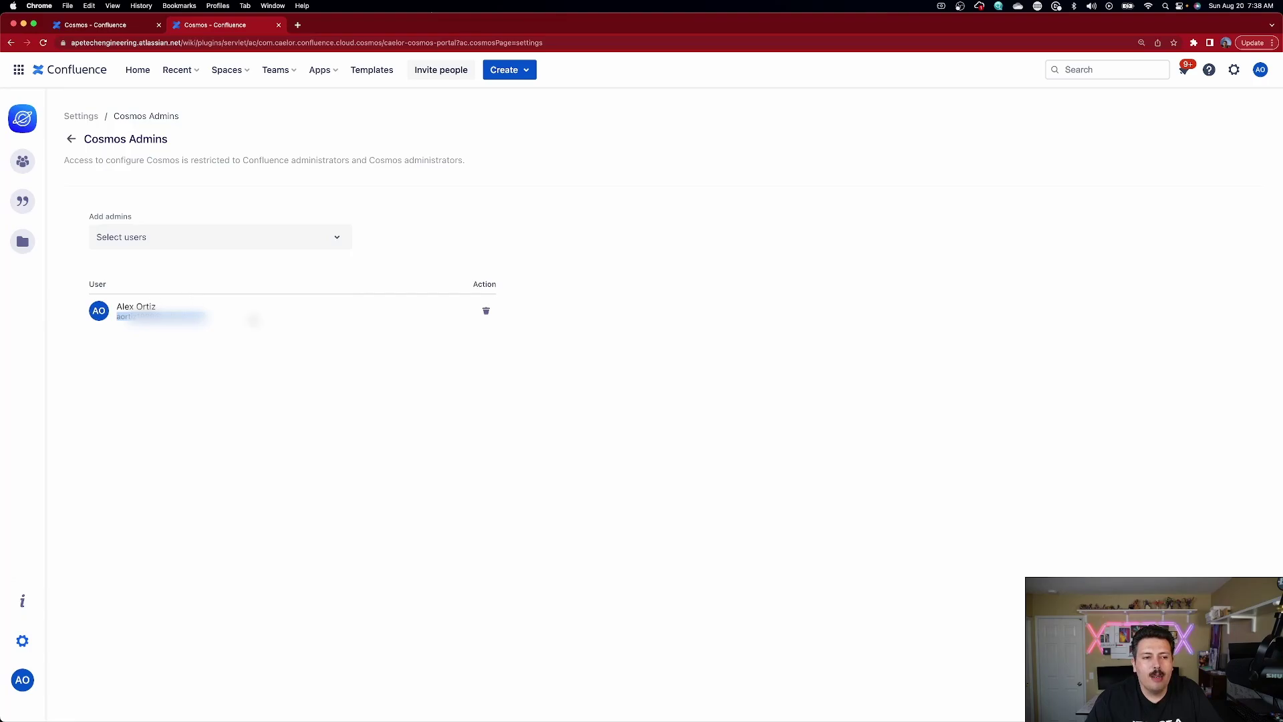
click(71, 140)
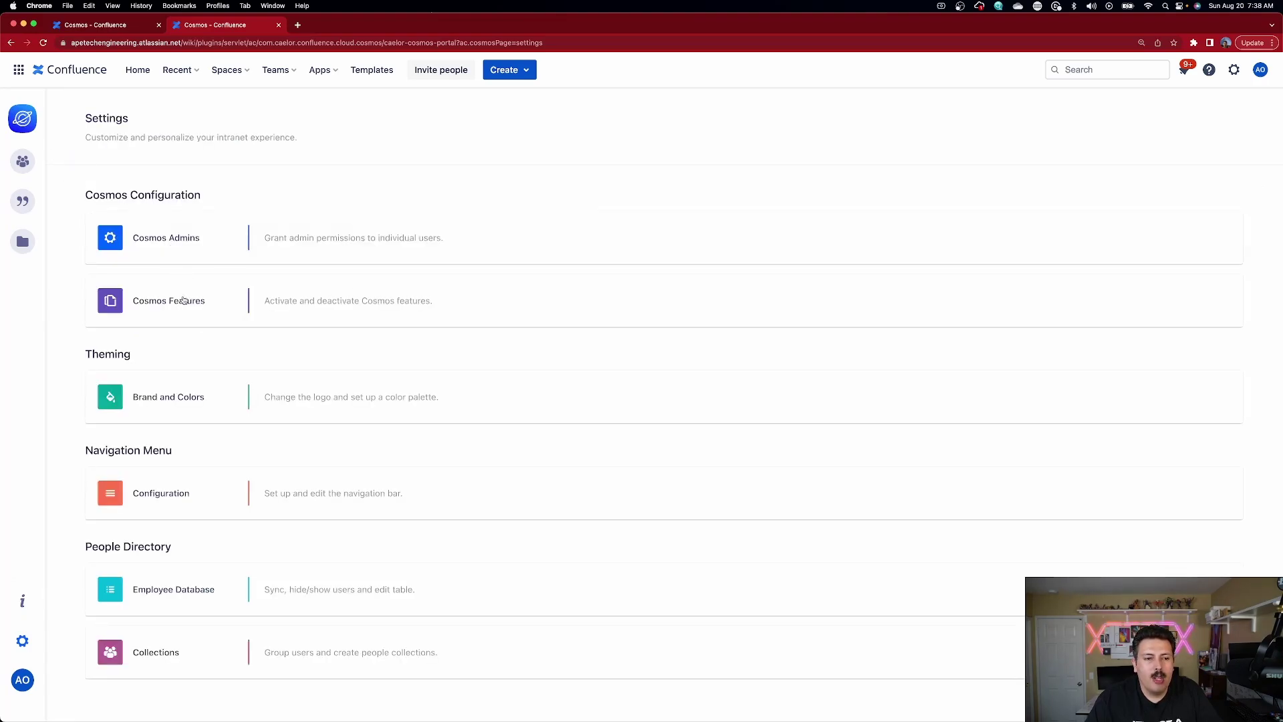
click(378, 306)
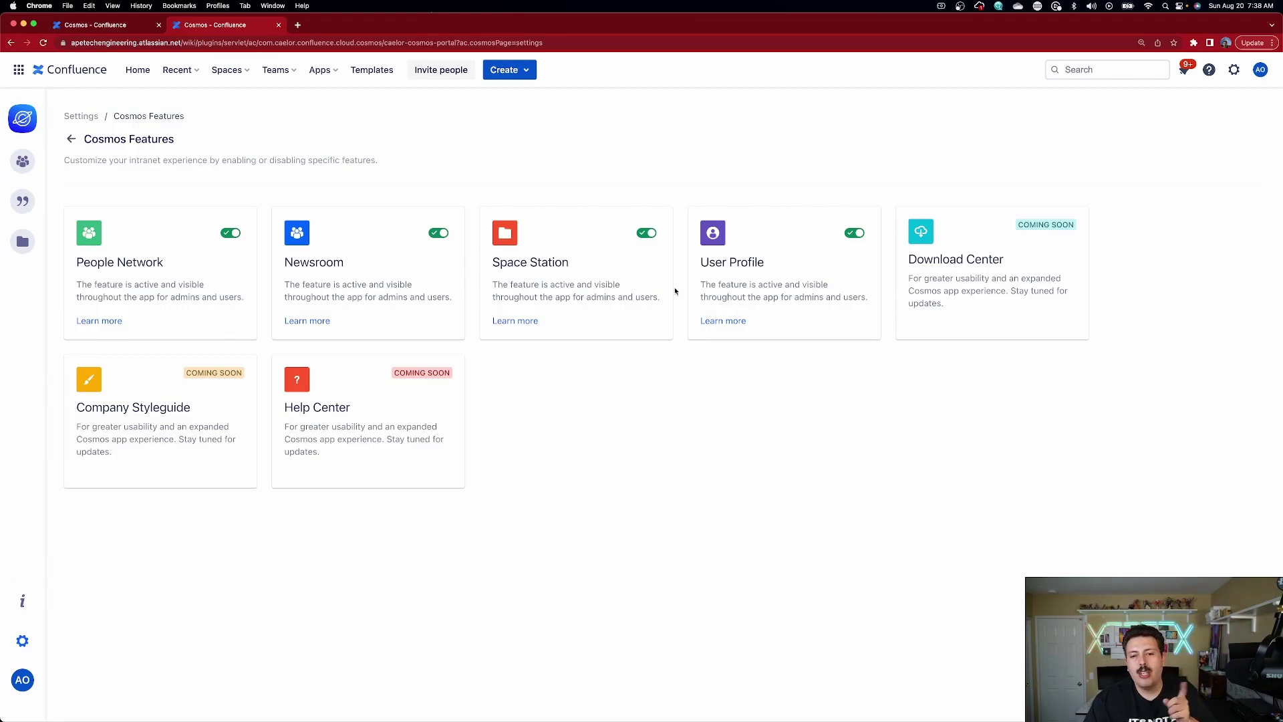
click(71, 139)
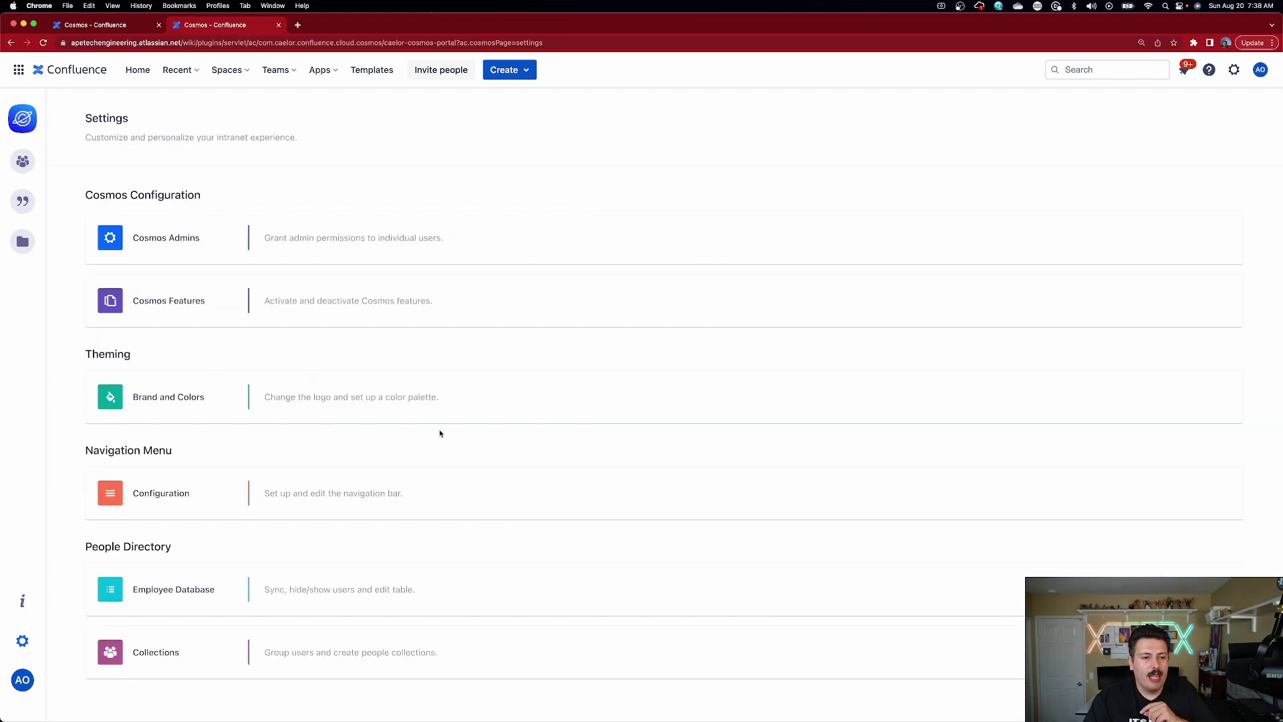
Open Brand and Colors and scroll through its logo, background, header and colour options
click(383, 396)
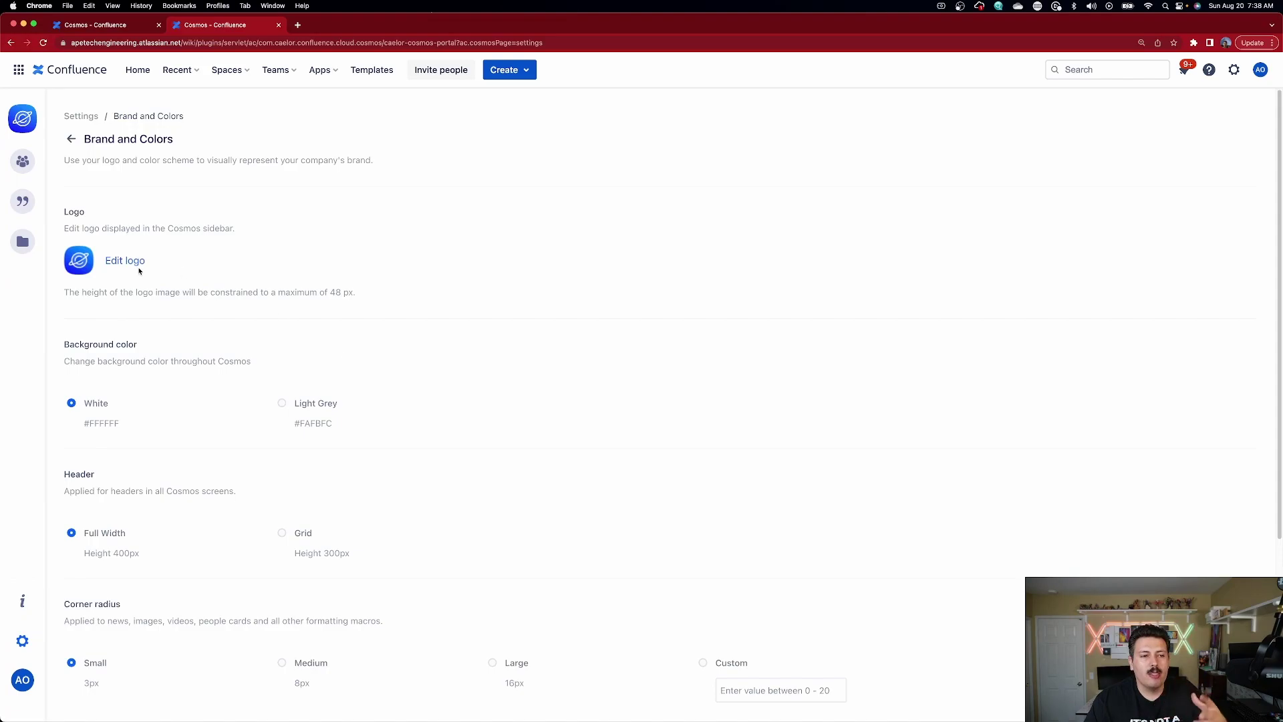
scroll(200, 286, down, 5)
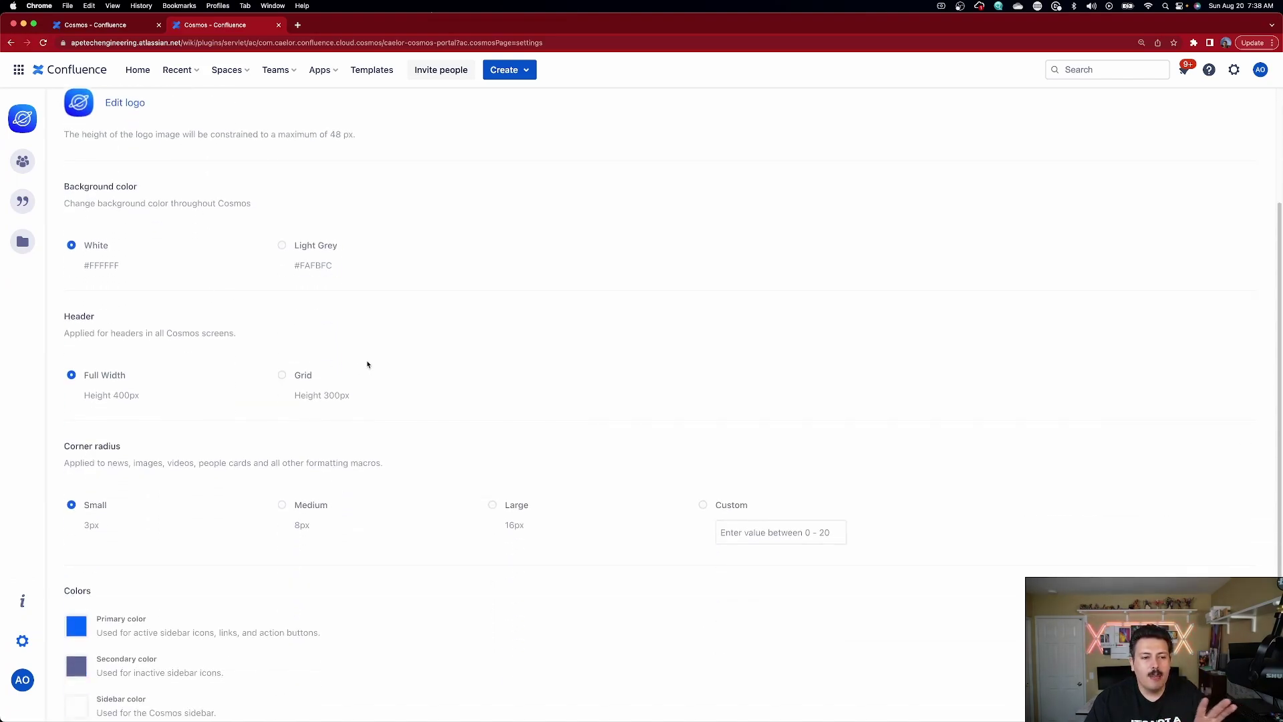
scroll(257, 481, down, 3)
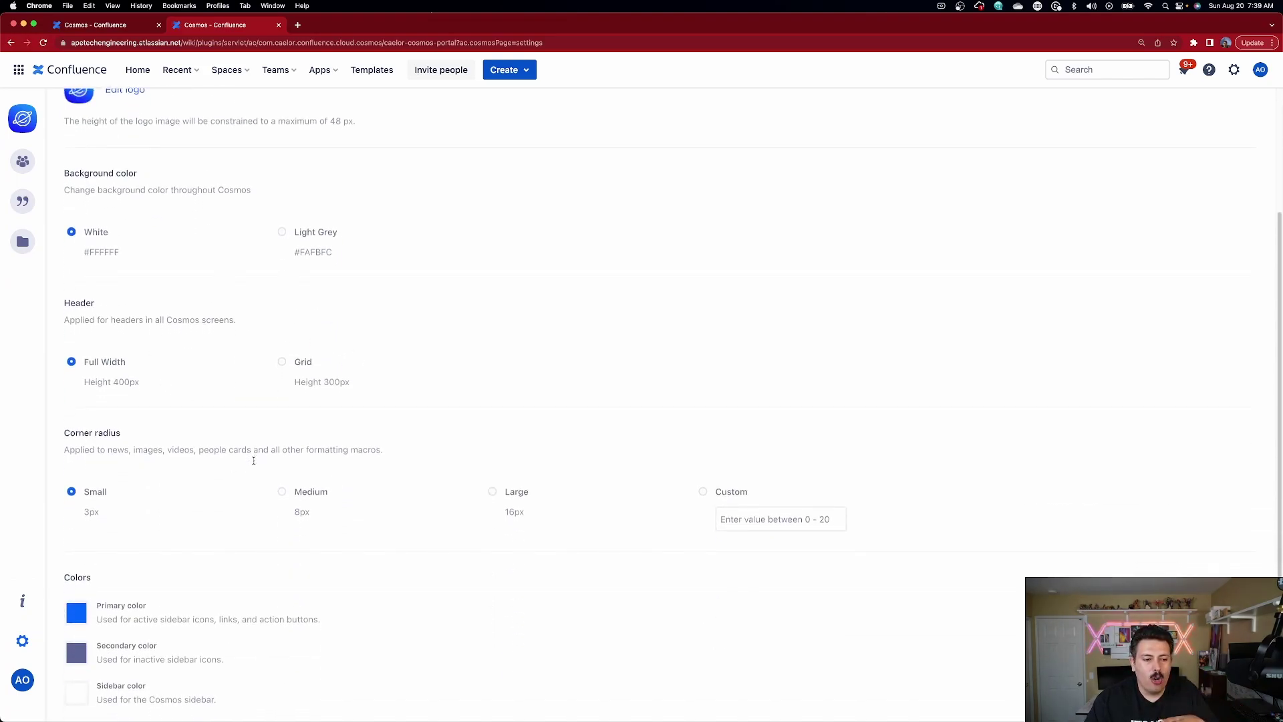
scroll(374, 554, up, 8)
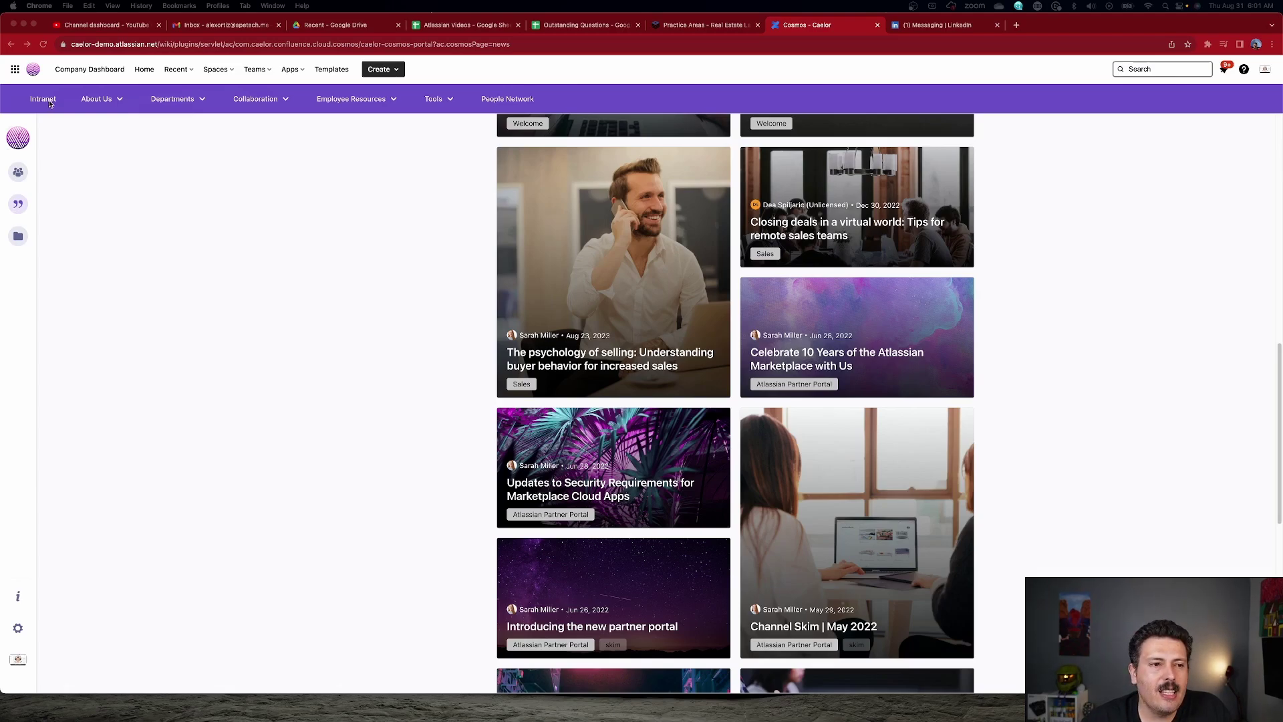
Show the About Us, Departments, Collaboration, Employee Resources and Tools mega-menus in turn
click(101, 100)
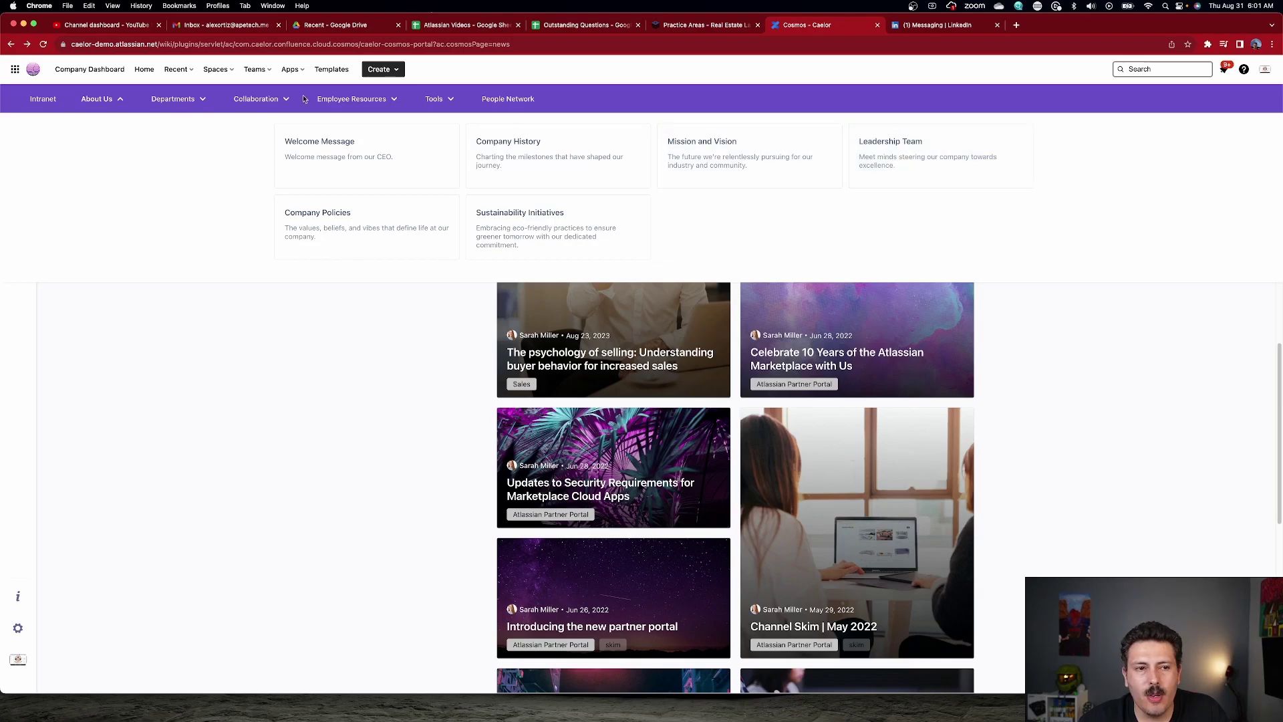
click(195, 99)
click(194, 101)
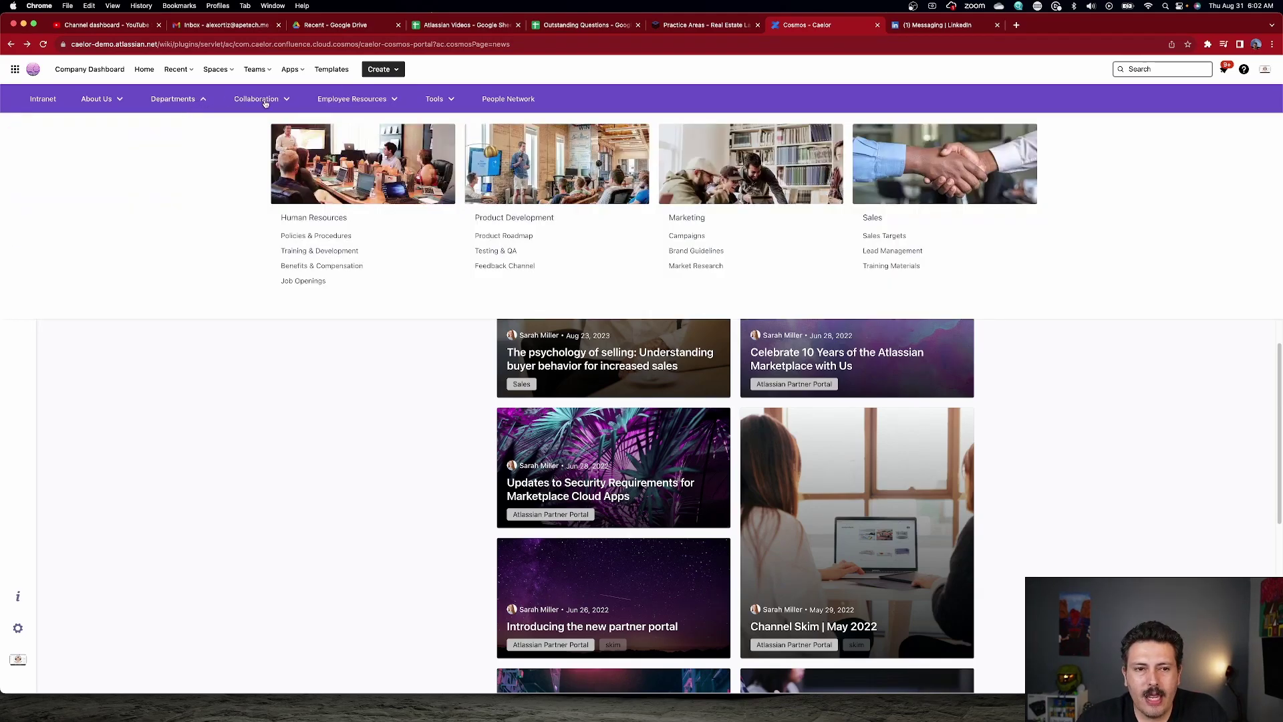
click(265, 102)
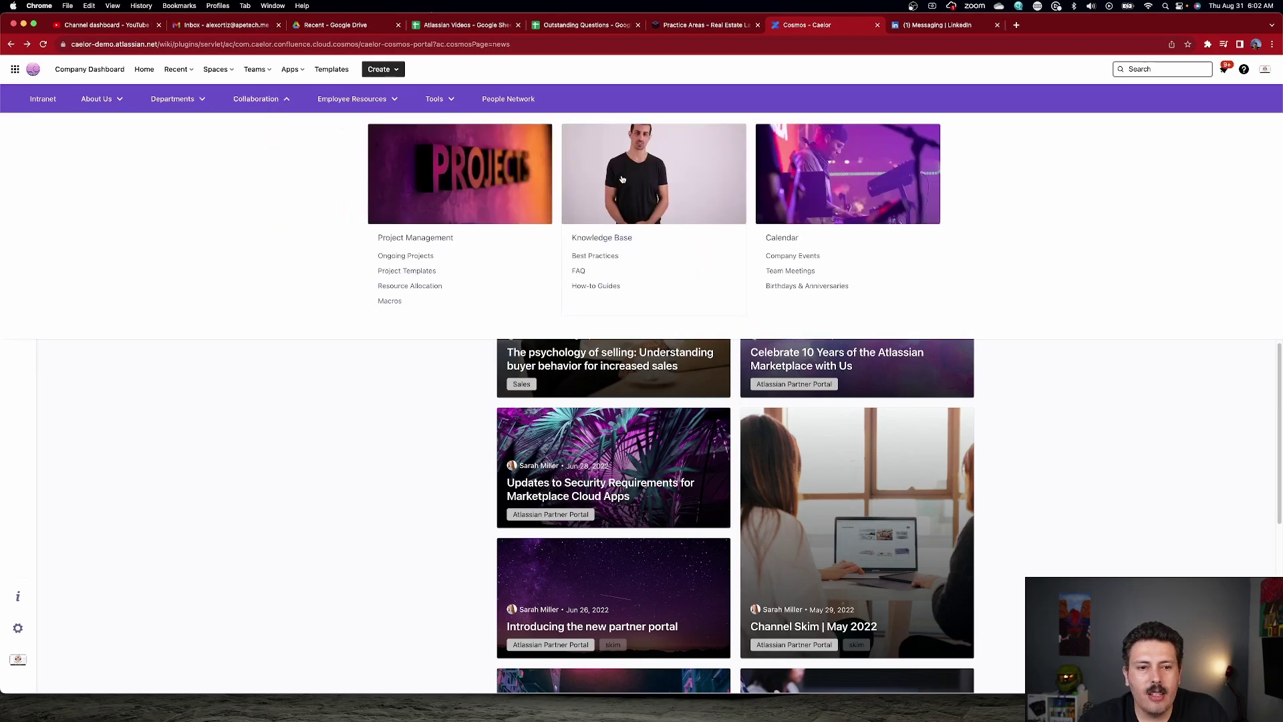
click(352, 99)
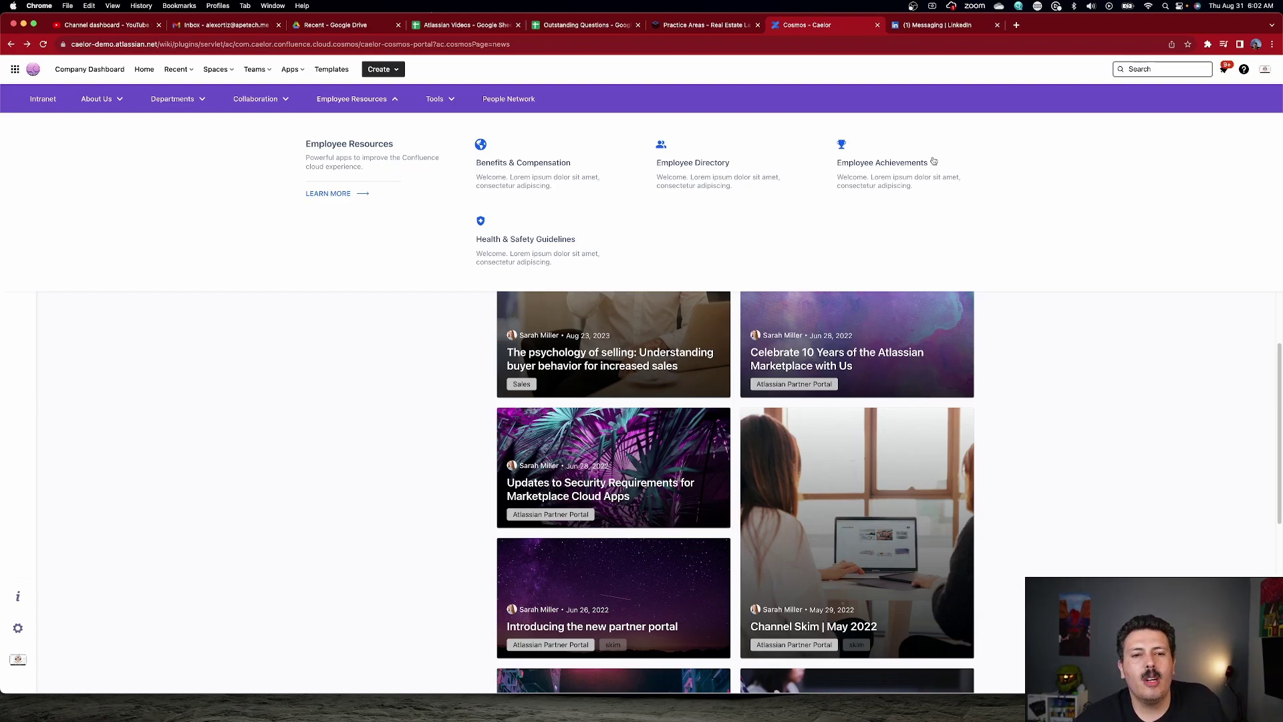
click(449, 104)
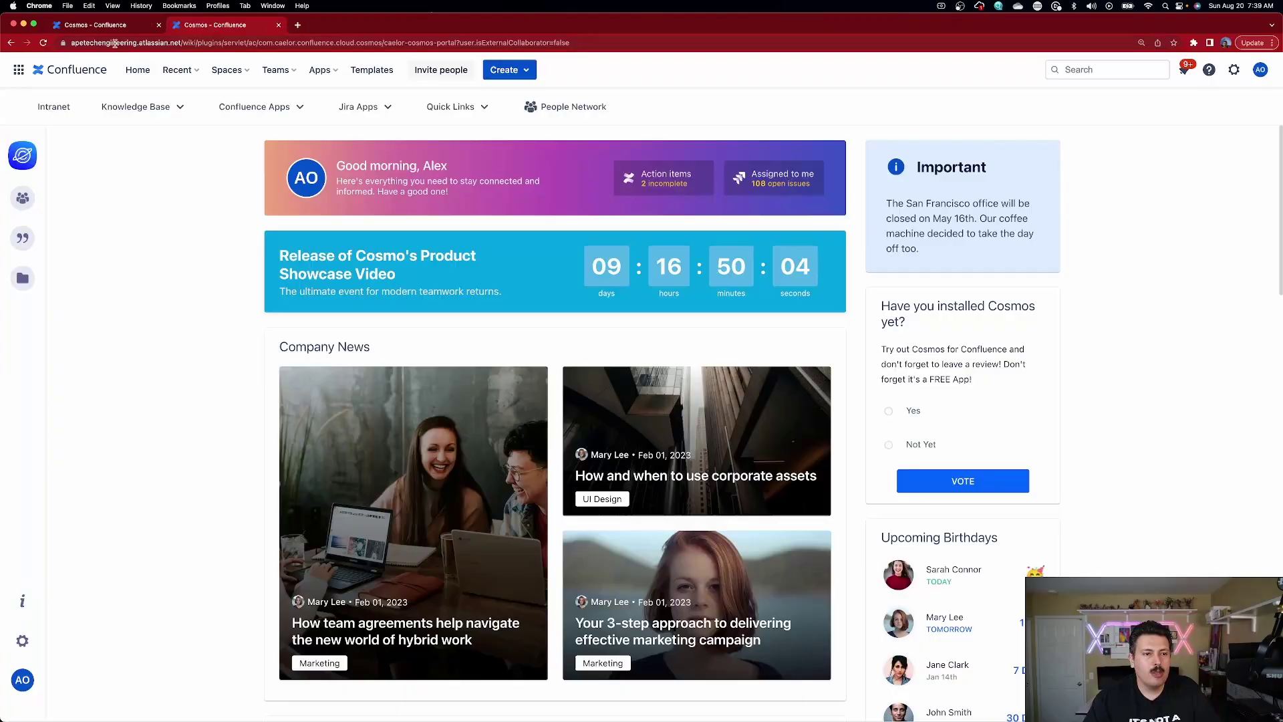
Go to the Cosmos settings from the sidebar gear and open the Navigation Menu configuration
click(22, 640)
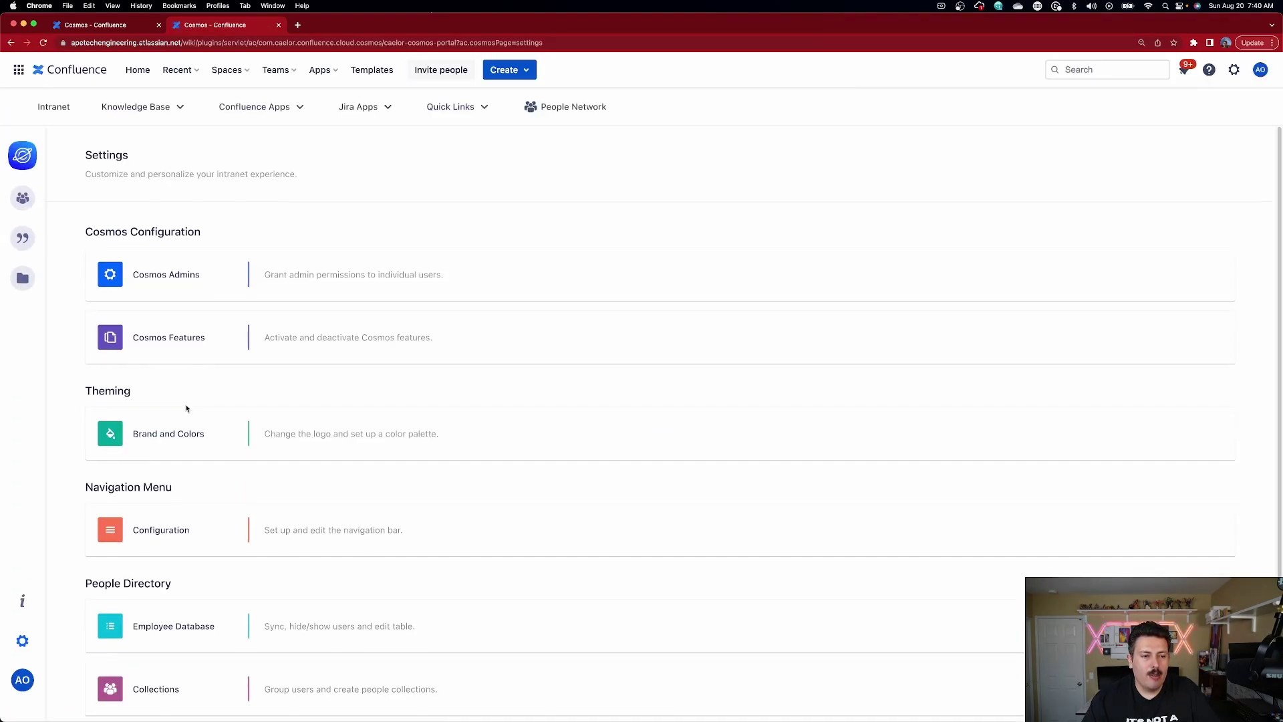
click(401, 533)
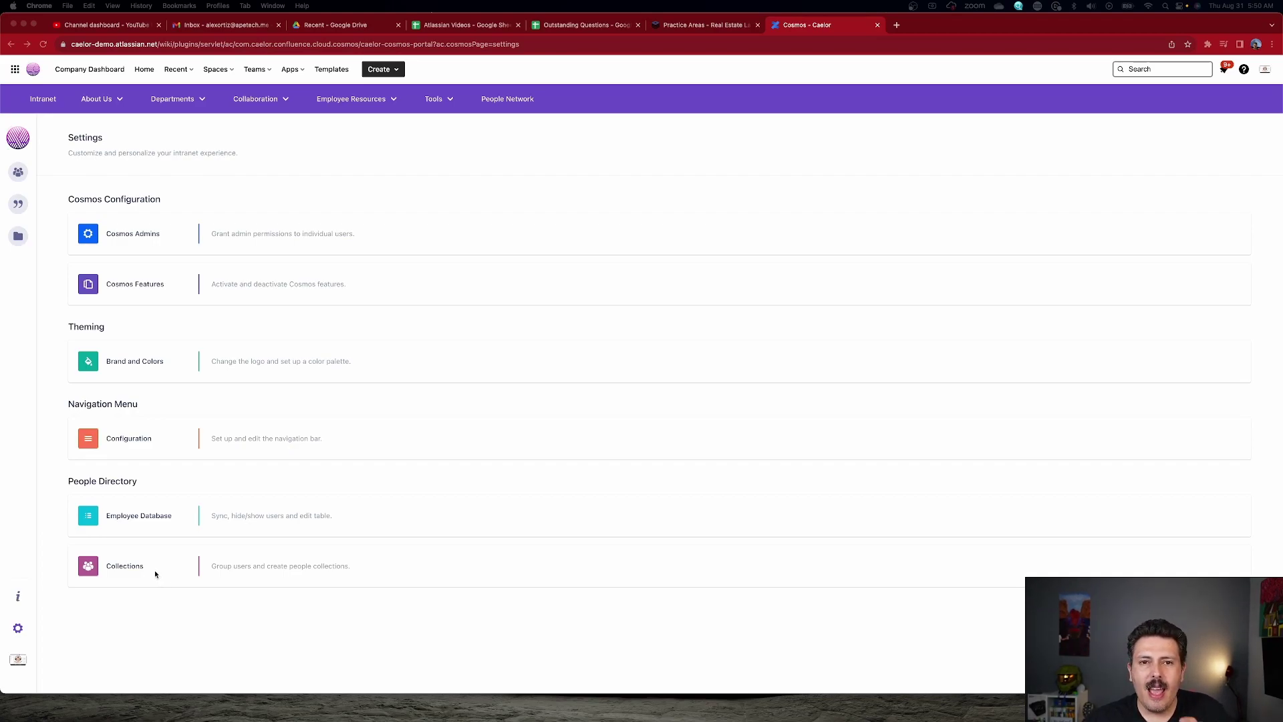
Open the Employee Database table and scroll right to the Hobbies column
click(298, 515)
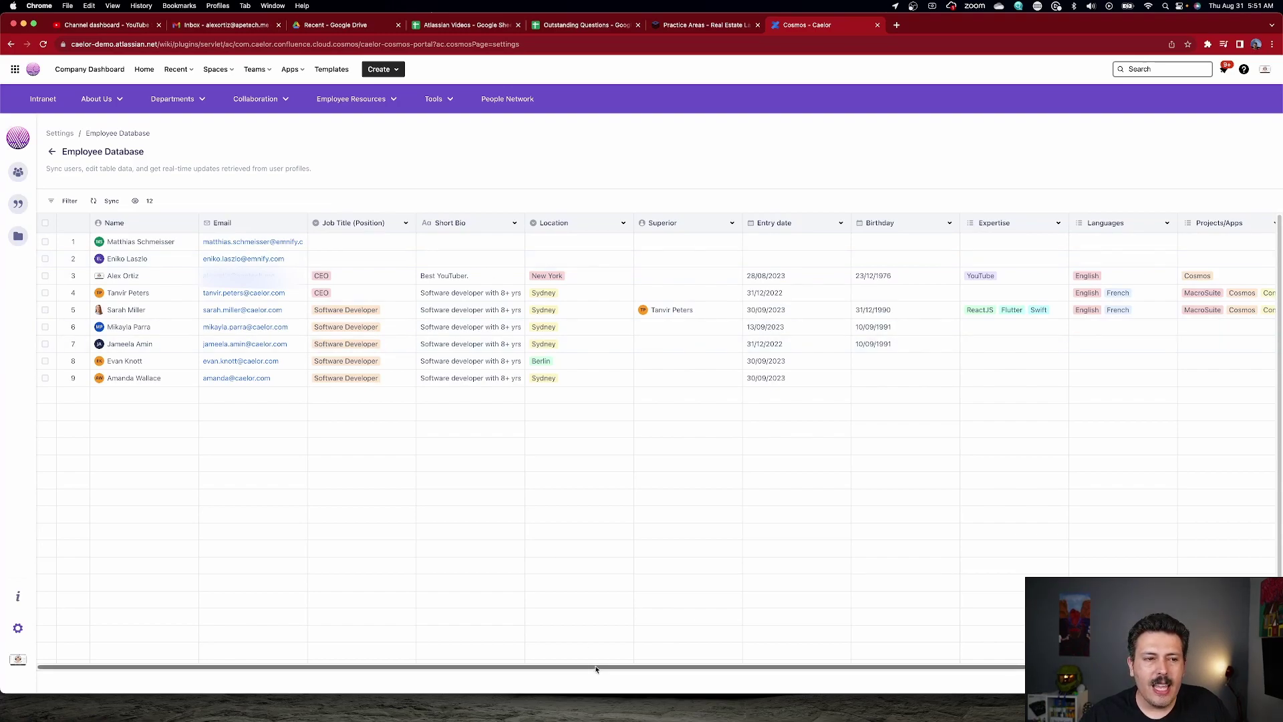
drag(597, 669, 737, 667)
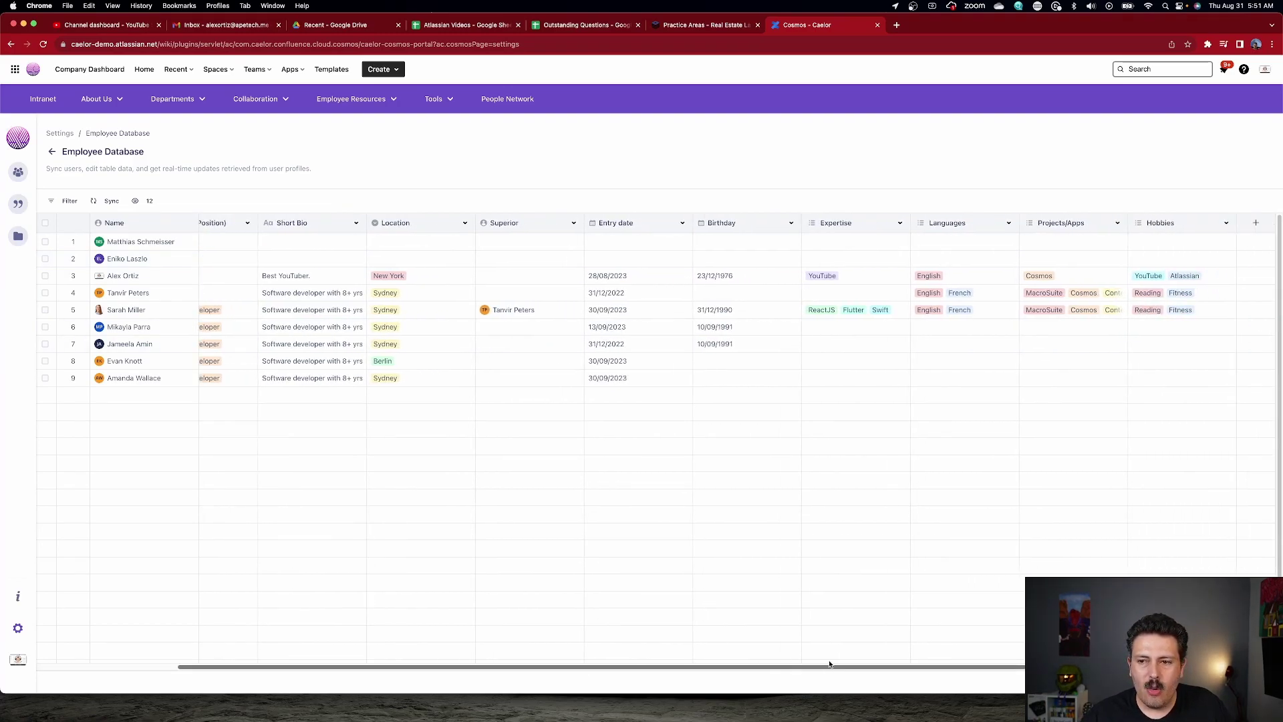
Add a Text-type column named 'Favorite Color' after Hobbies in the Employee Database
click(1256, 226)
click(1200, 266)
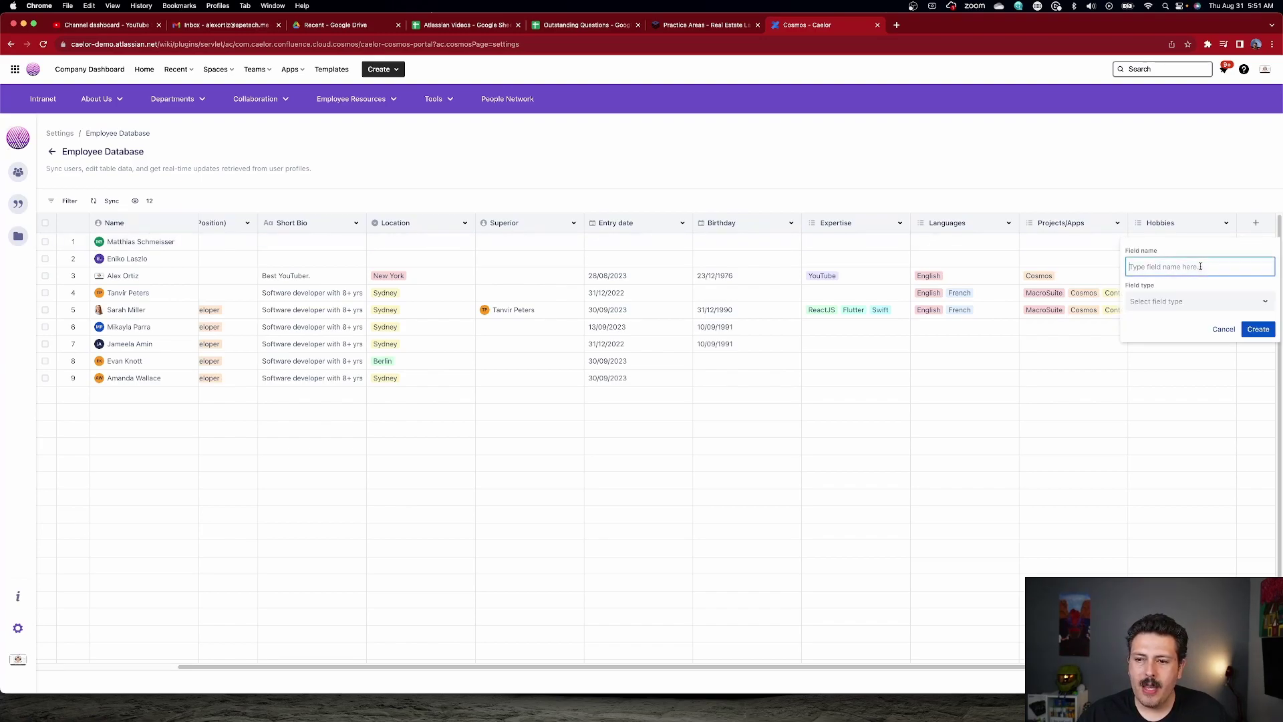
text(Favorite Color)
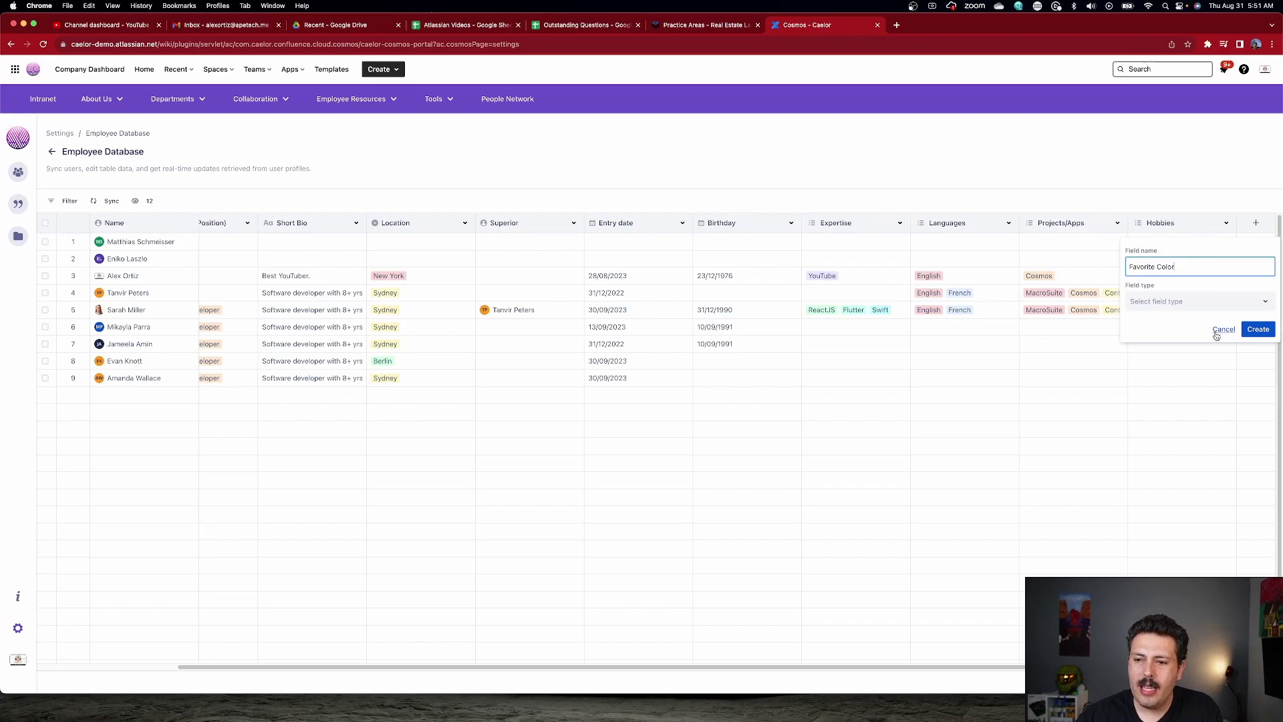
click(1180, 304)
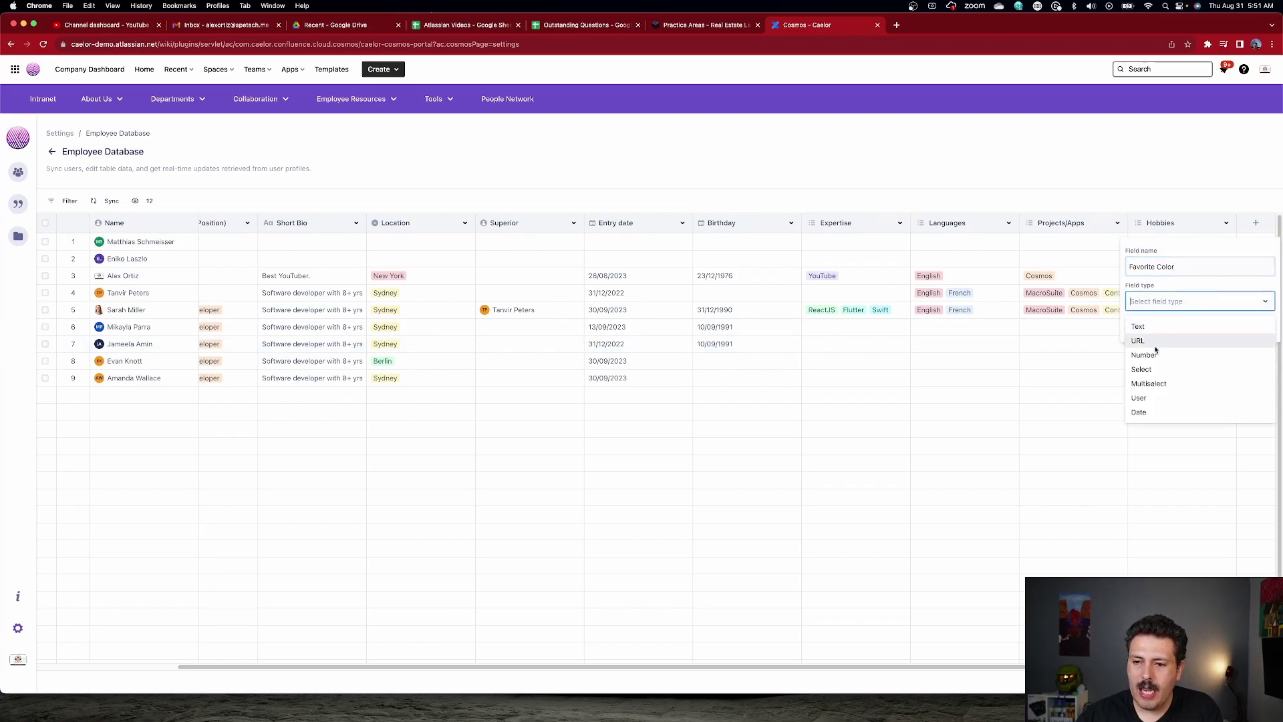
click(1179, 330)
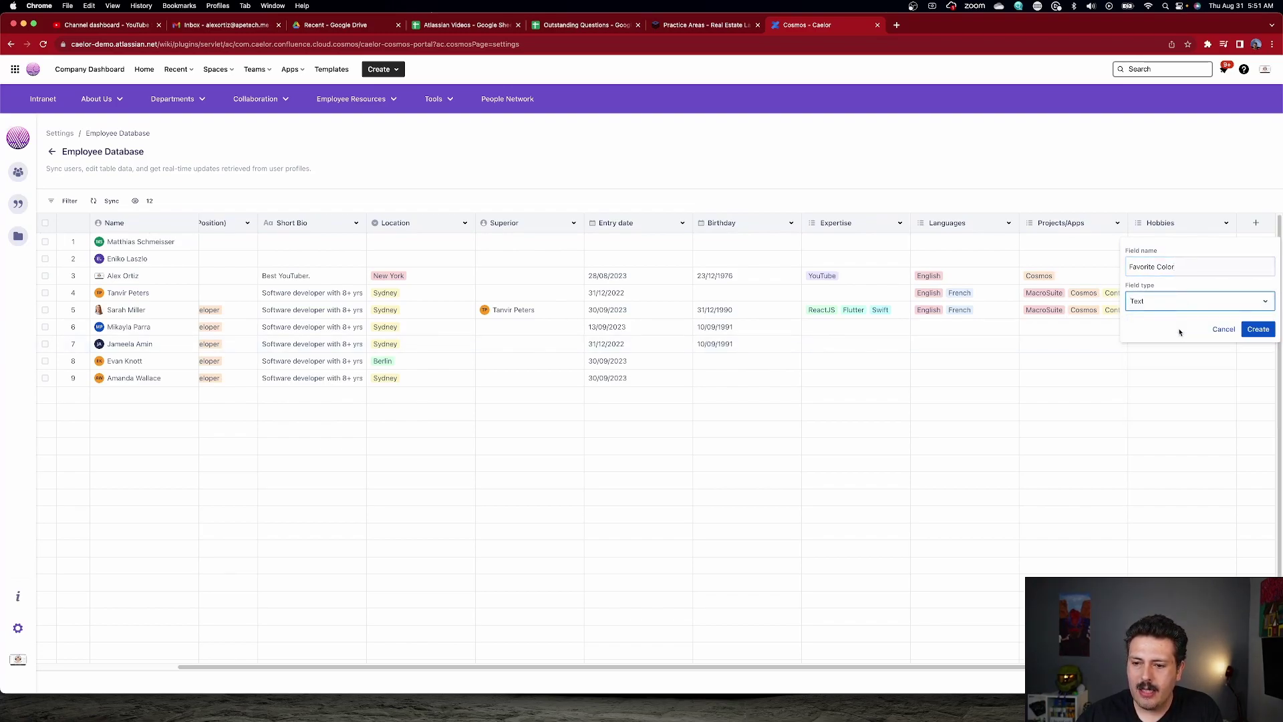
click(1259, 329)
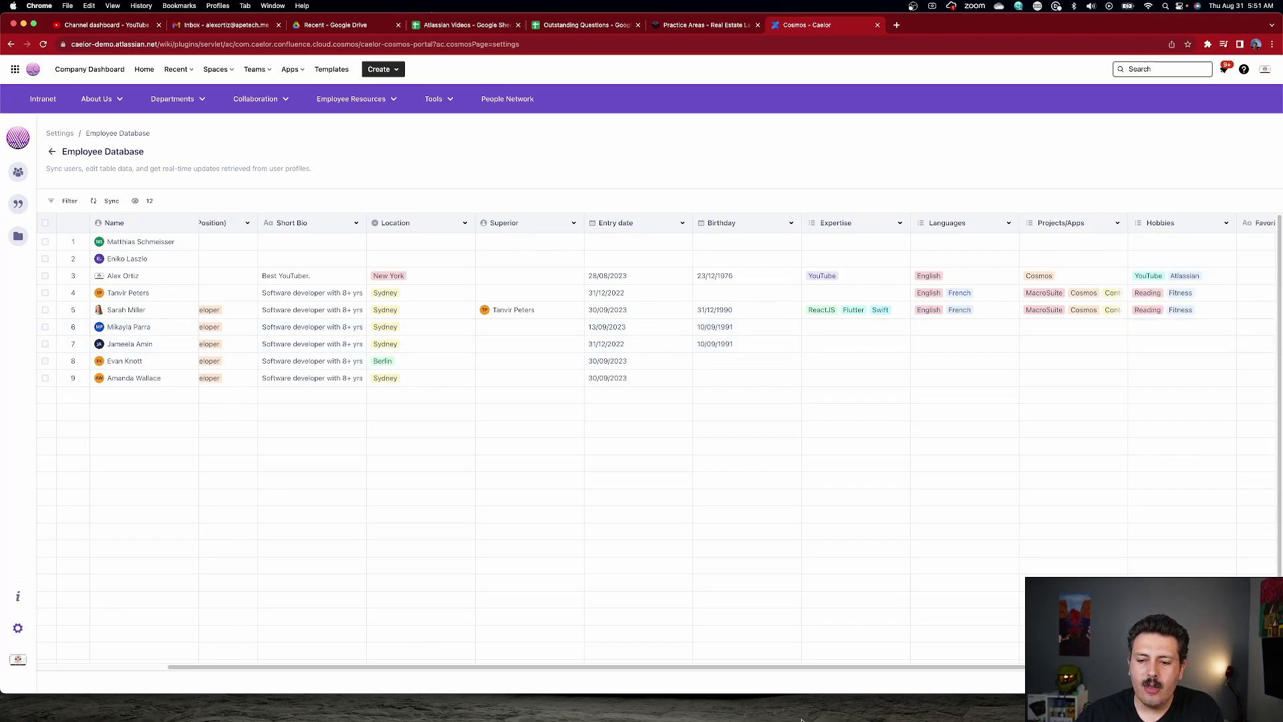
drag(863, 668, 954, 669)
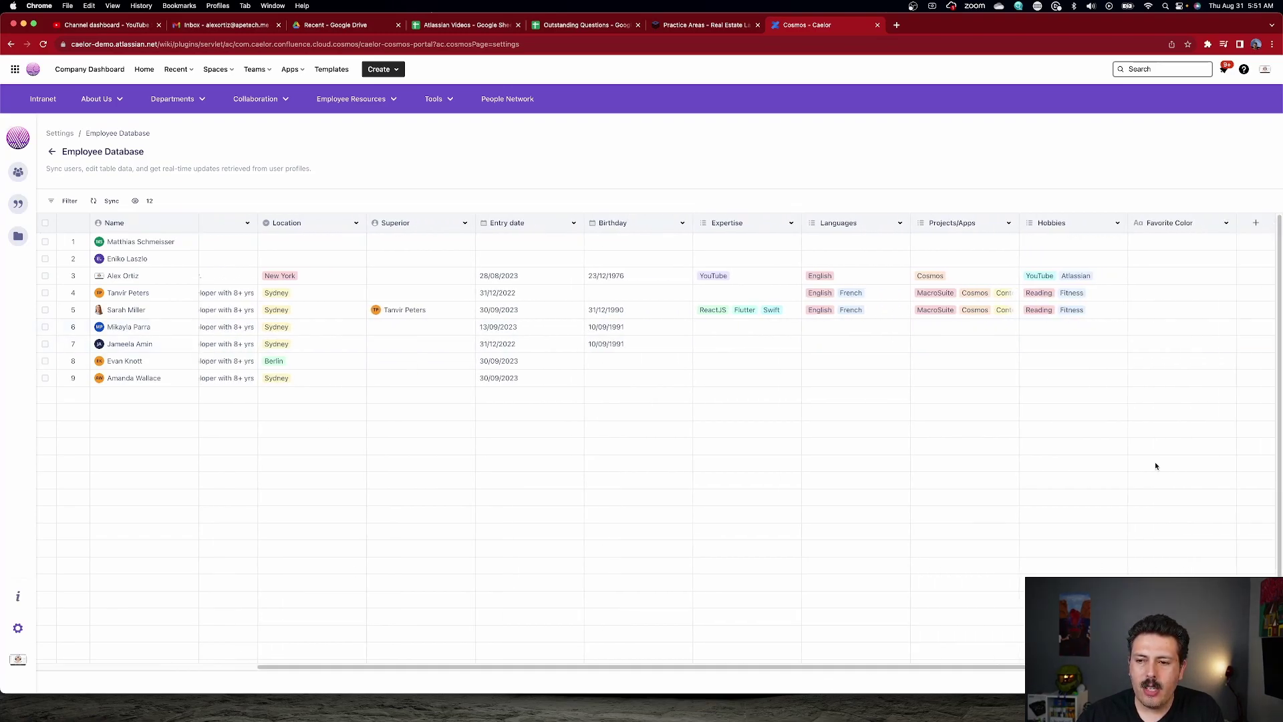
Save the employee database changes, then set the profile birthday to December 31 and pick a superior
click(19, 660)
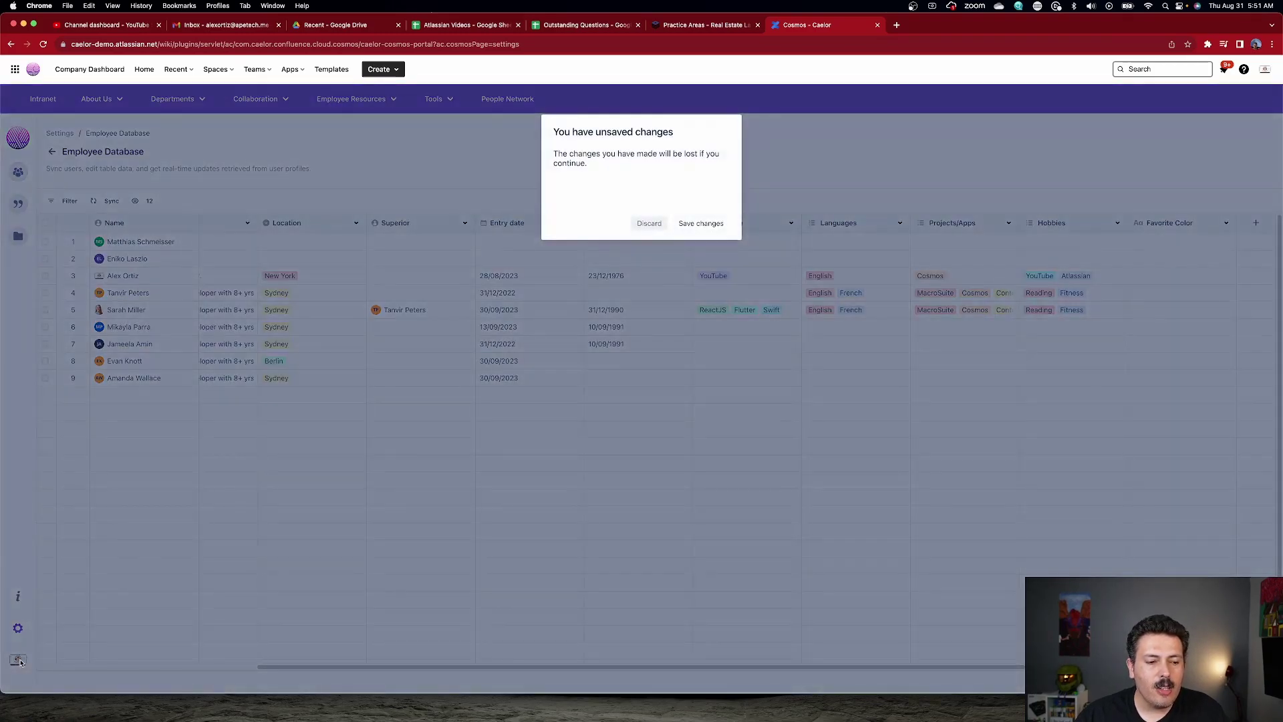
click(690, 225)
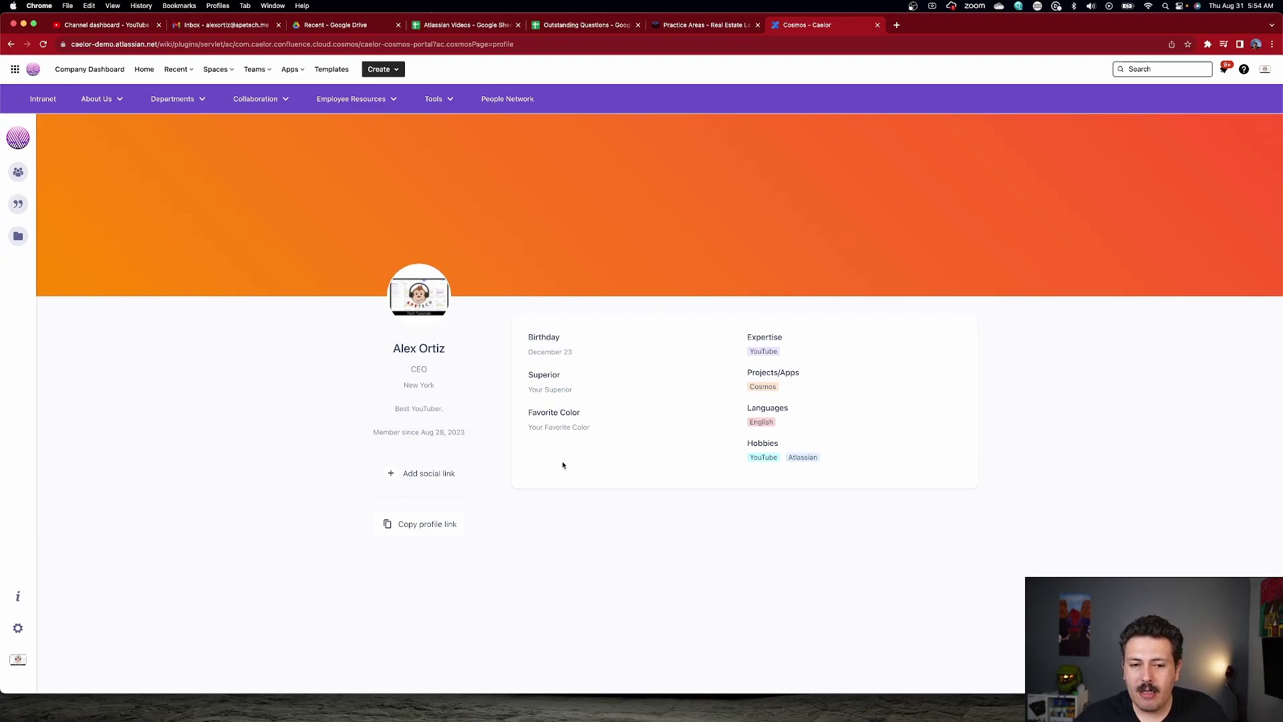
click(569, 351)
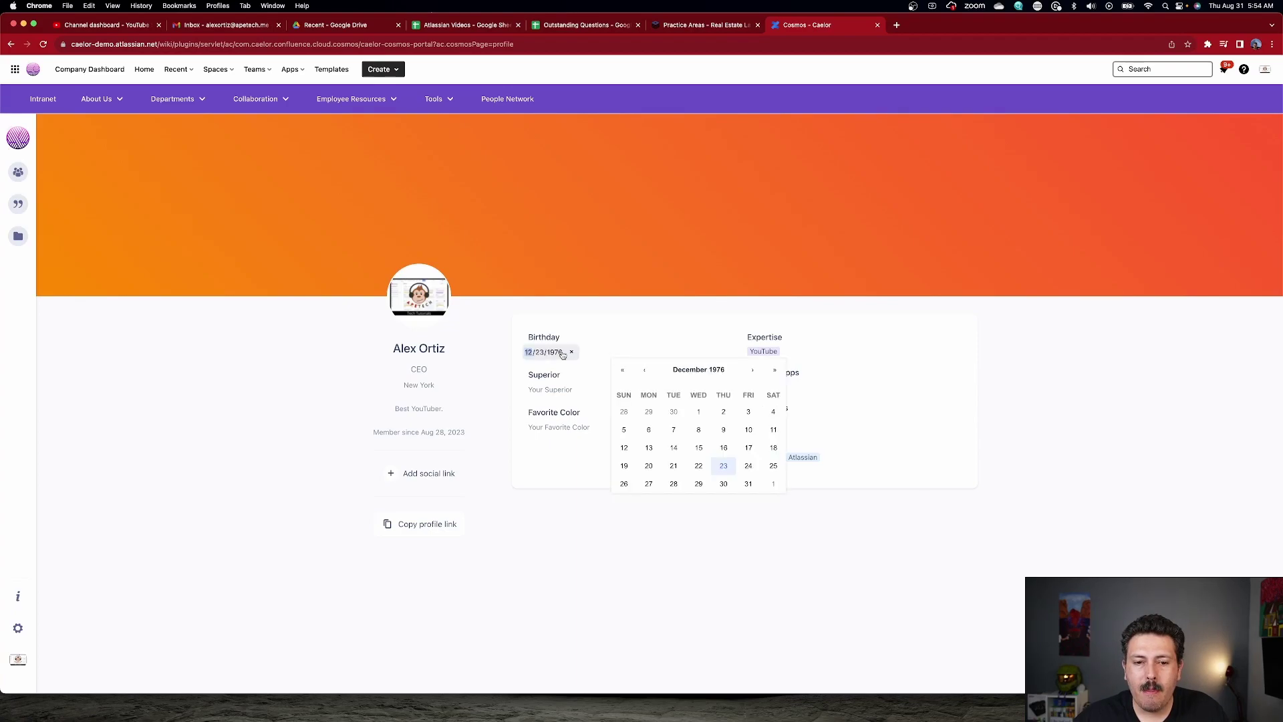
click(749, 484)
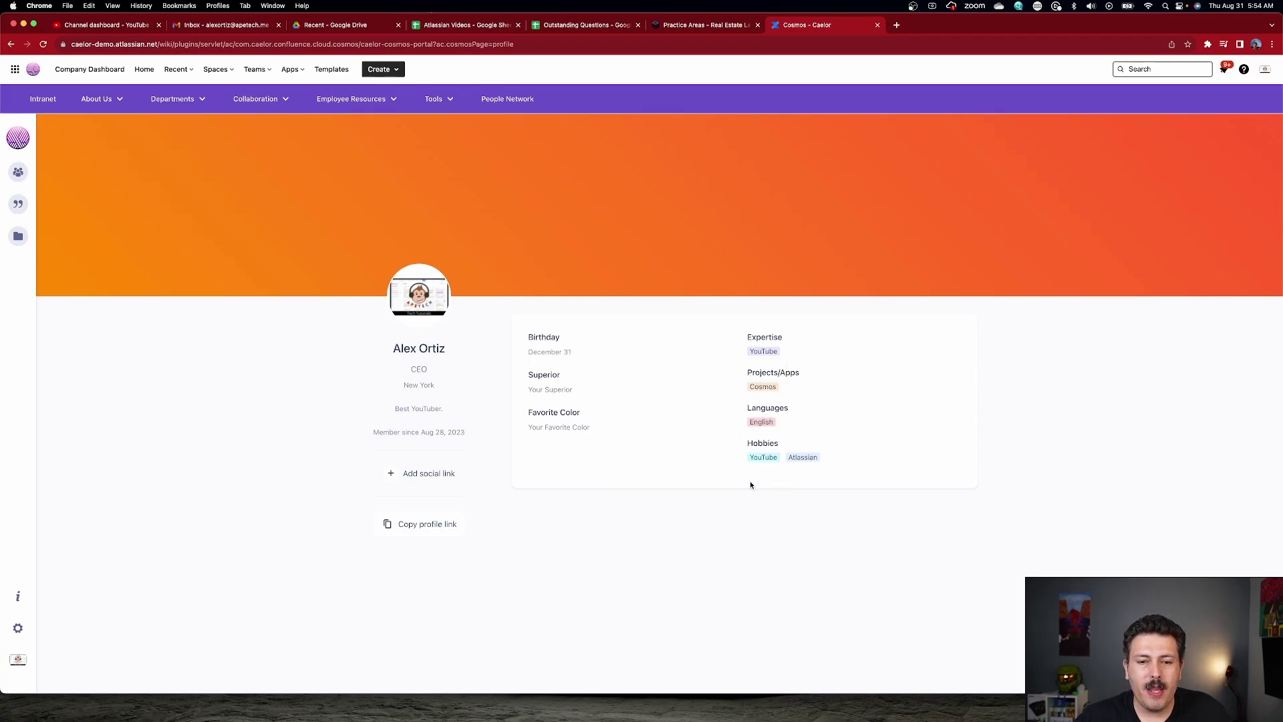
click(563, 395)
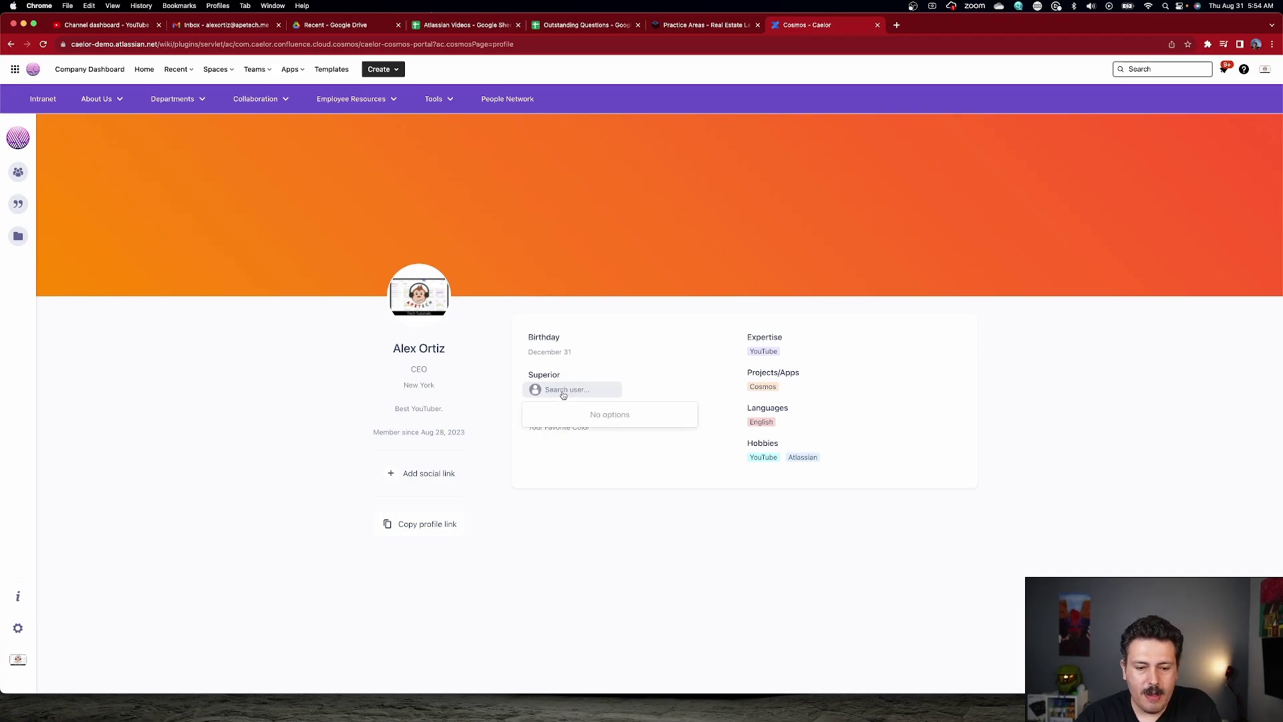
text(mar)
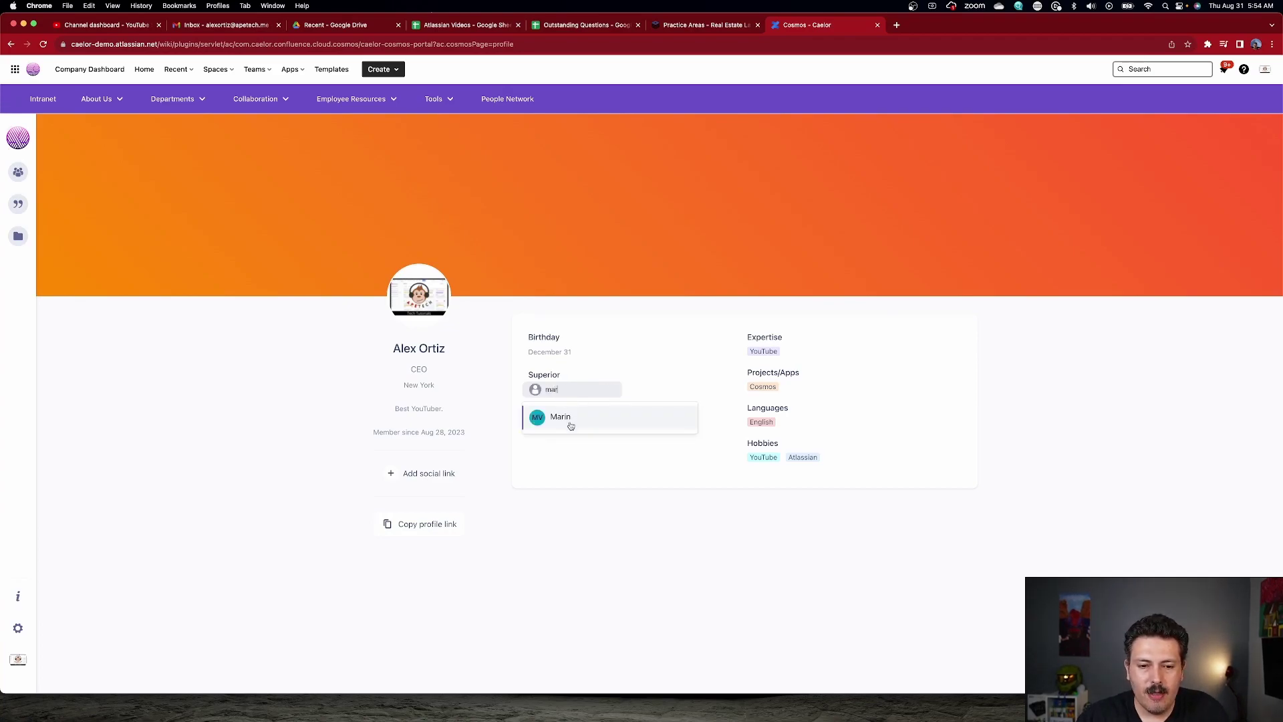
click(570, 421)
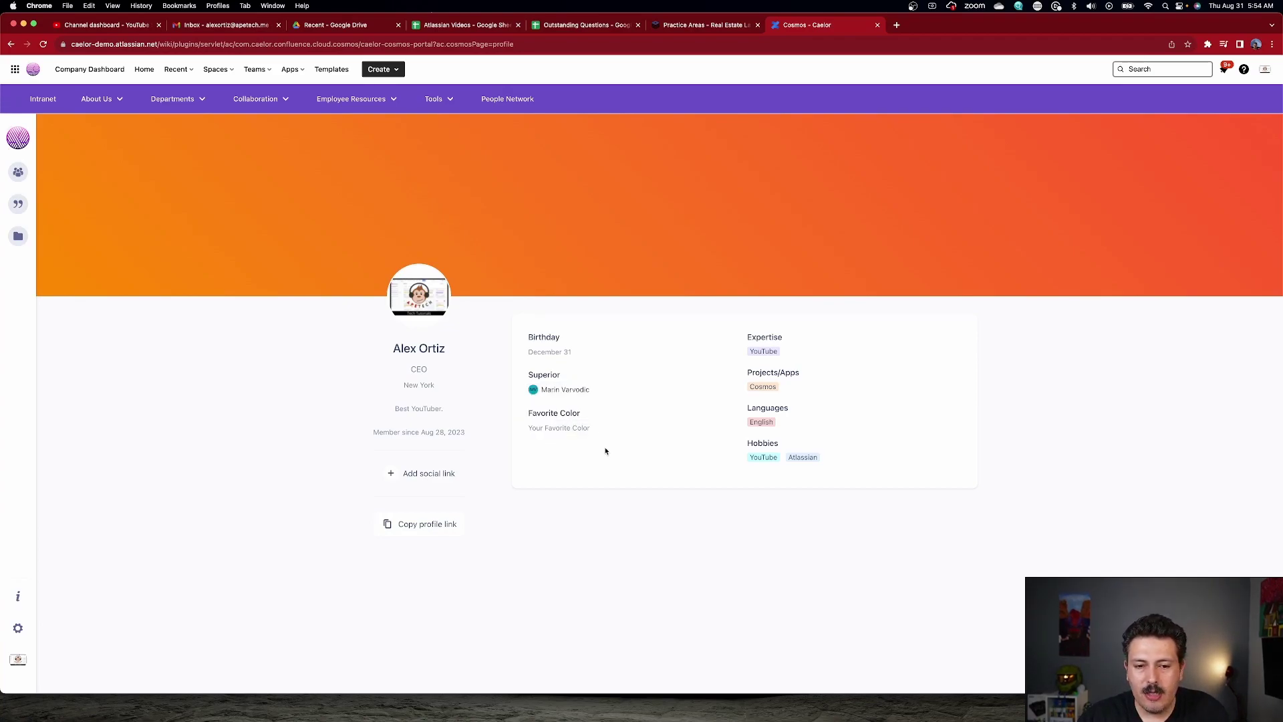
Set Favorite Color to Black and add Market research expertise and the MacroSuite project
click(569, 436)
text(Black)
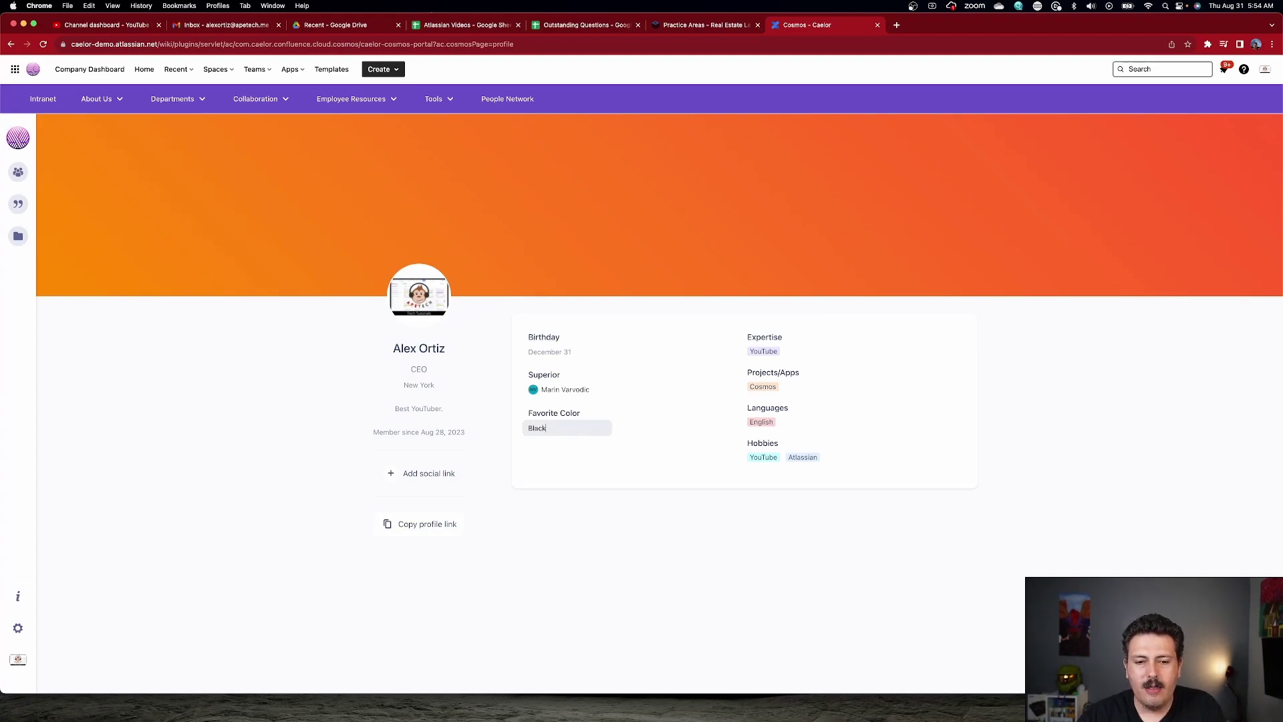
click(902, 404)
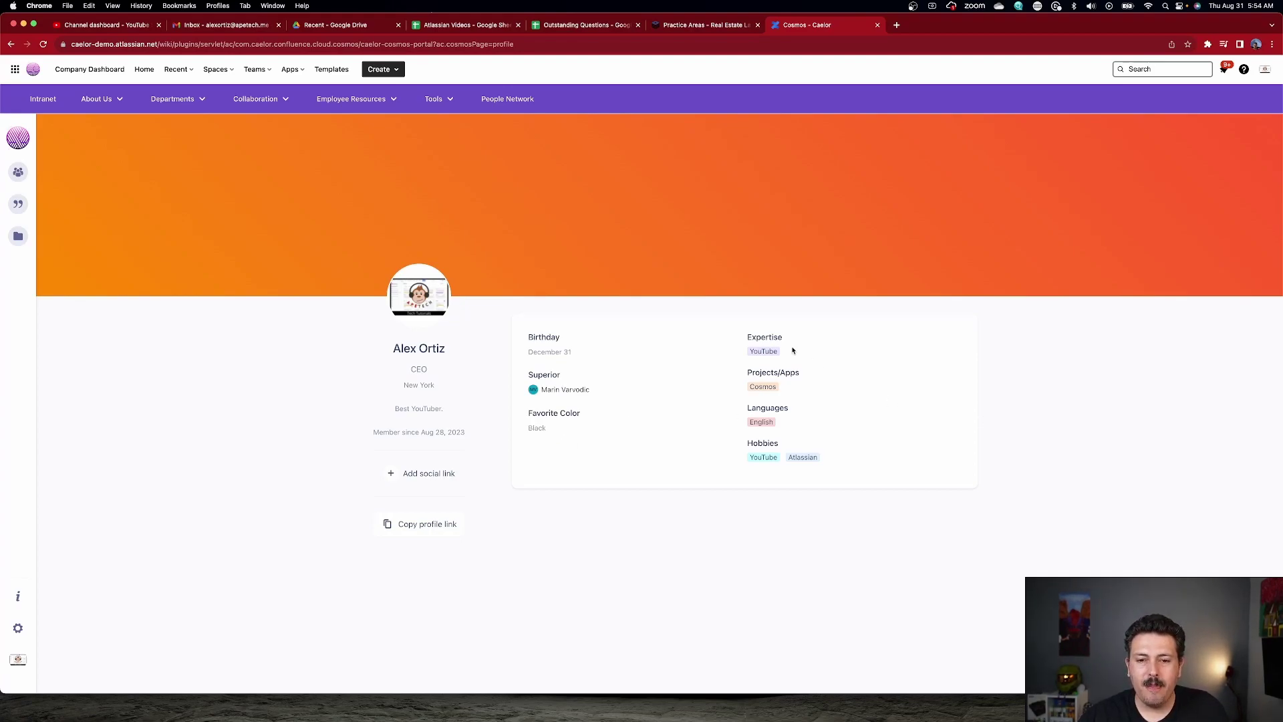
click(764, 352)
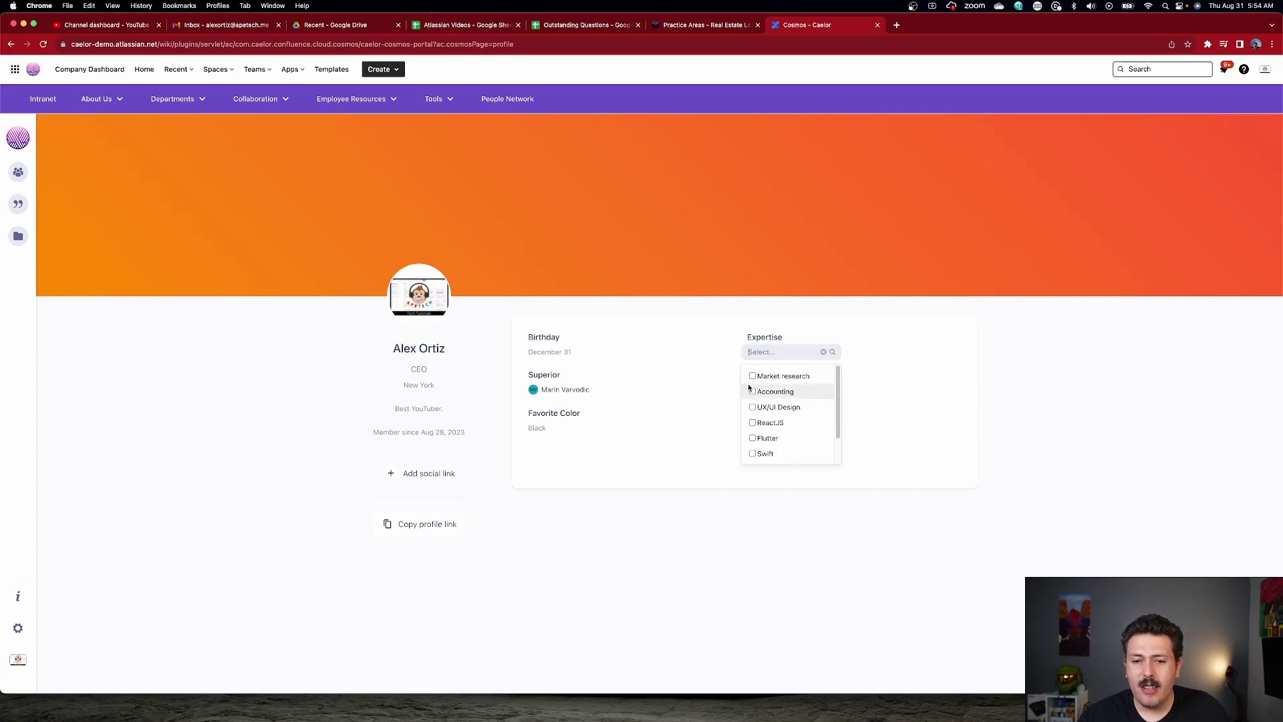
click(753, 376)
click(940, 401)
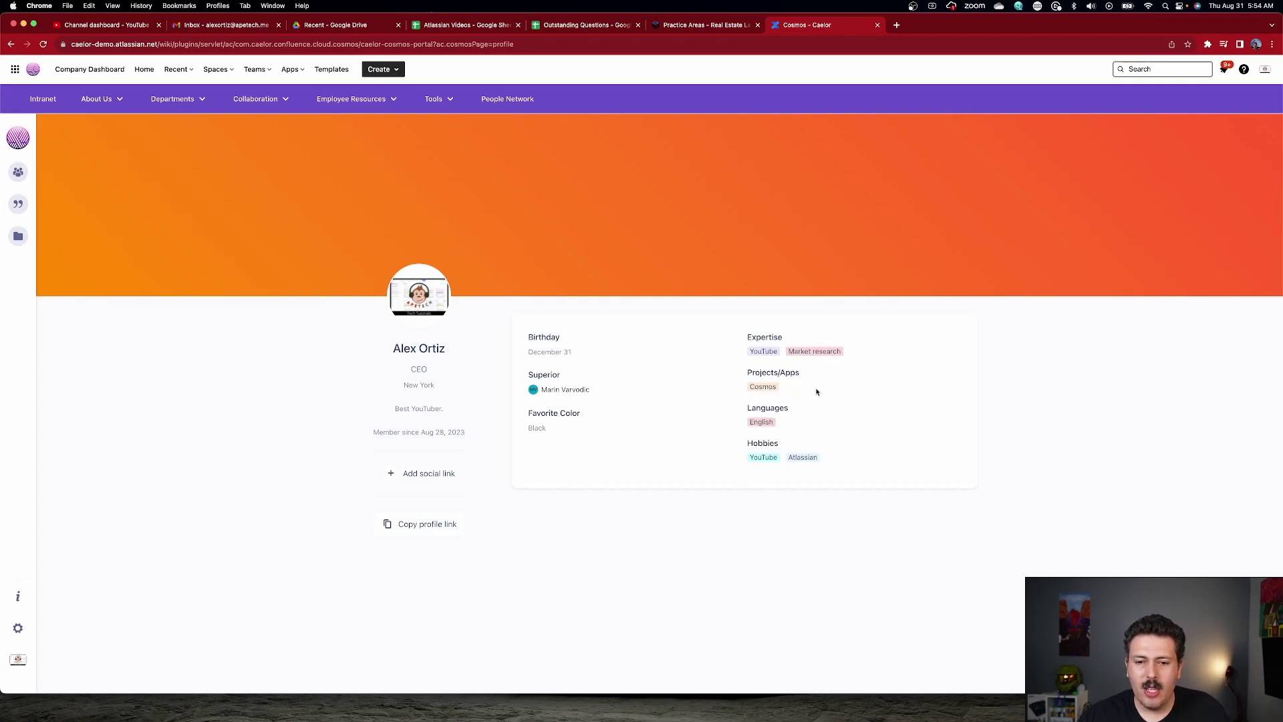
click(764, 387)
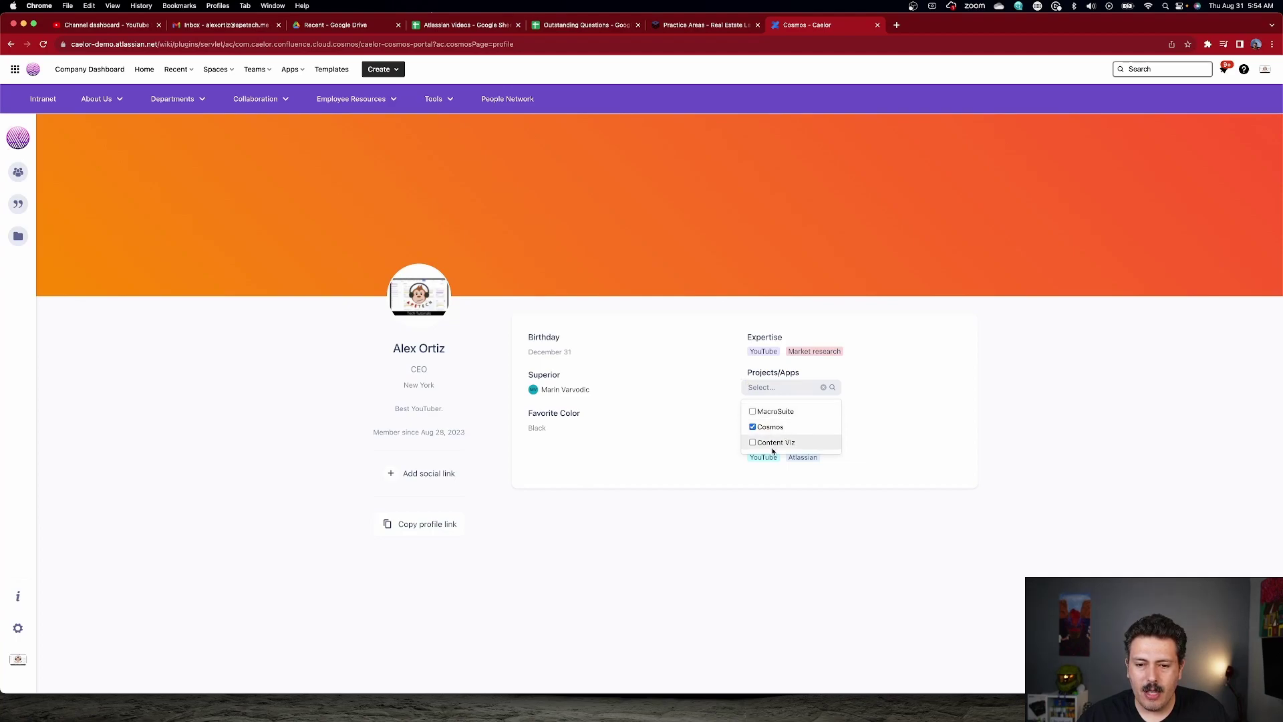
click(768, 412)
click(851, 426)
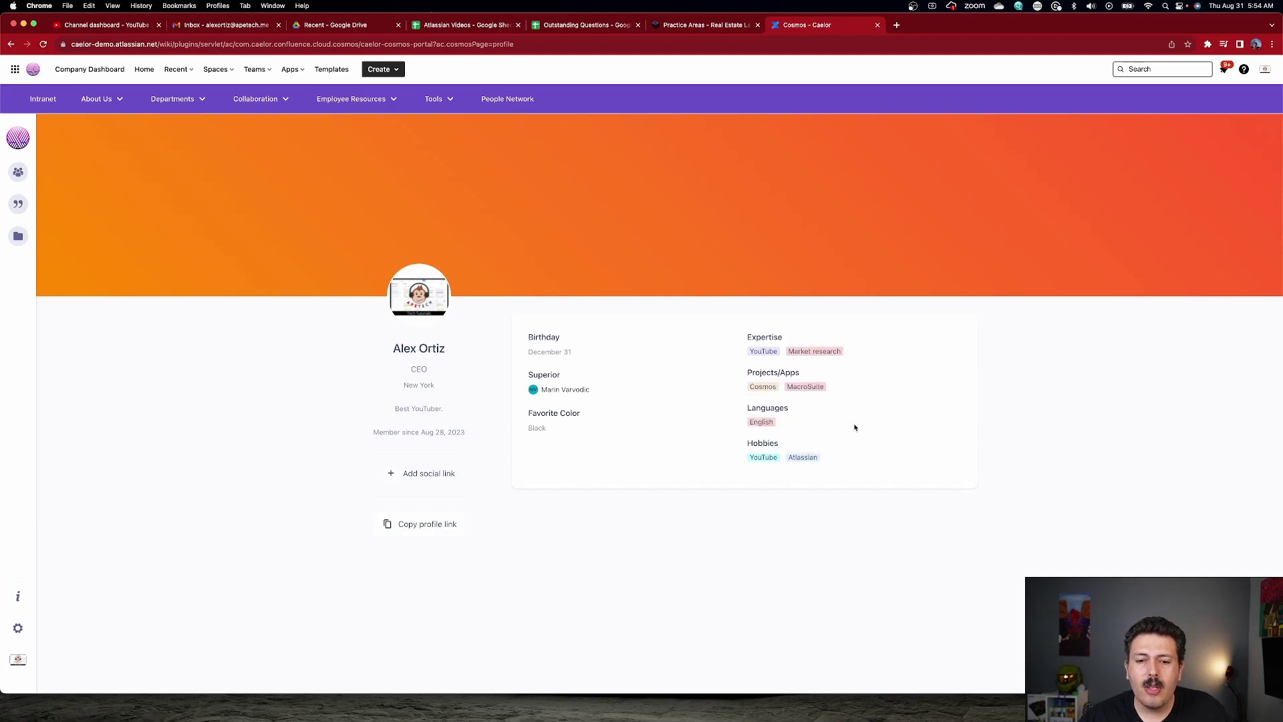
Add Japanese to the profile's languages and Reading to its hobbies
click(771, 422)
click(769, 492)
click(910, 443)
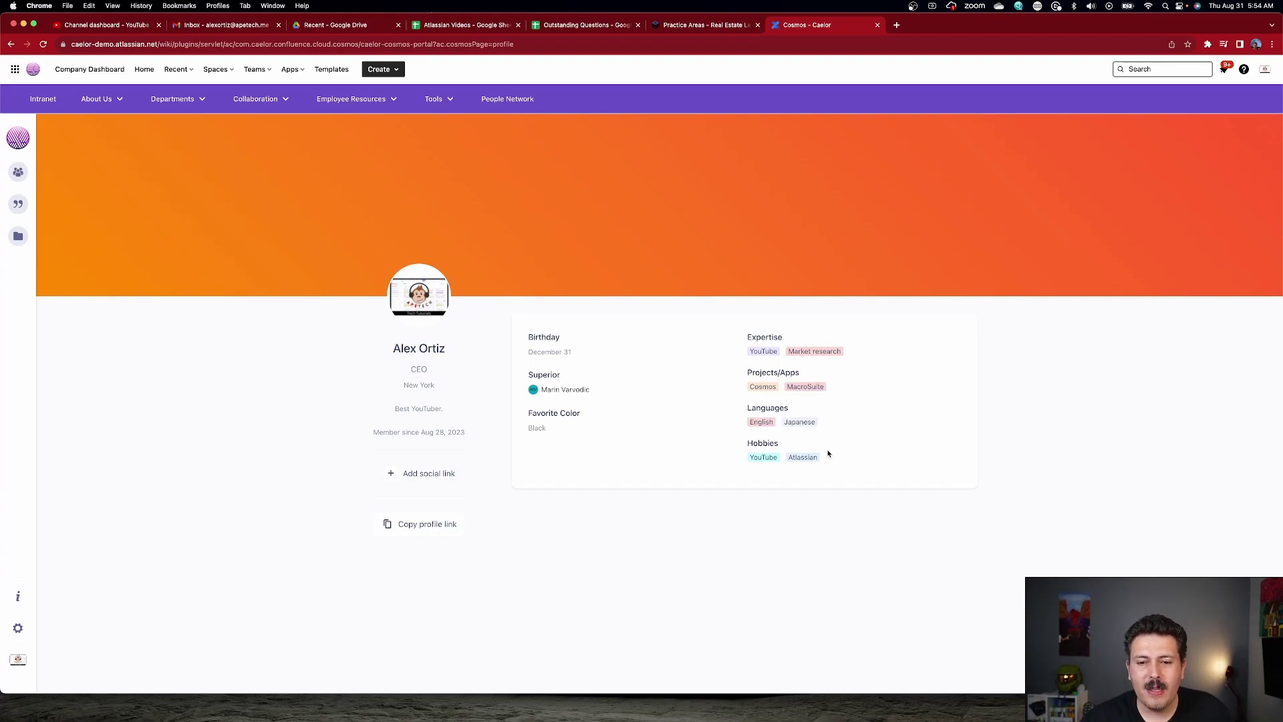
click(788, 456)
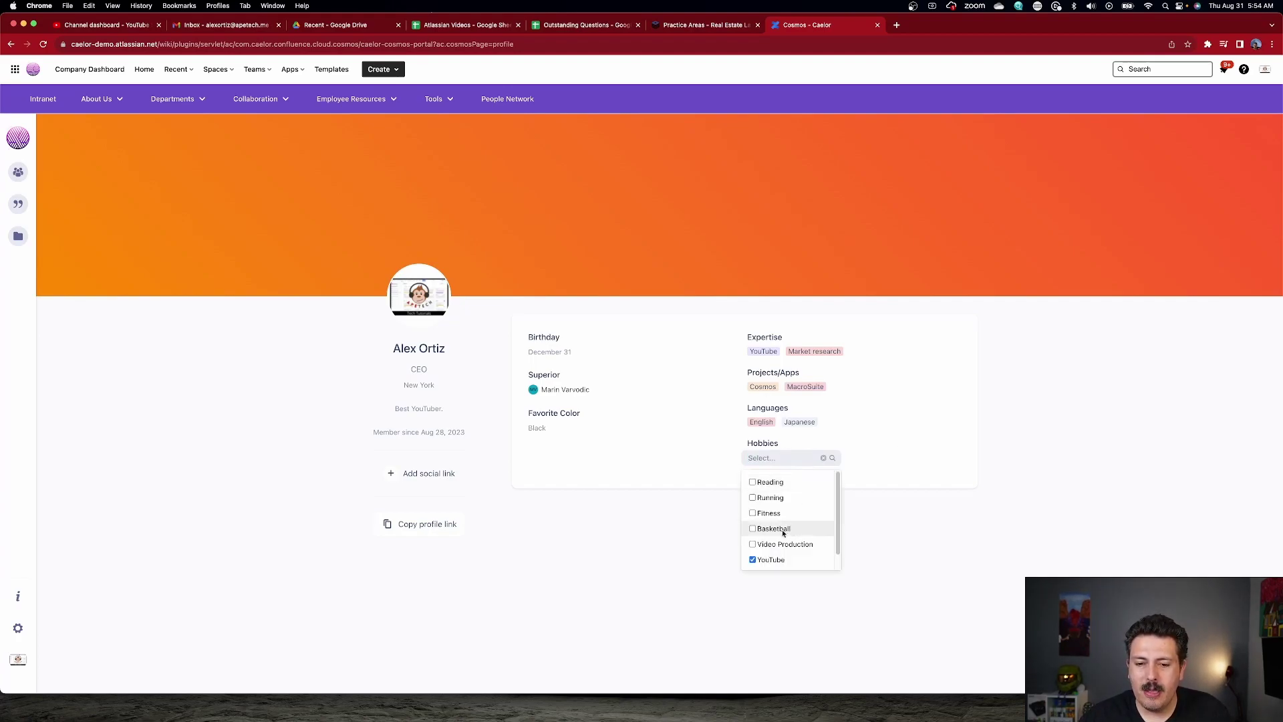
click(752, 482)
click(913, 432)
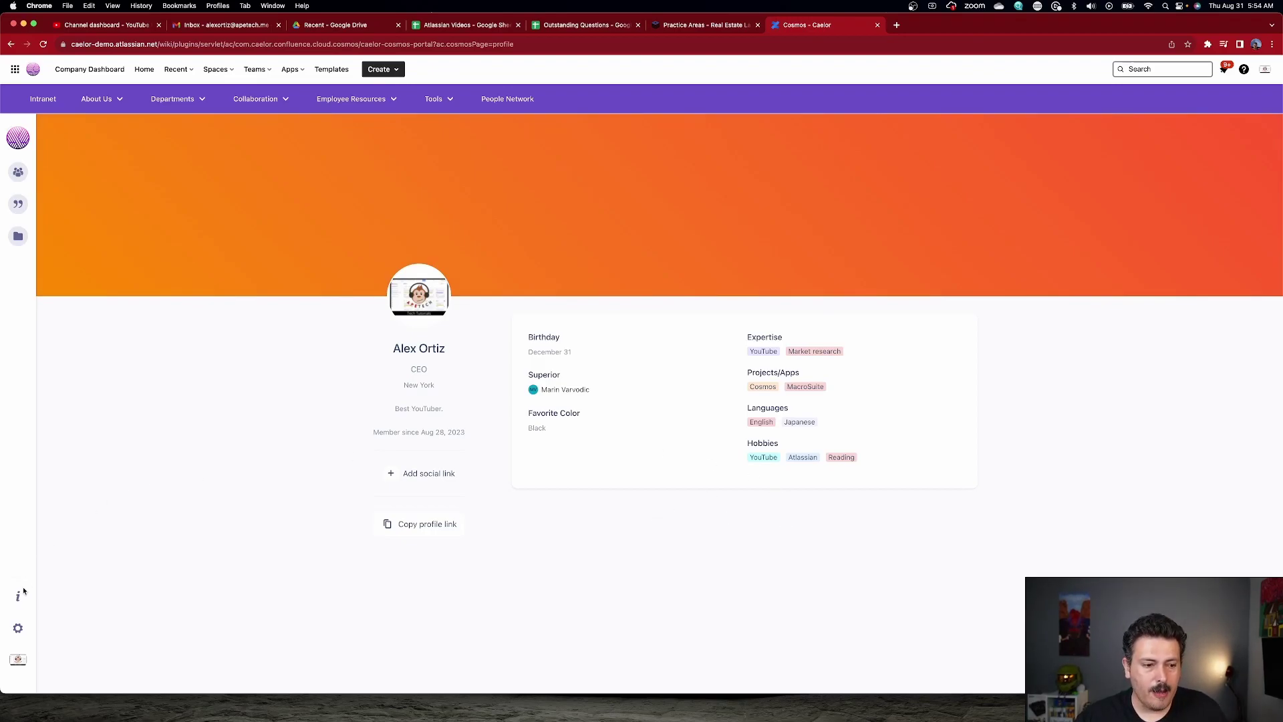
click(18, 628)
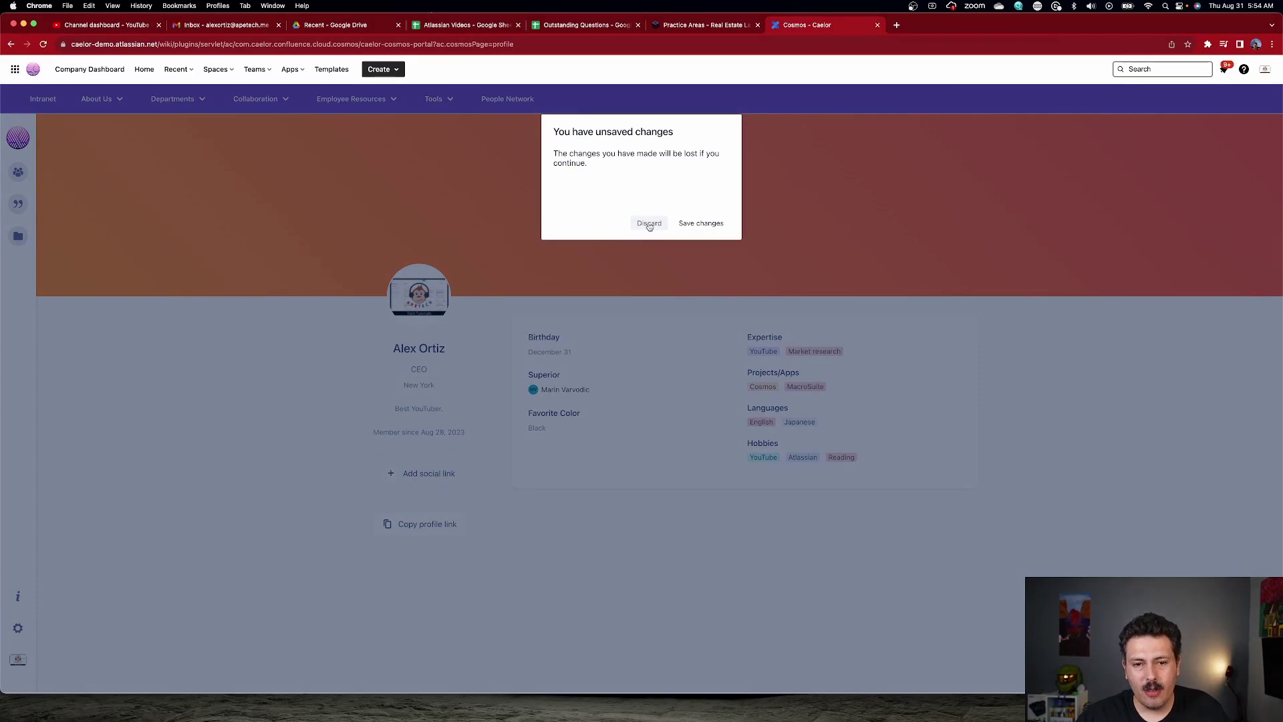
Save the profile changes and check the updated row in the Employee Database
click(701, 225)
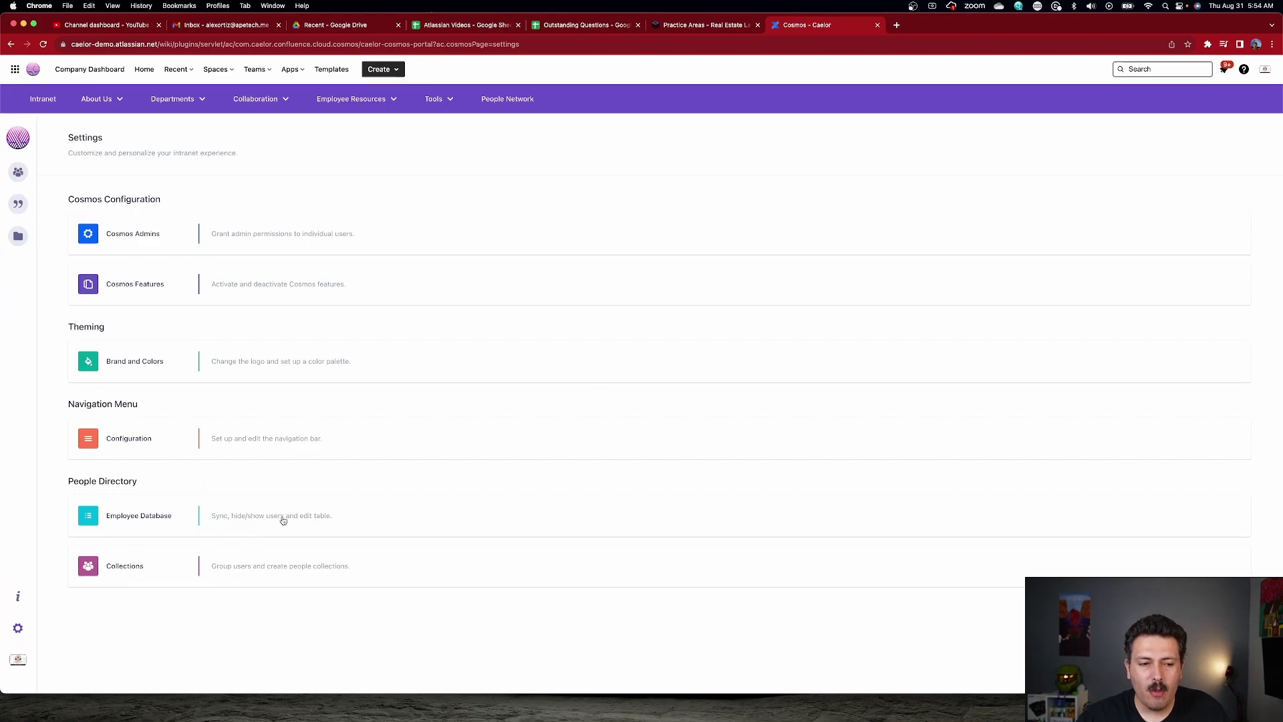
click(283, 521)
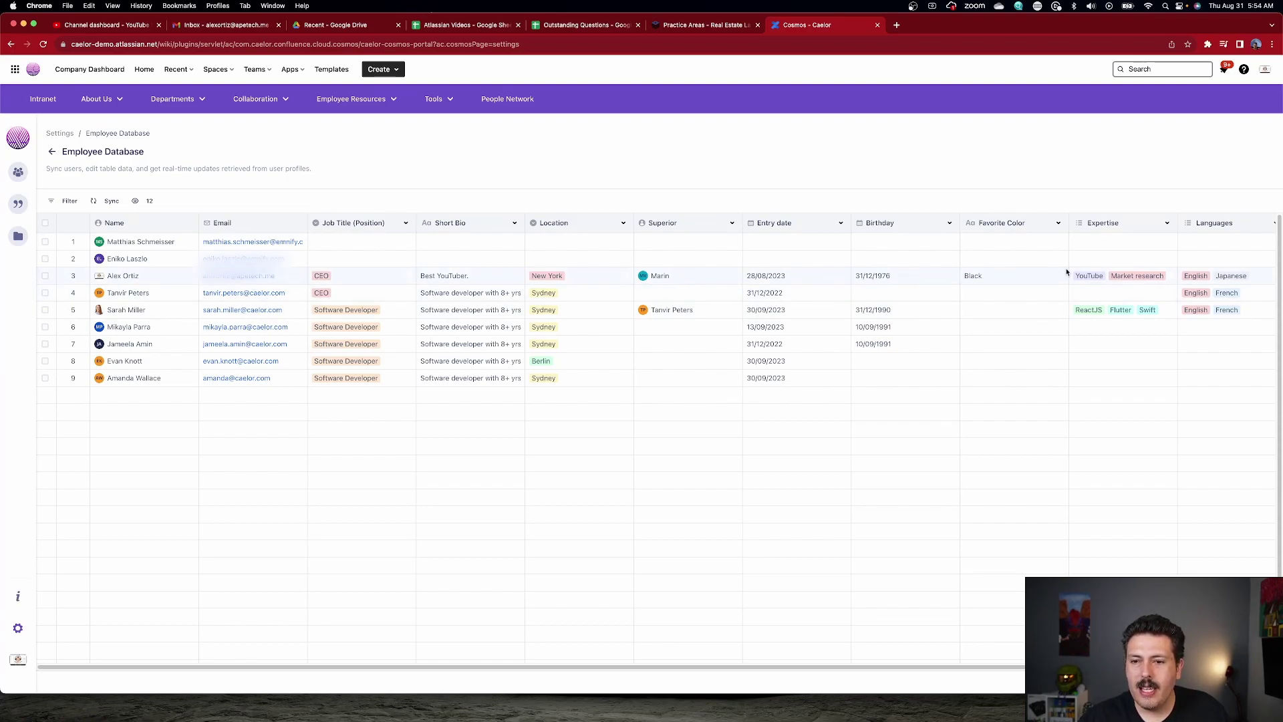
scroll(1075, 456, right, 5)
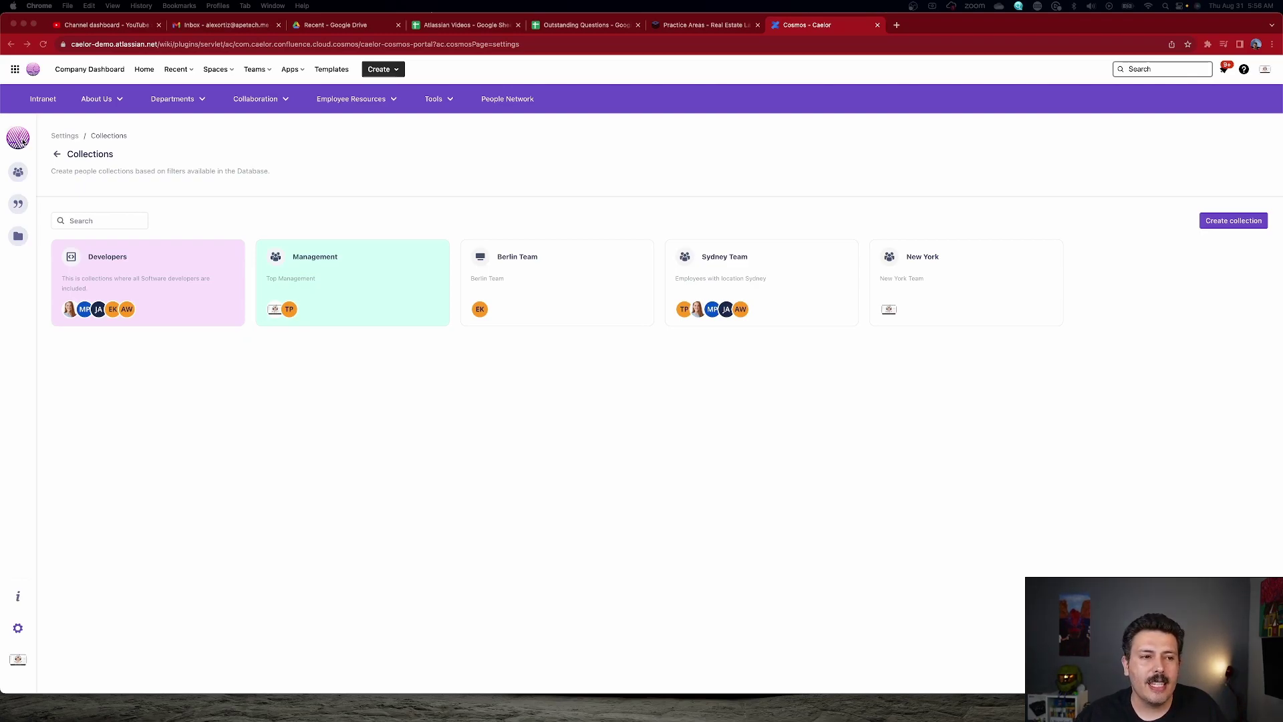
Return from the Collections page to the intranet dashboard to customize it
click(20, 139)
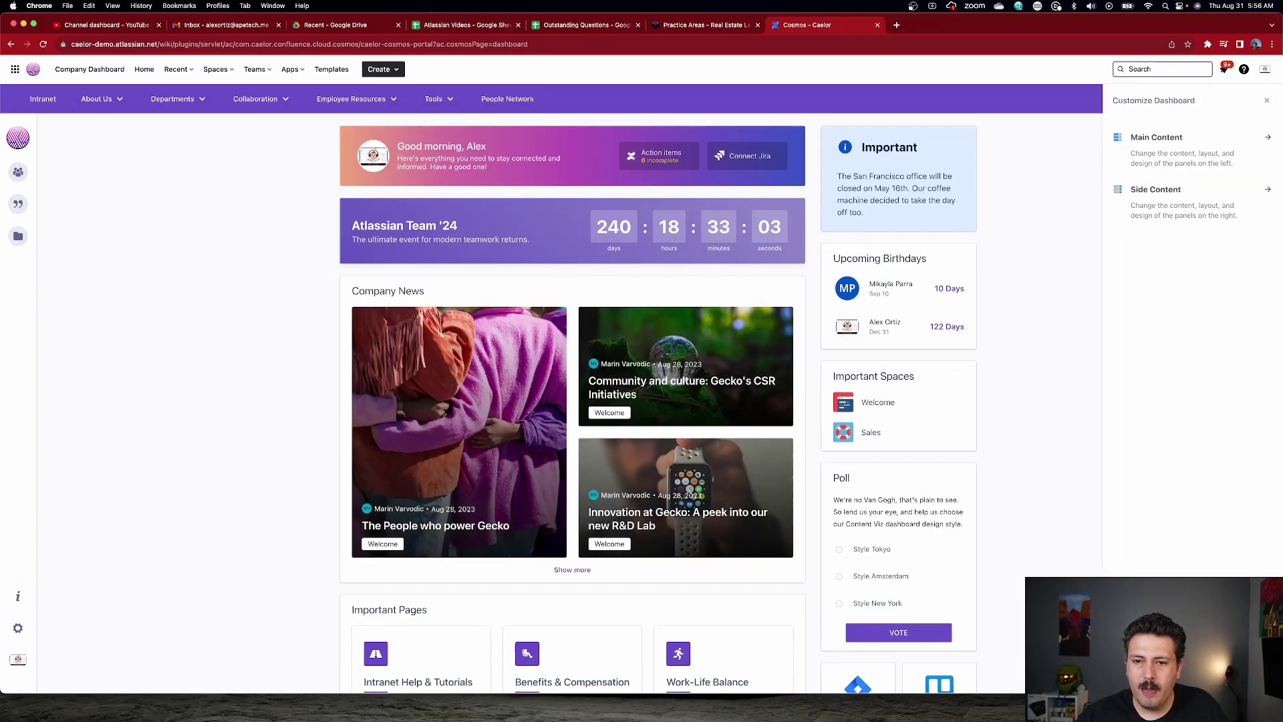
Add an Info Panel to the side column and title it 'US Holiday'
click(1163, 207)
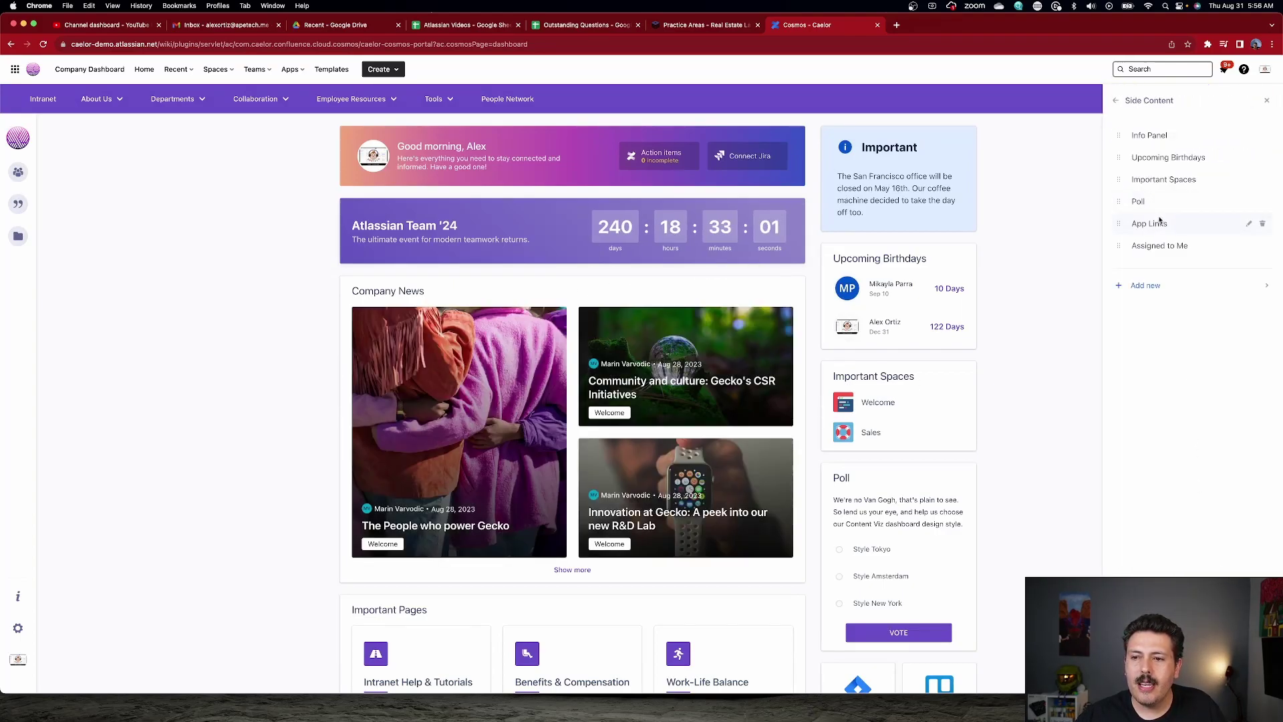
click(1150, 297)
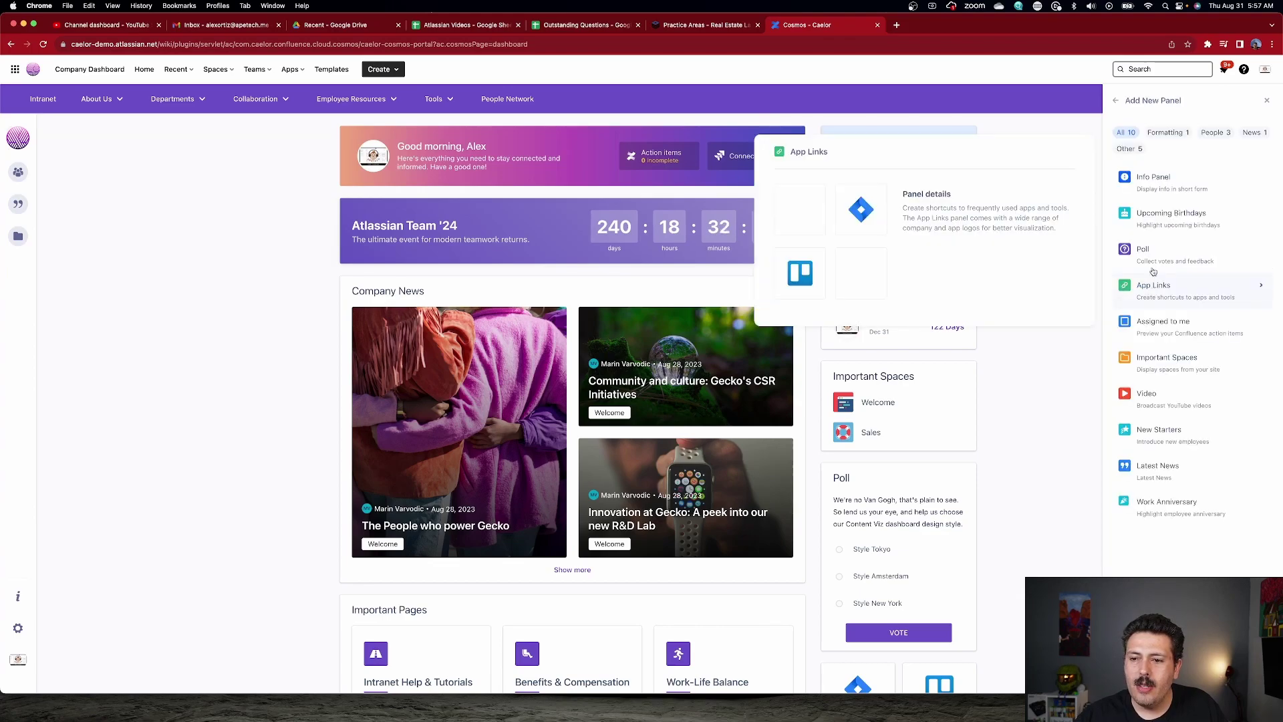
click(1170, 191)
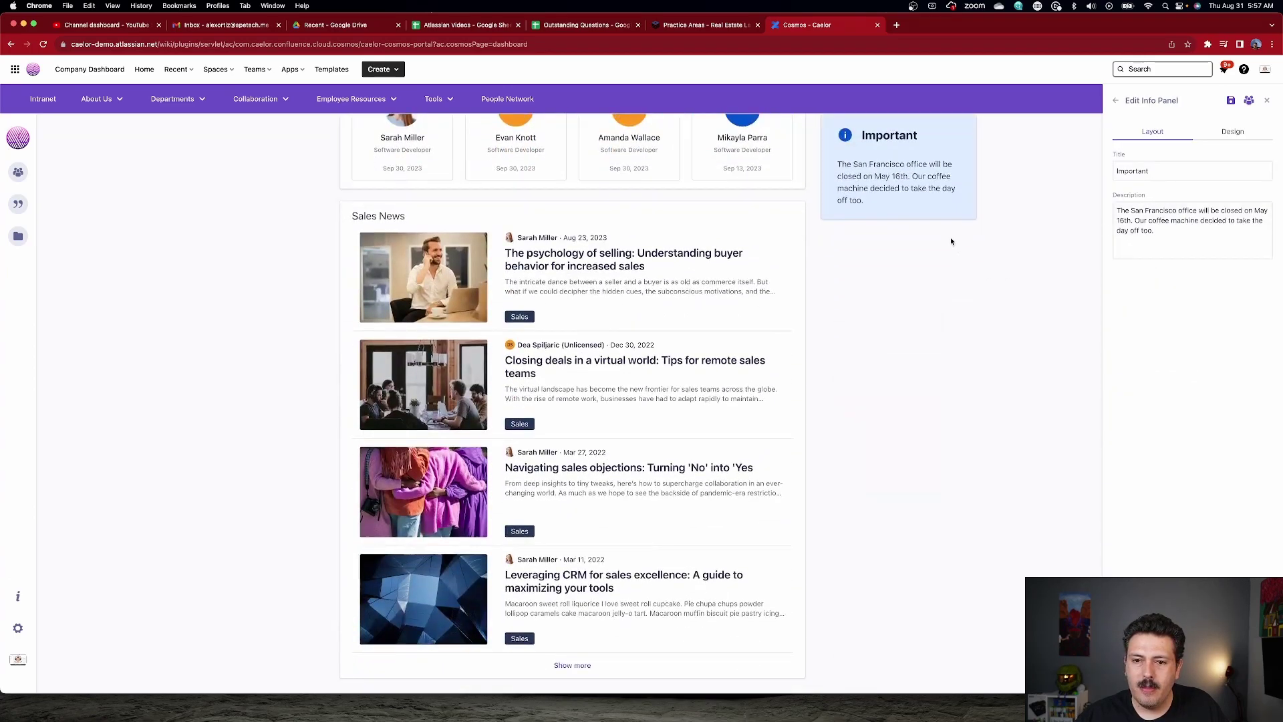
click(1172, 173)
double_click(1172, 173)
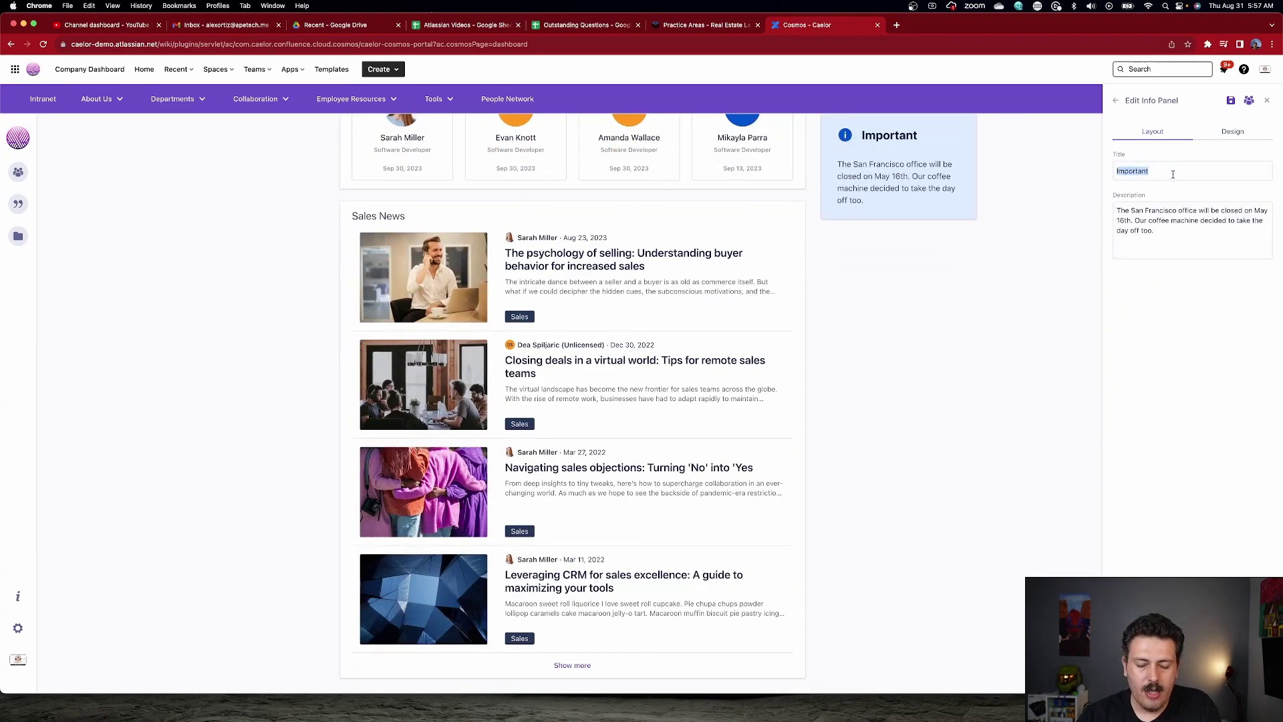
text(US HOliday)
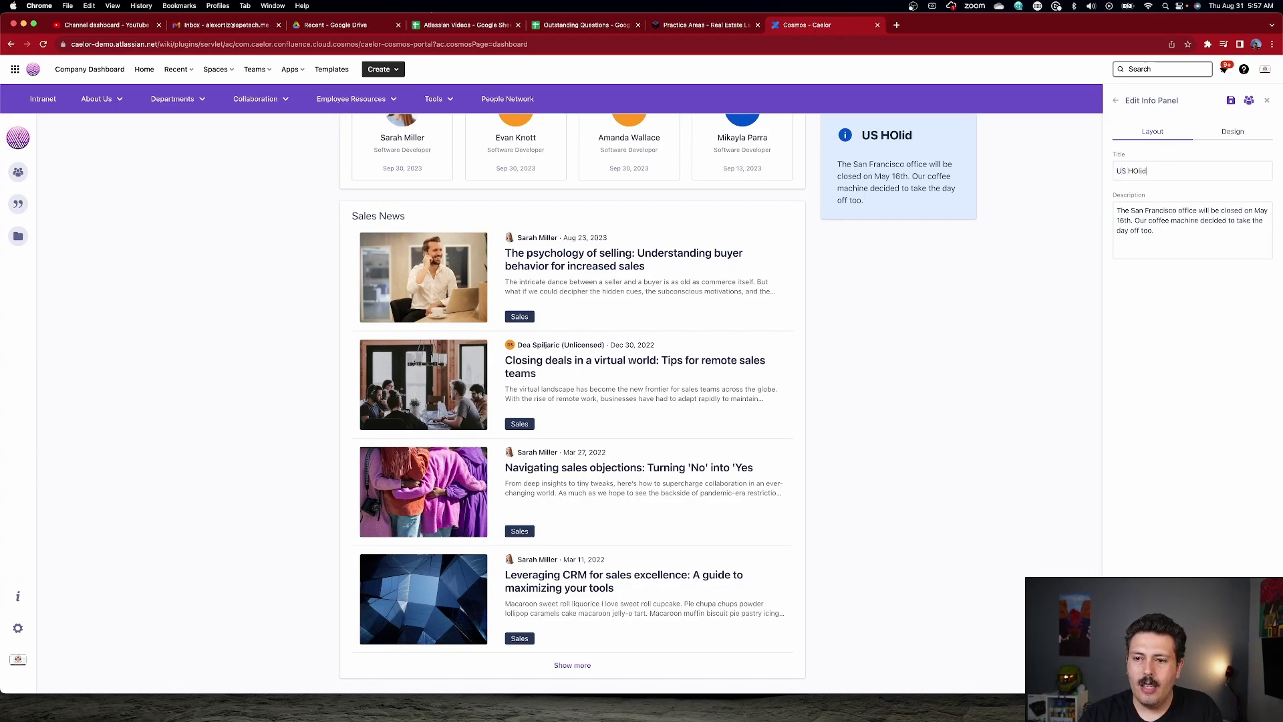
key(BackSpace)
key(BackSpace)
key(BackSpace)
key(BackSpace)
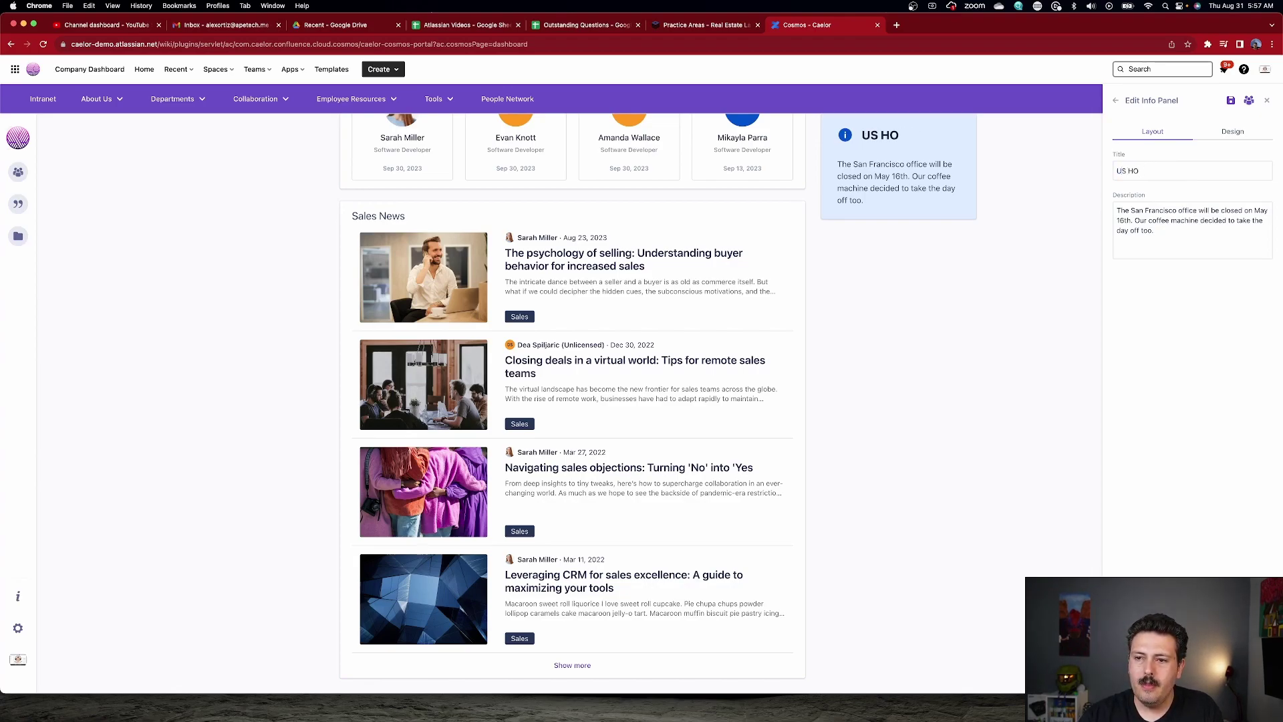
text(iday)
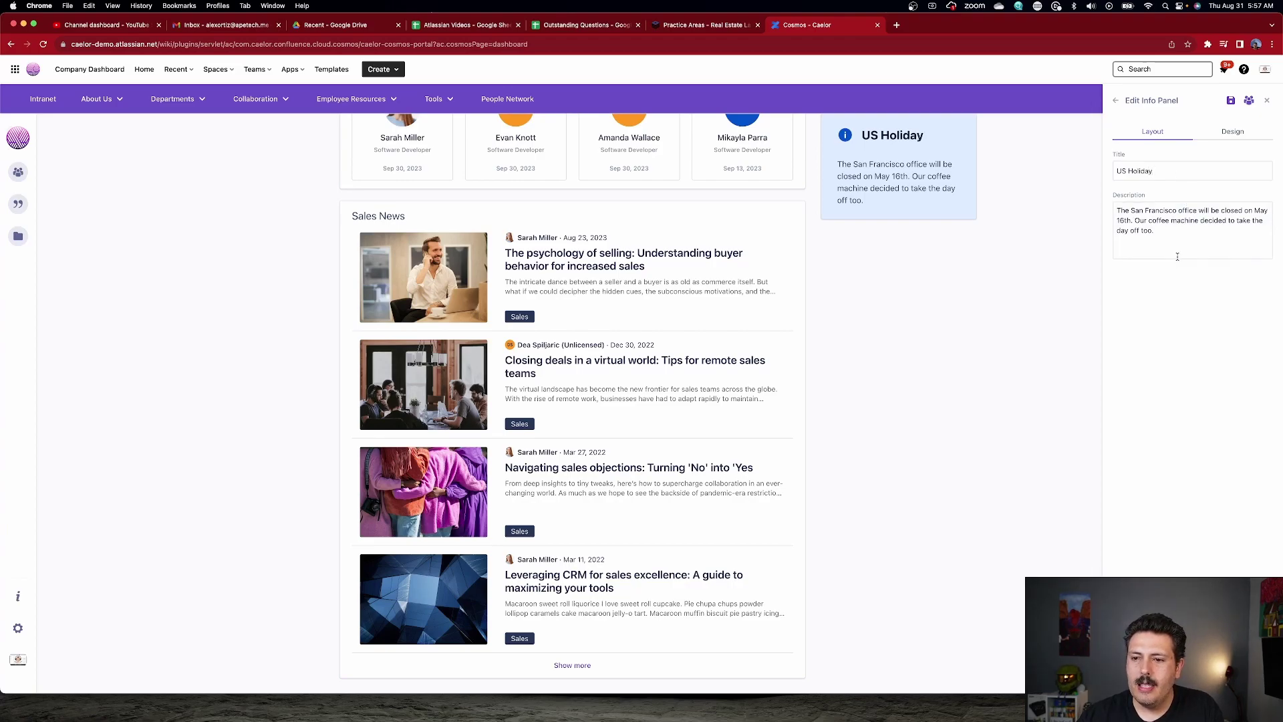
Replace the description with 'The NY office will be closed on September 4th, 2023' and save
triple_click(1164, 232)
text(The NY office w)
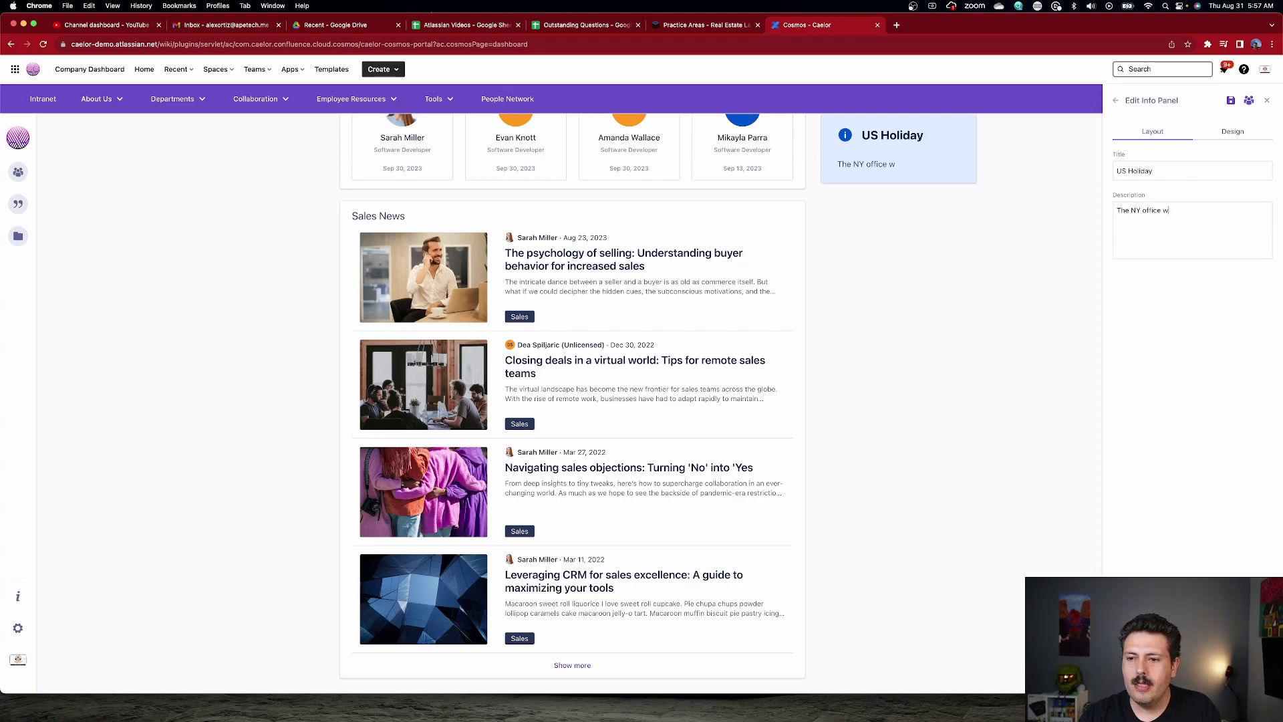
text(ill be closed on )
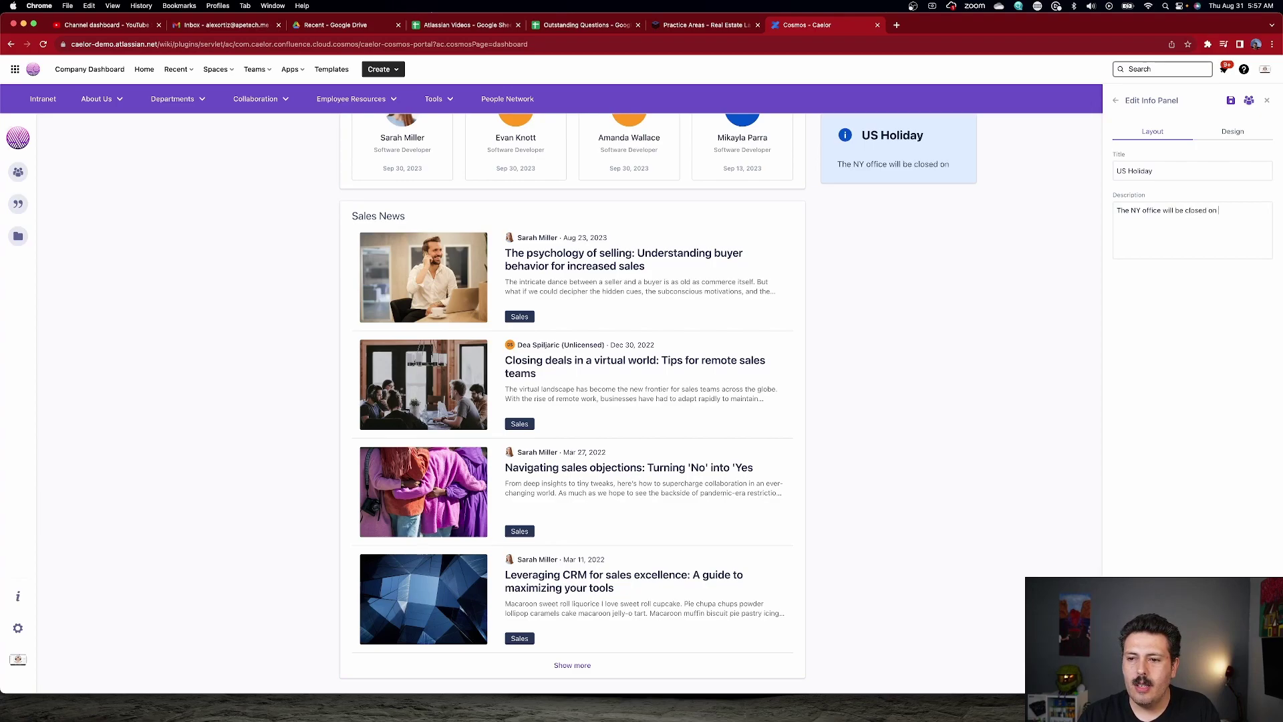
text(September 4)
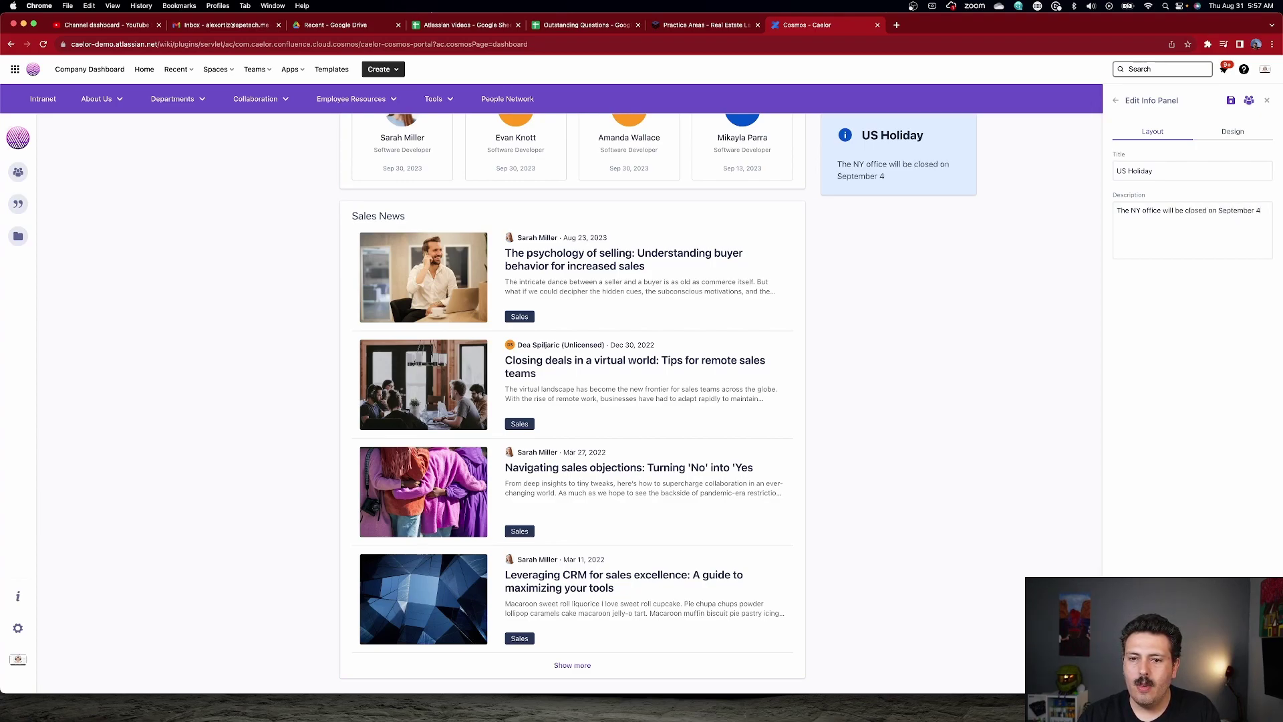
text(th, 2023)
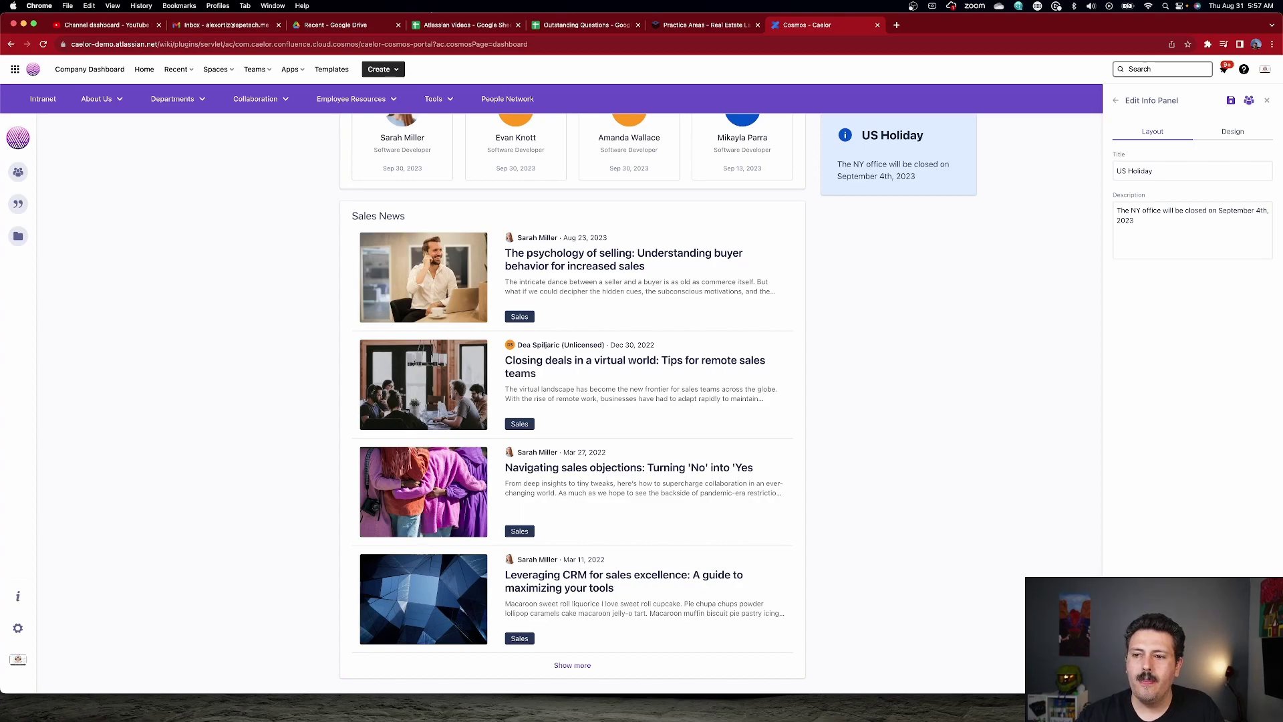
click(1231, 103)
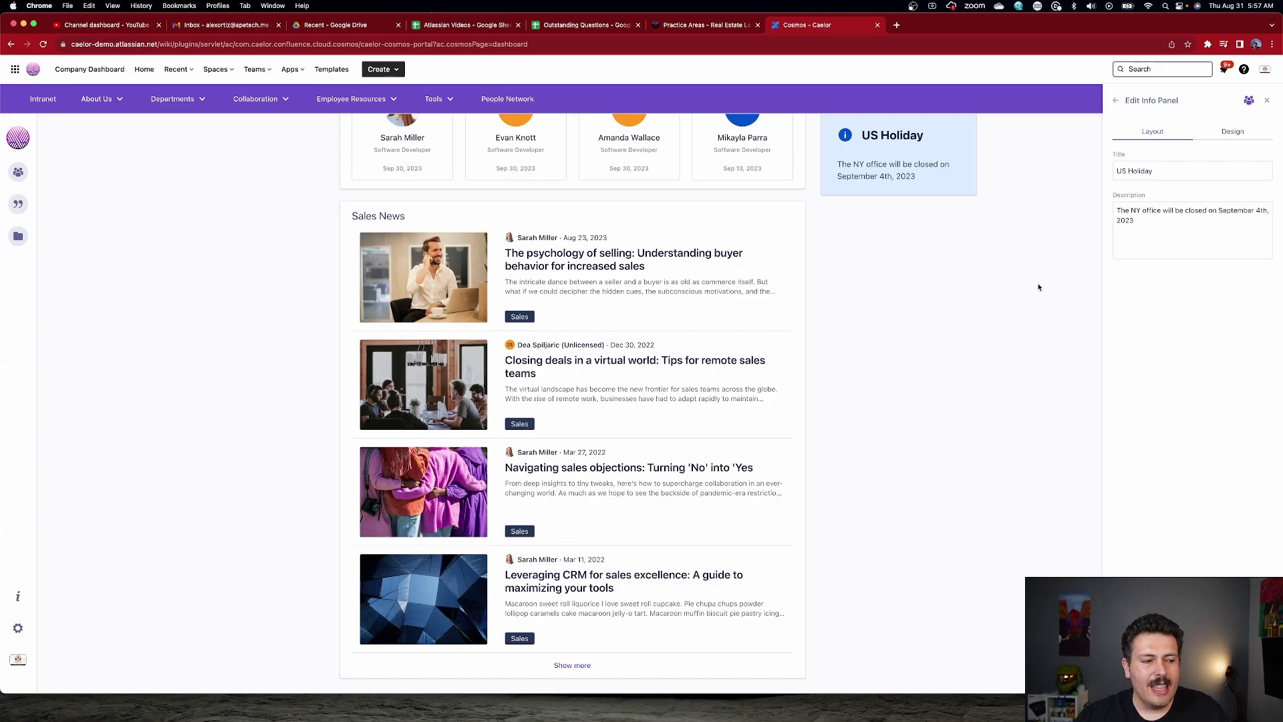
scroll(1038, 287, up, 3)
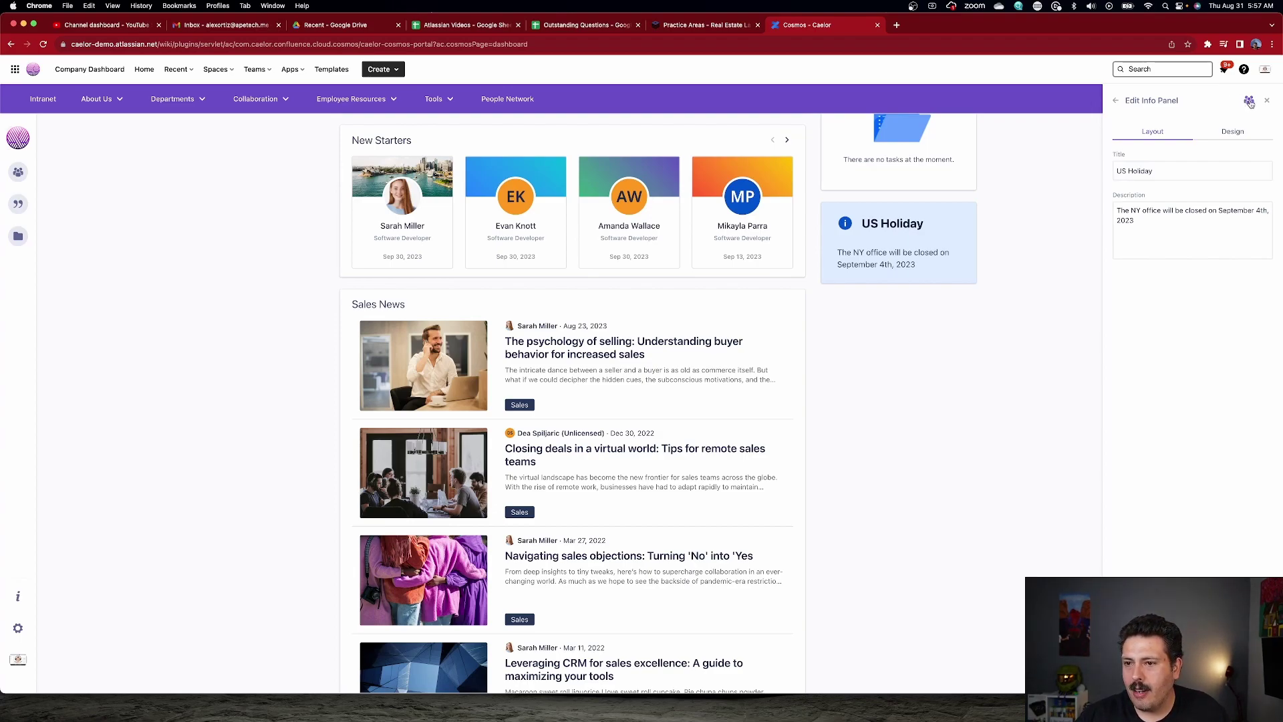
Restrict viewing of the US Holiday panel to the New York collection and save the permission
click(1249, 101)
click(1169, 153)
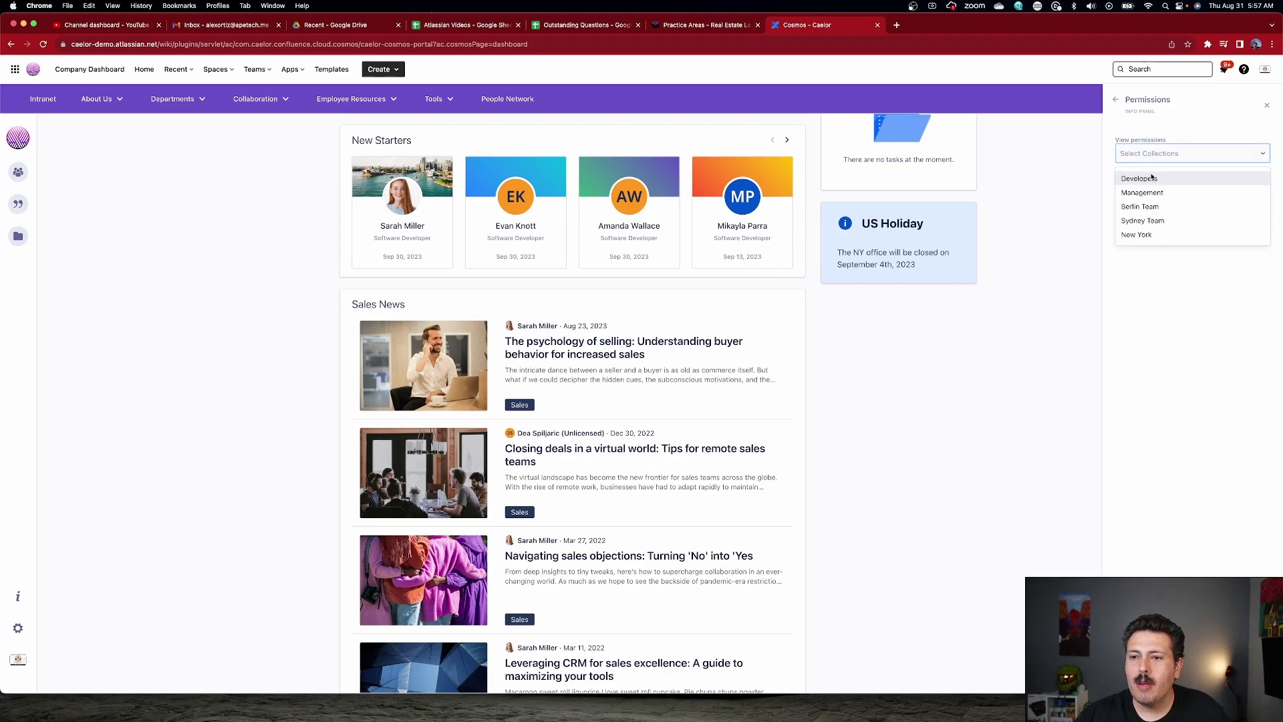
click(1150, 237)
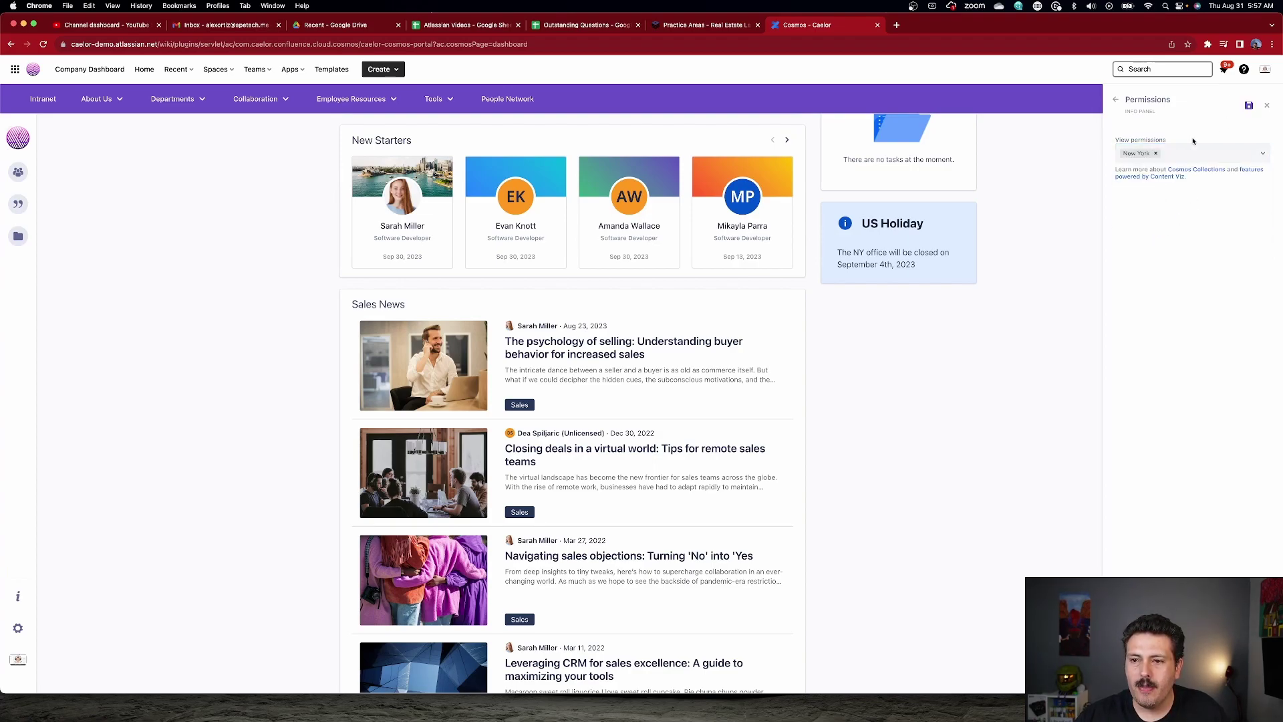
click(1249, 107)
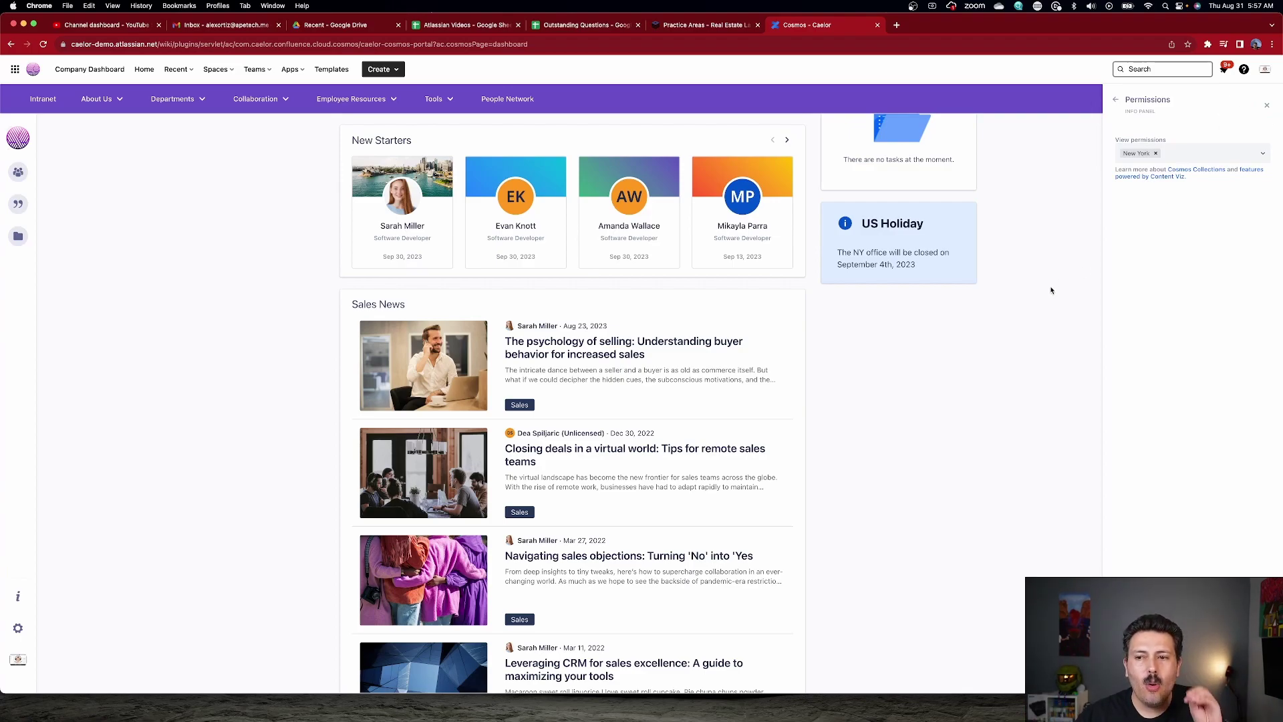
click(1114, 102)
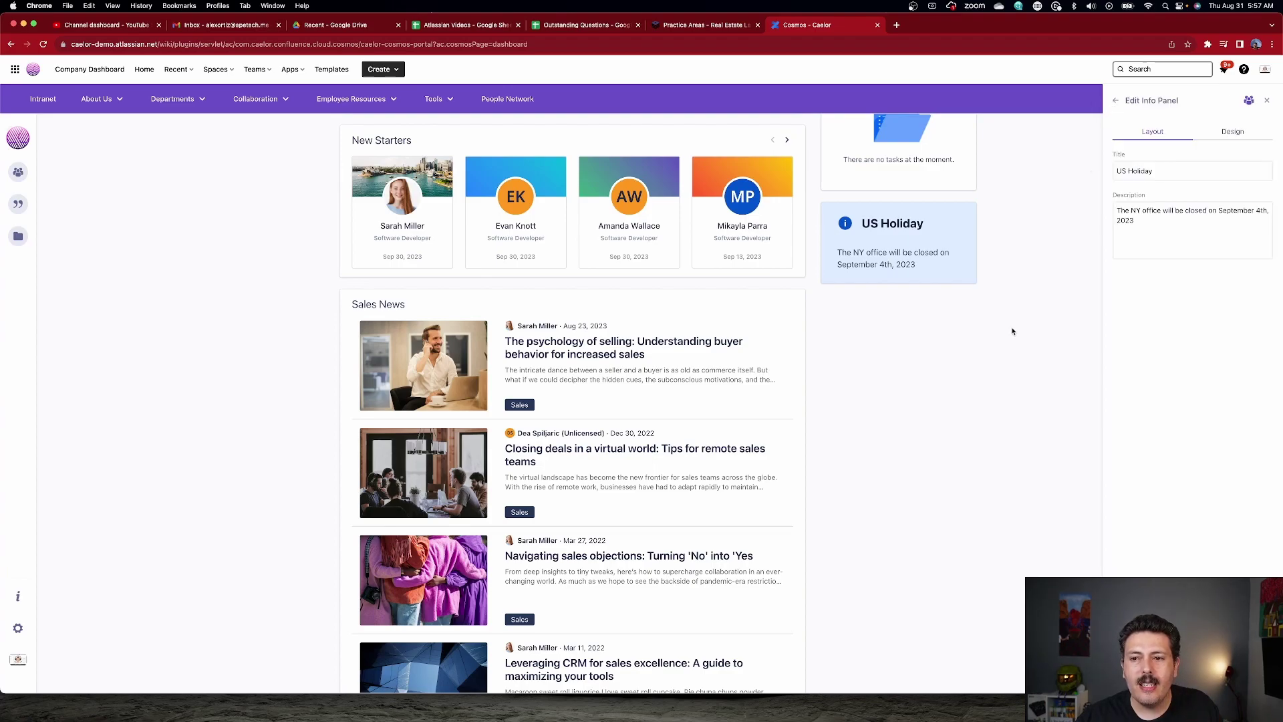
scroll(968, 337, up, 3)
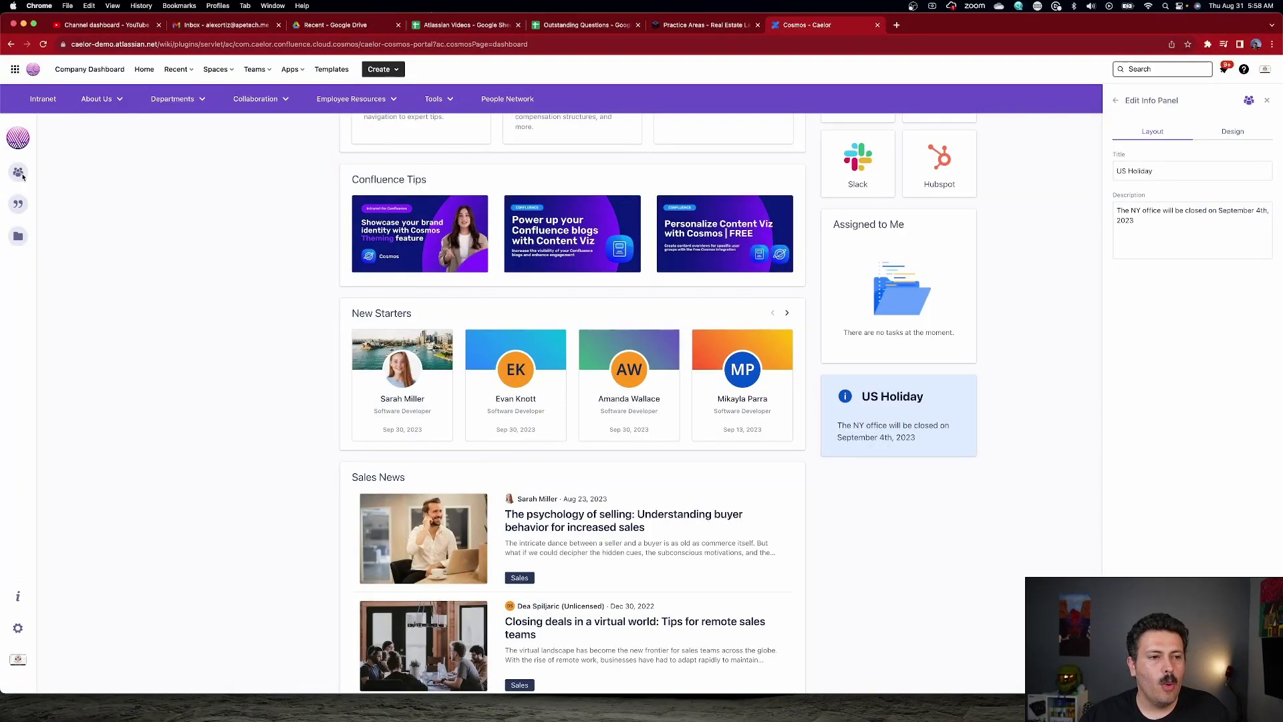
Open People Network, dismiss the tour, and filter colleagues to the New York collection
click(18, 173)
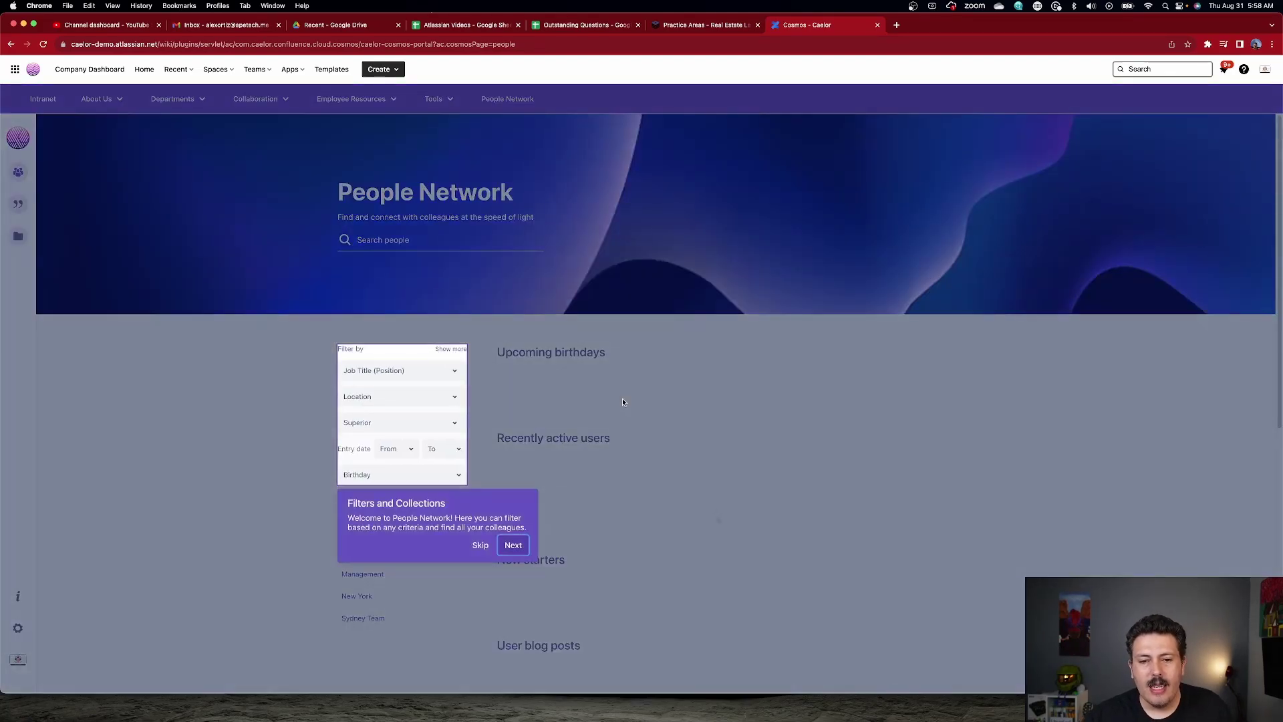
click(479, 545)
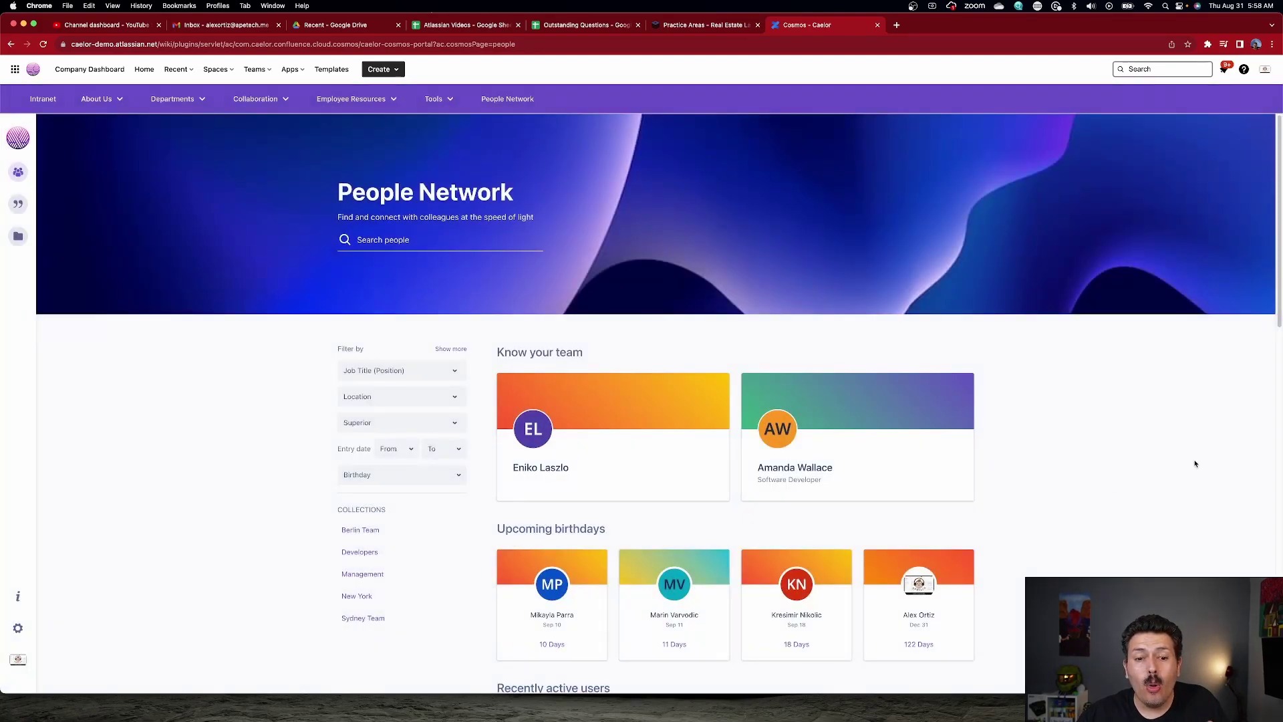
scroll(1092, 447, down, 3)
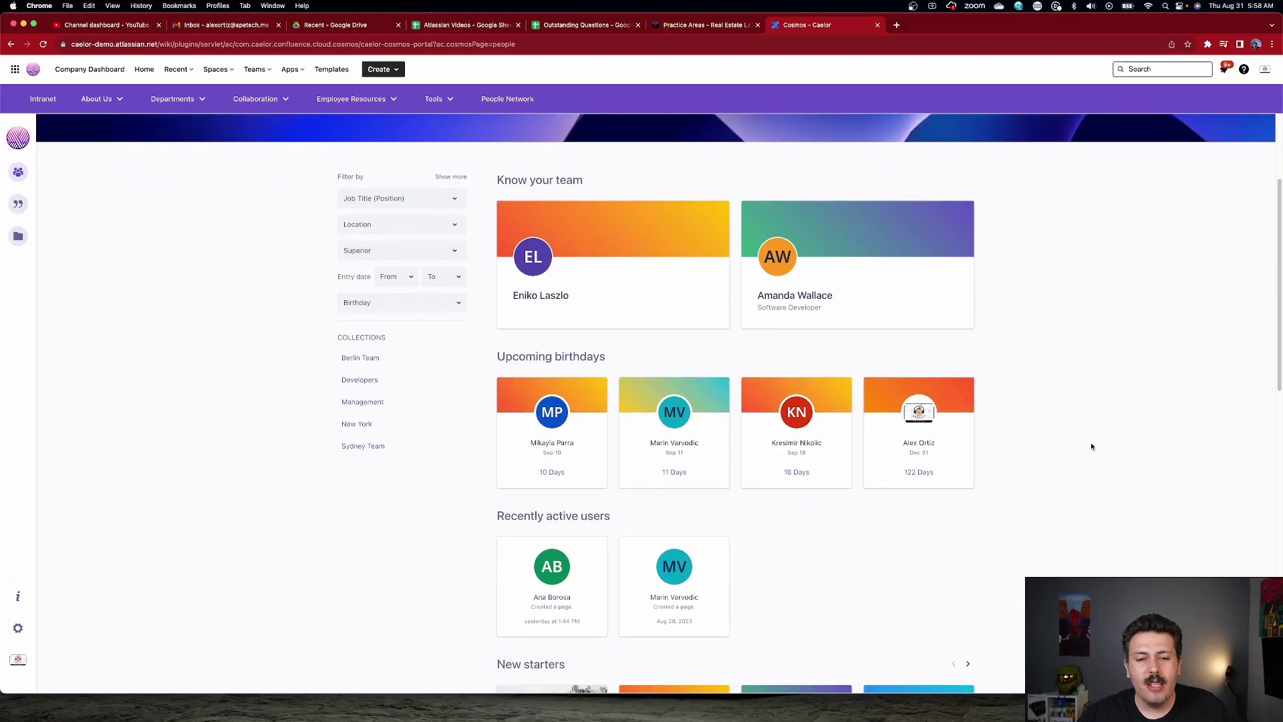
scroll(357, 418, down, 1)
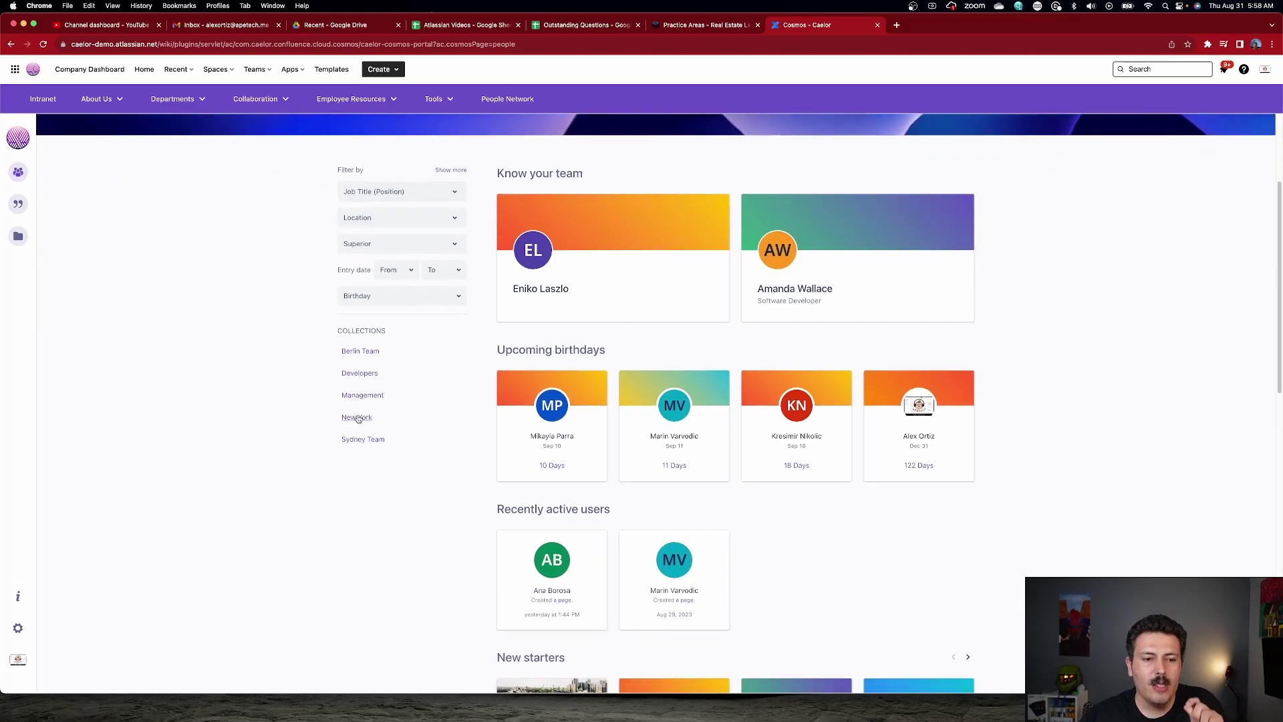
click(356, 418)
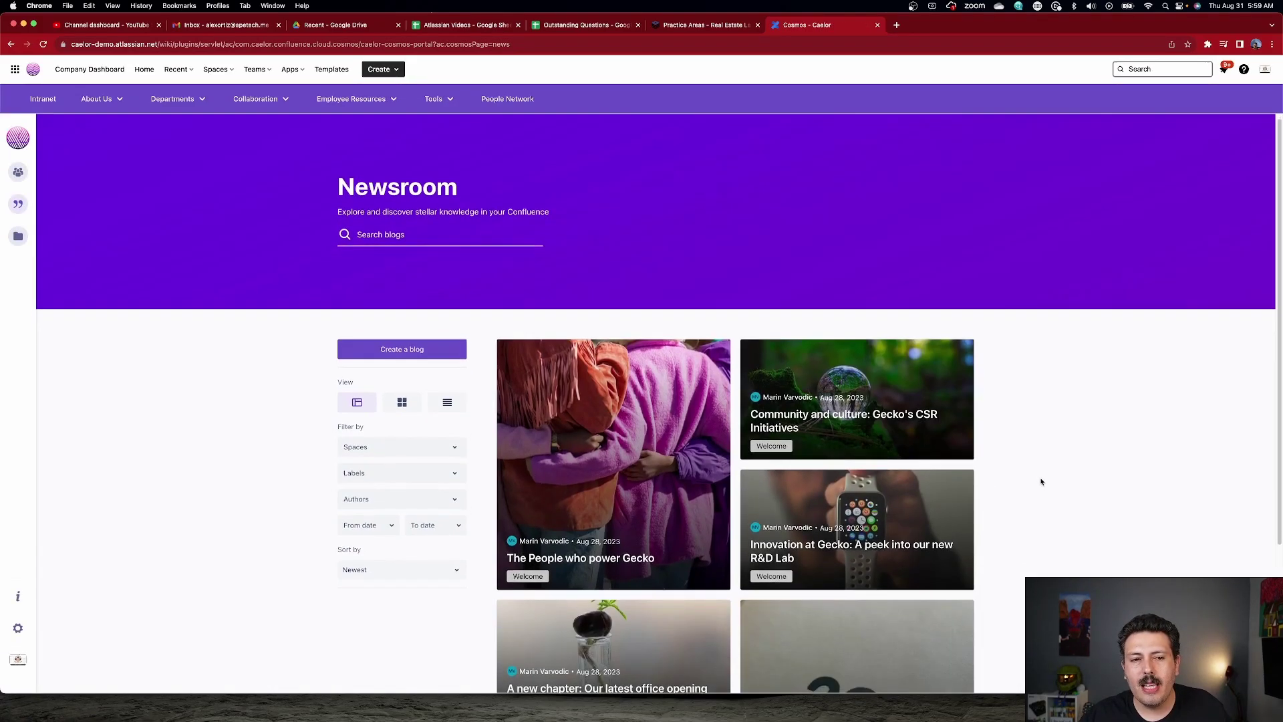
scroll(1040, 481, down, 5)
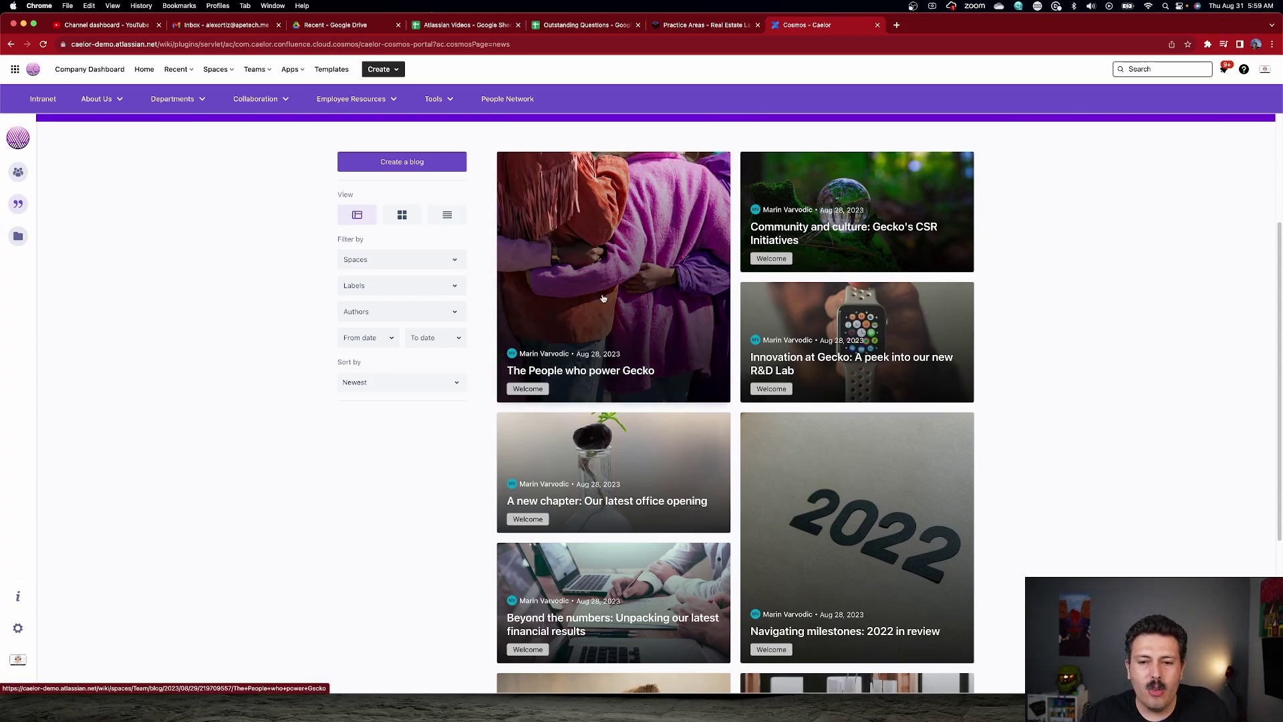
scroll(603, 298, down, 5)
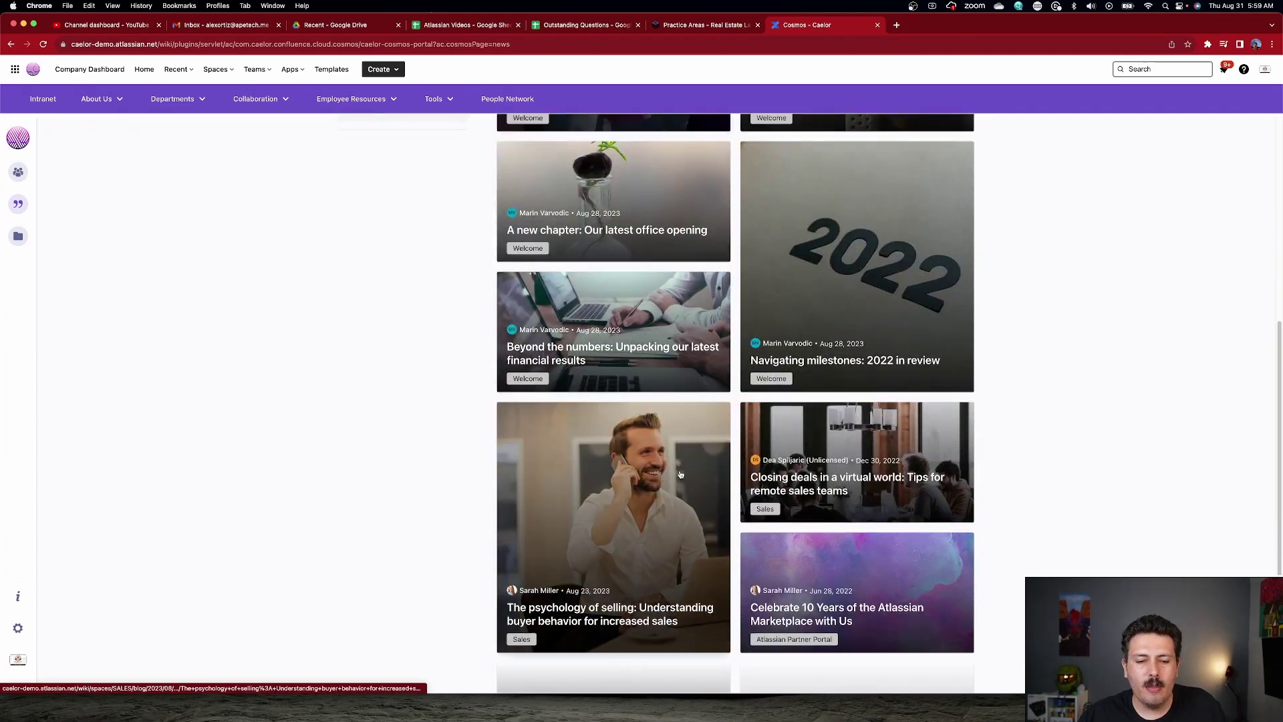
scroll(680, 515, up, 6)
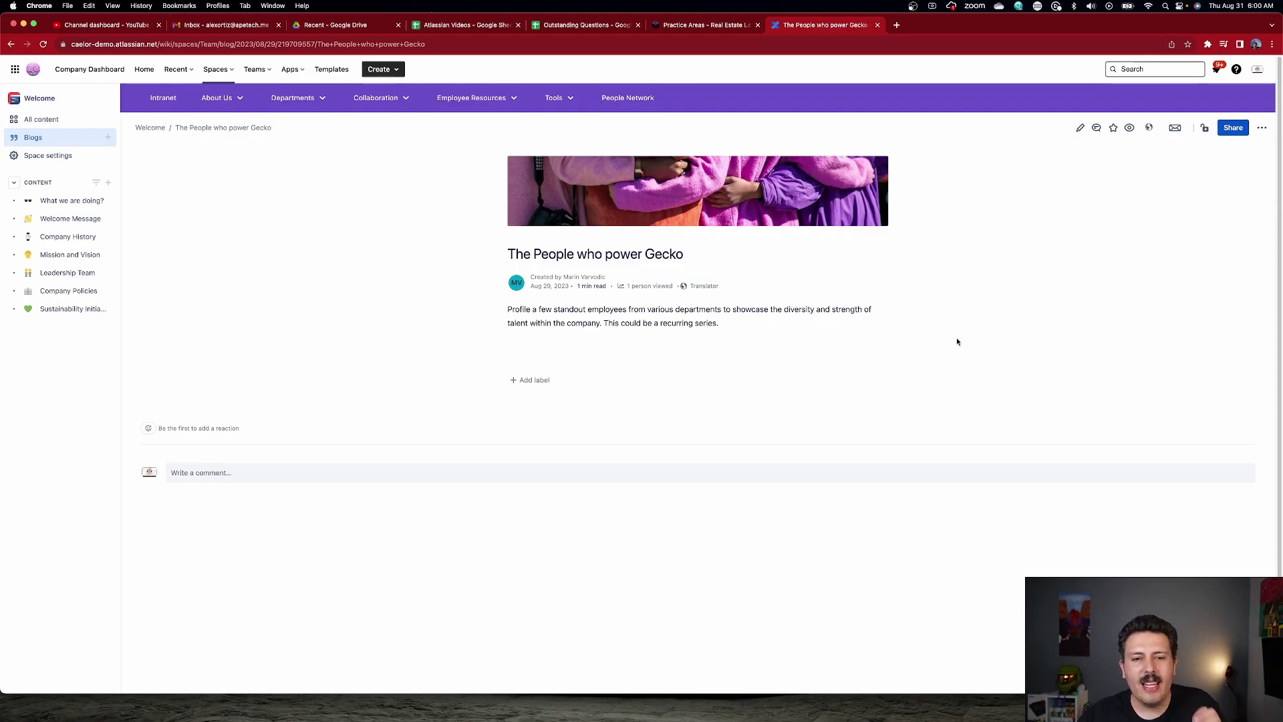
click(9, 44)
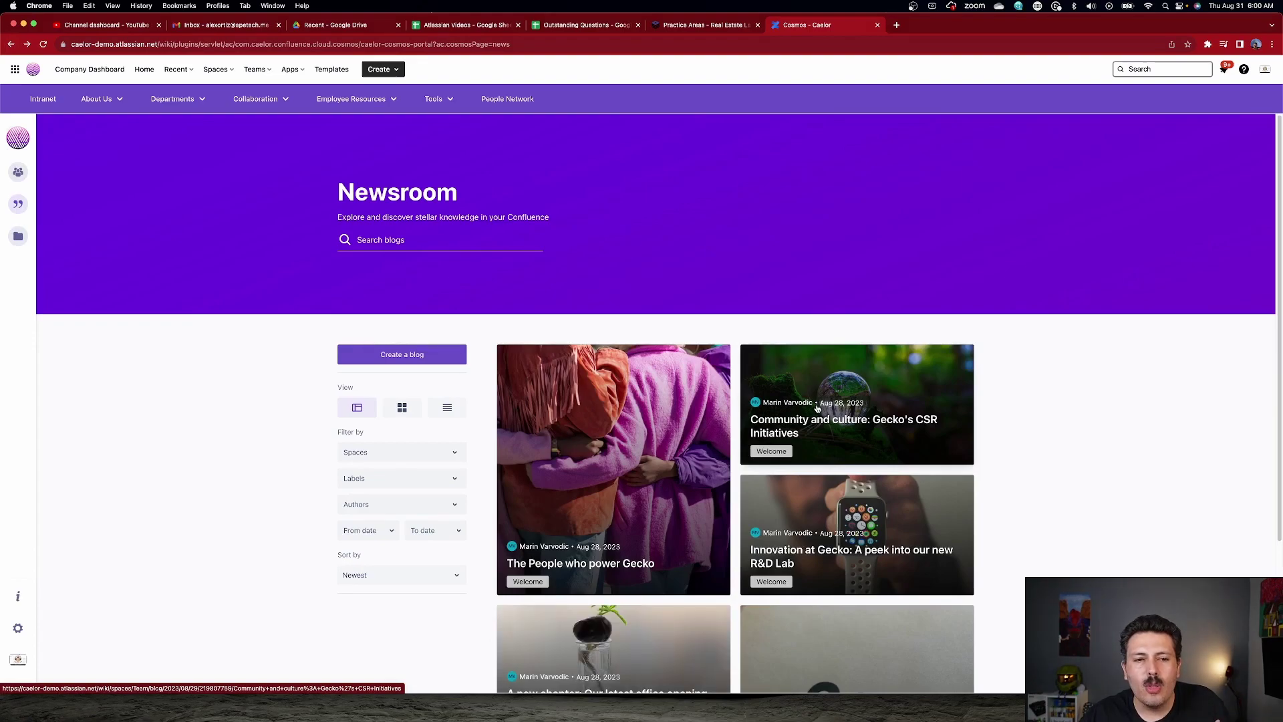
scroll(945, 435, down, 10)
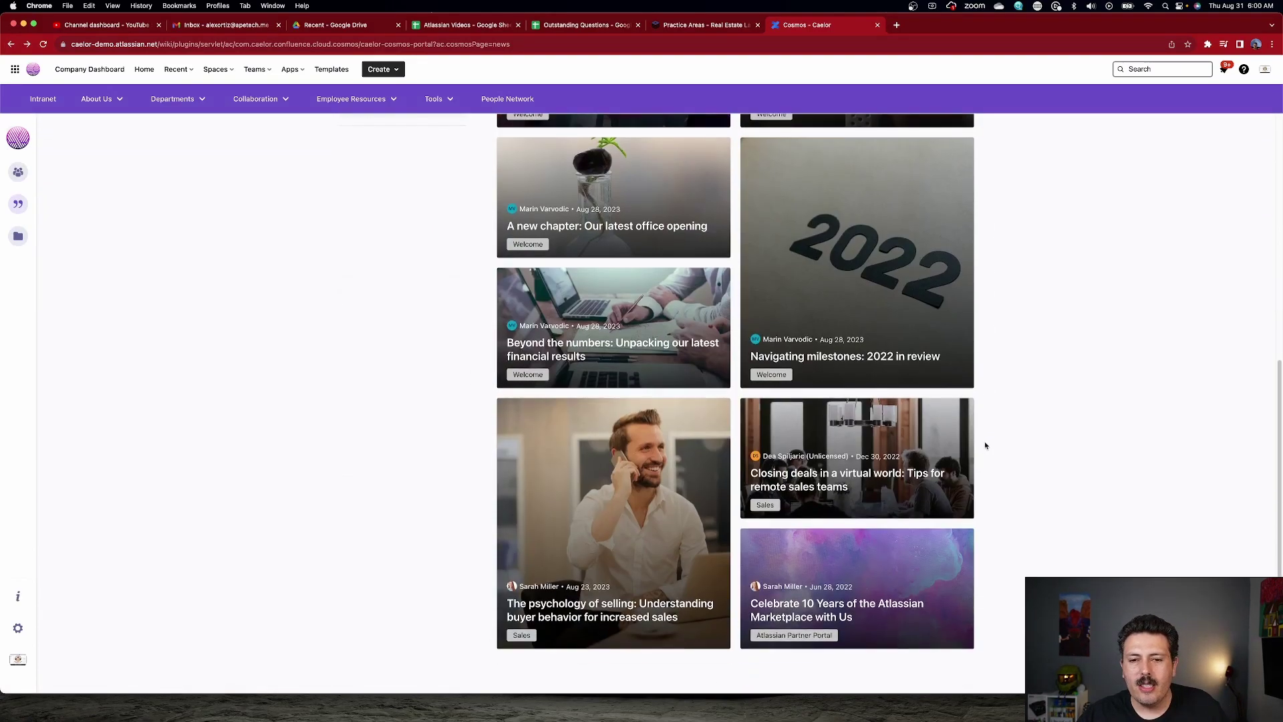
scroll(902, 476, down, 1)
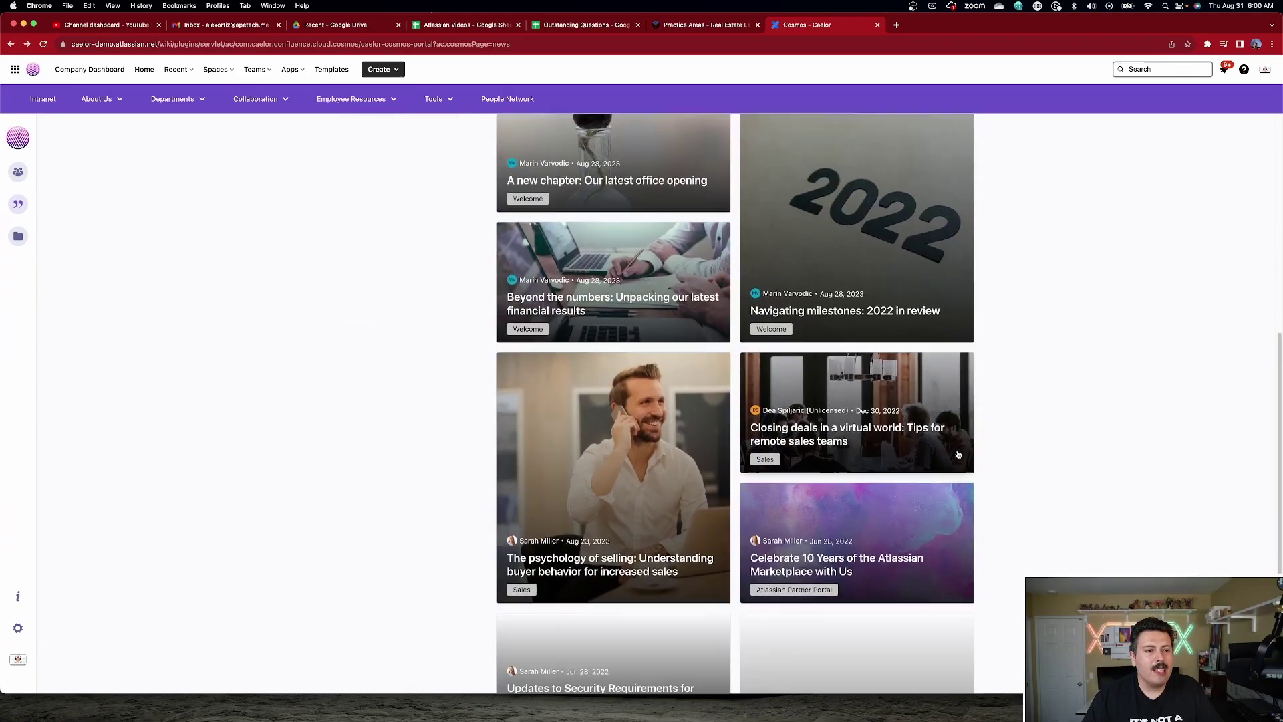
scroll(896, 482, down, 3)
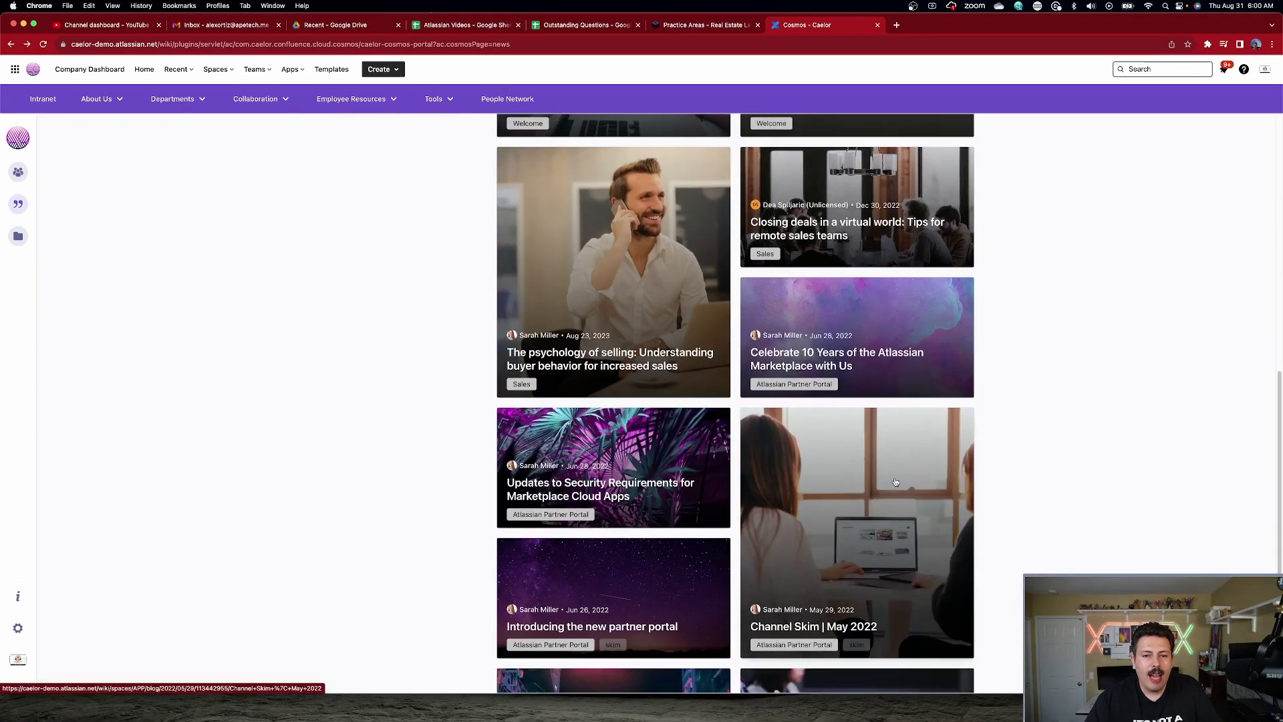